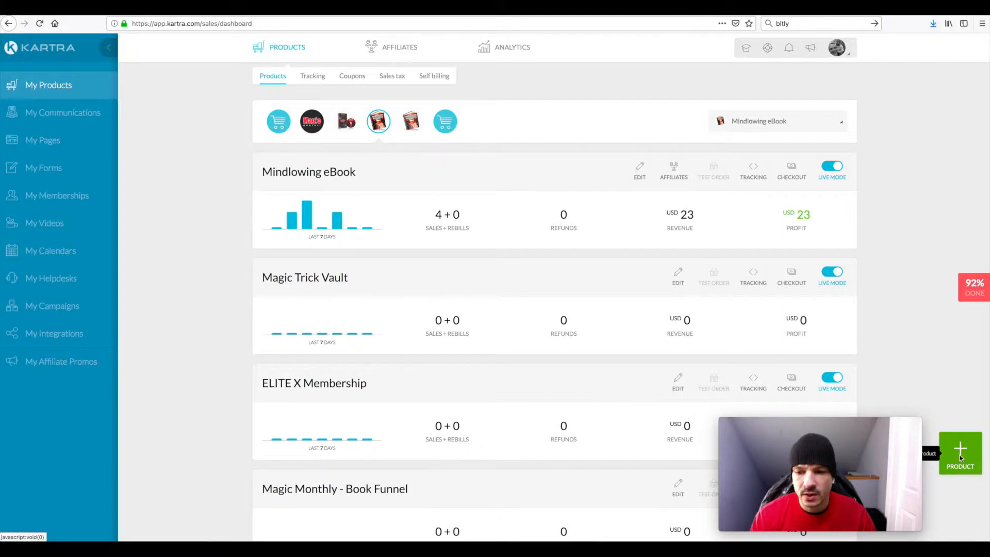
Step: Create a new main product with the internal name "ebook TEST"
click(960, 454)
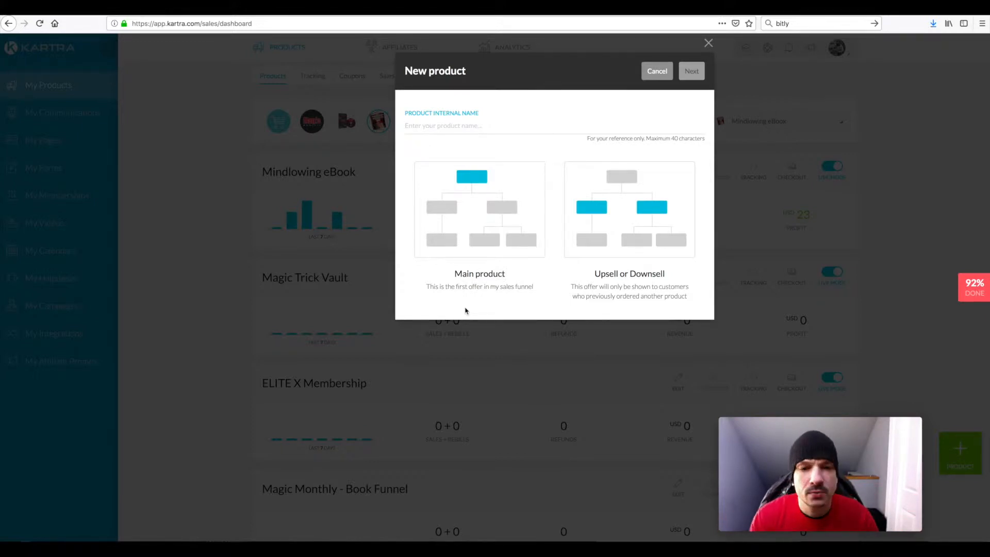
click(465, 226)
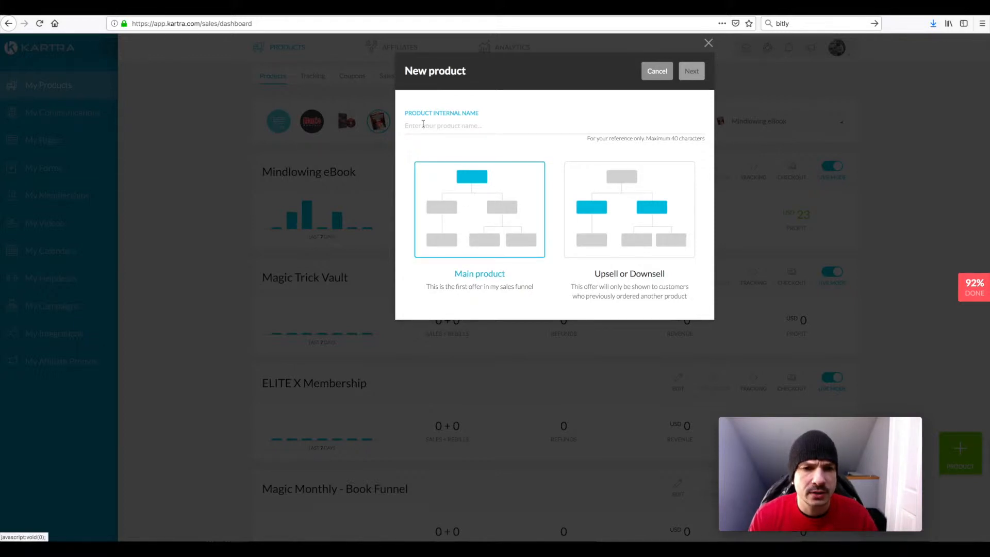
click(419, 126)
text(e)
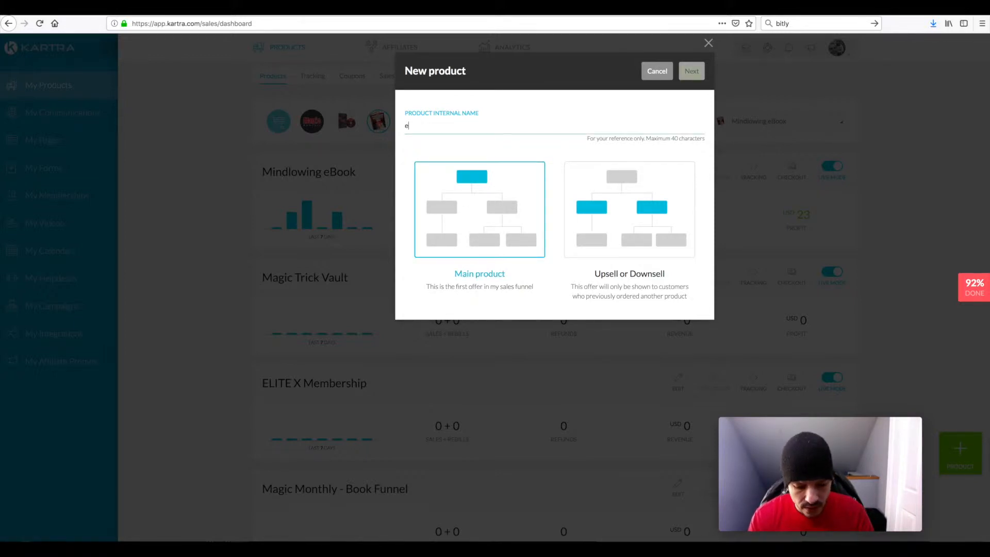
text(book TEST)
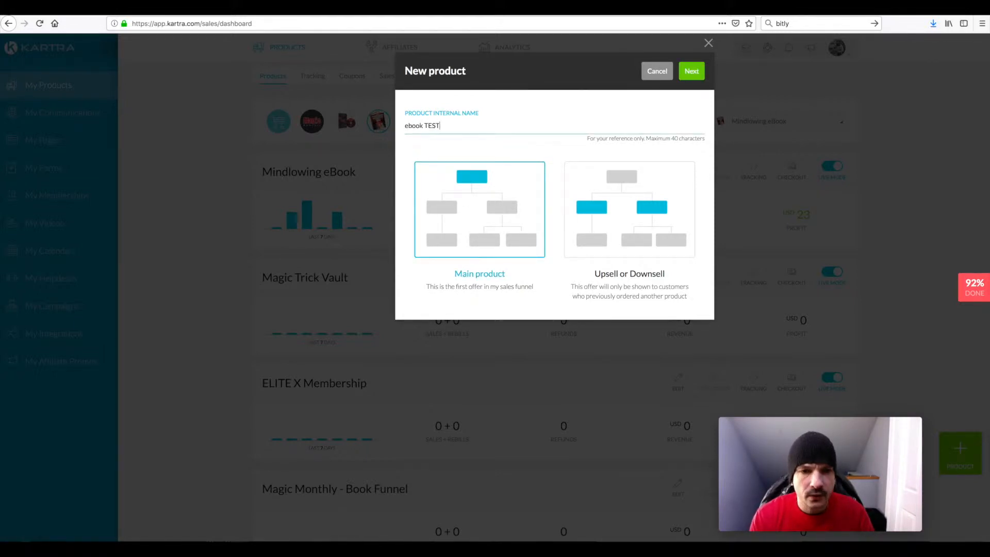
click(688, 72)
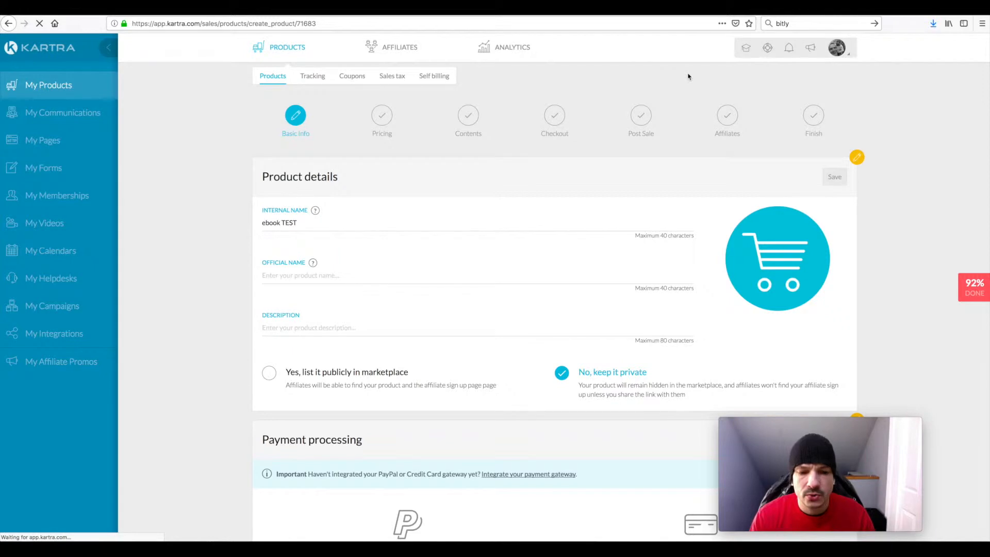
Step: Set the Mind Blowing Magic Tricks book cover as the product image, accepting the square crop
scroll(201, 221, down, 1)
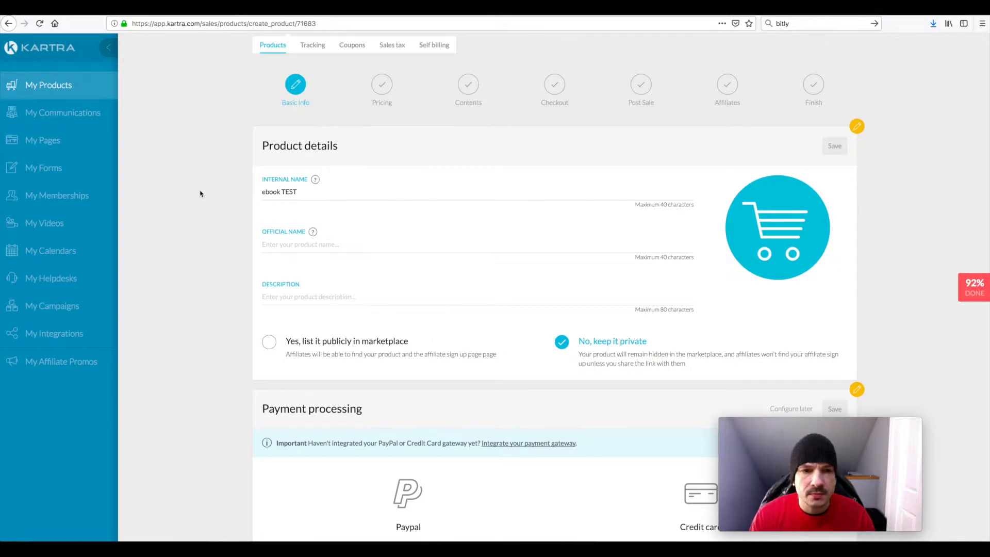
click(778, 228)
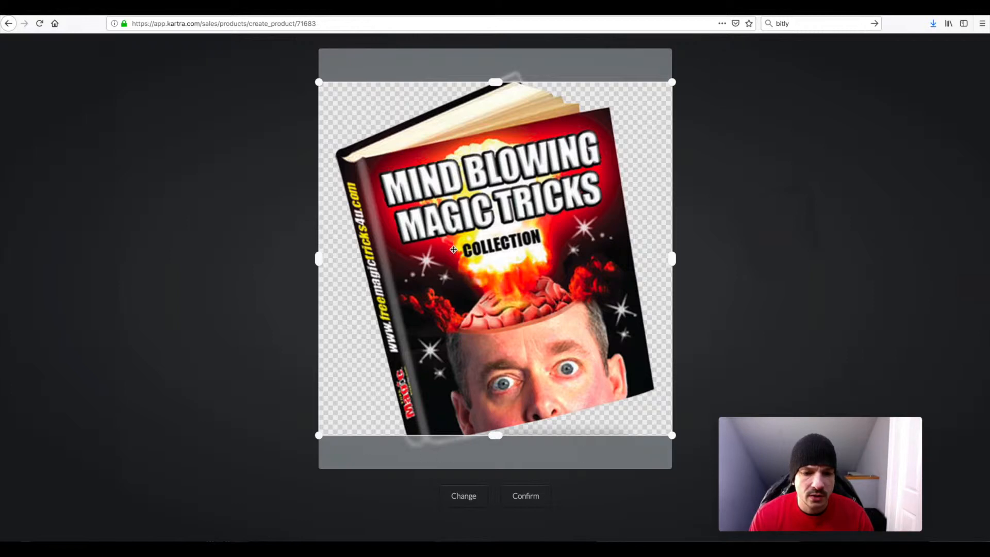
click(524, 496)
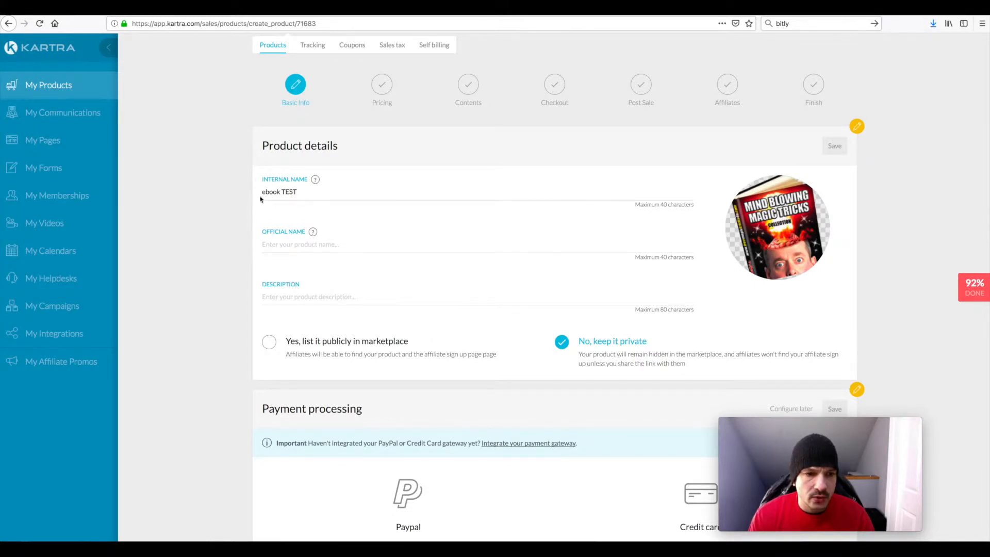
Step: Enter the official name "Mindblowing Magic Tricks eBook" and the description "Learn How To Do 100s Of Amazing Magic Tricks!"
scroll(306, 220, down, 1)
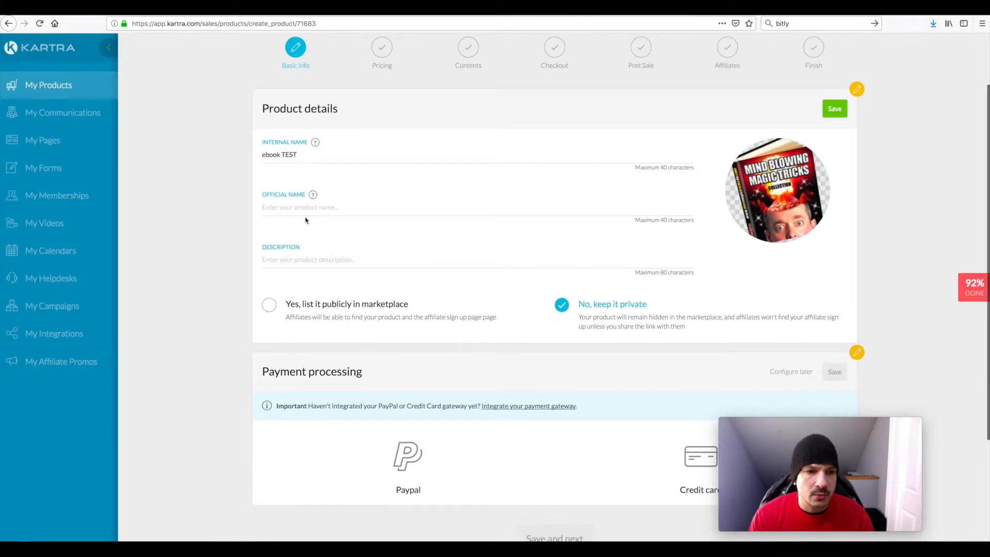
click(282, 208)
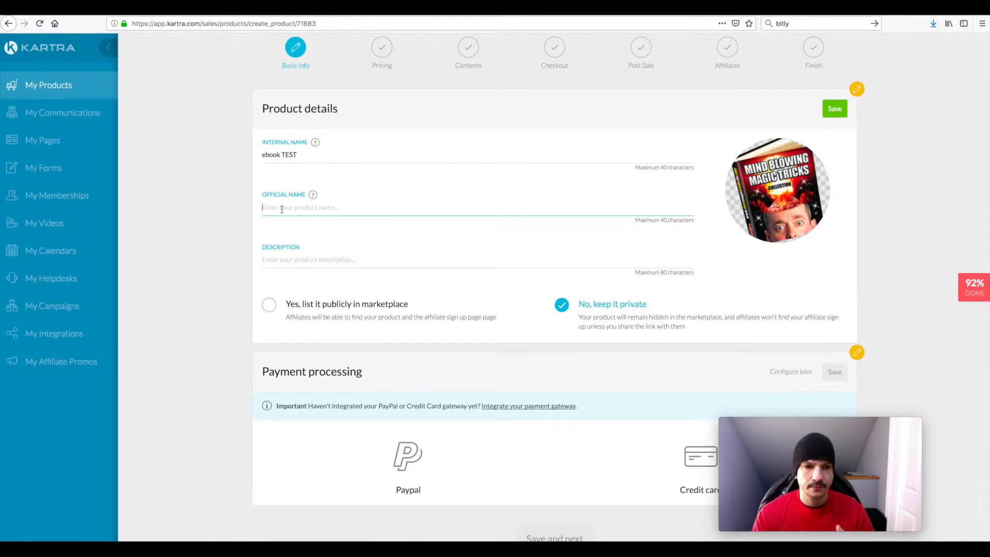
text(Mi)
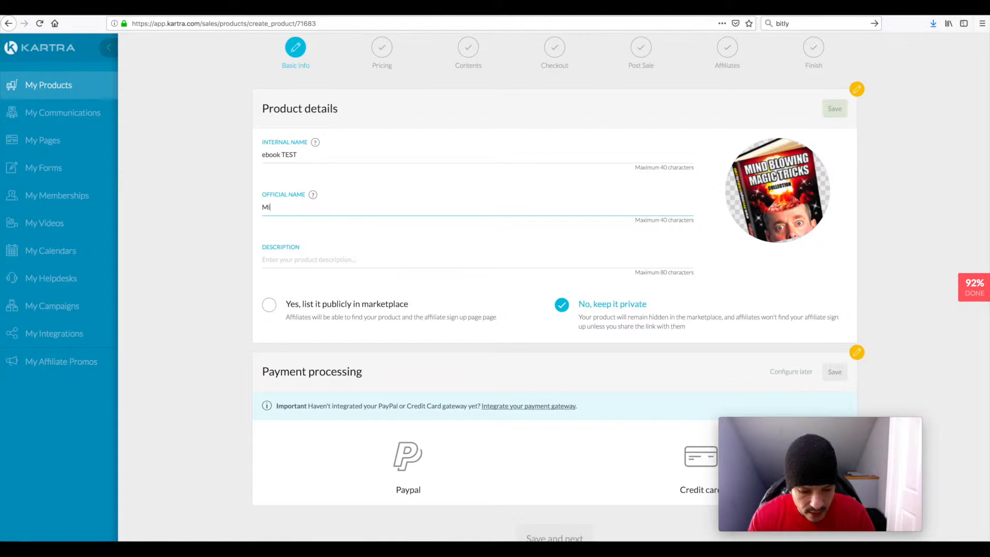
text(ndblowing Magic Tricks eBook)
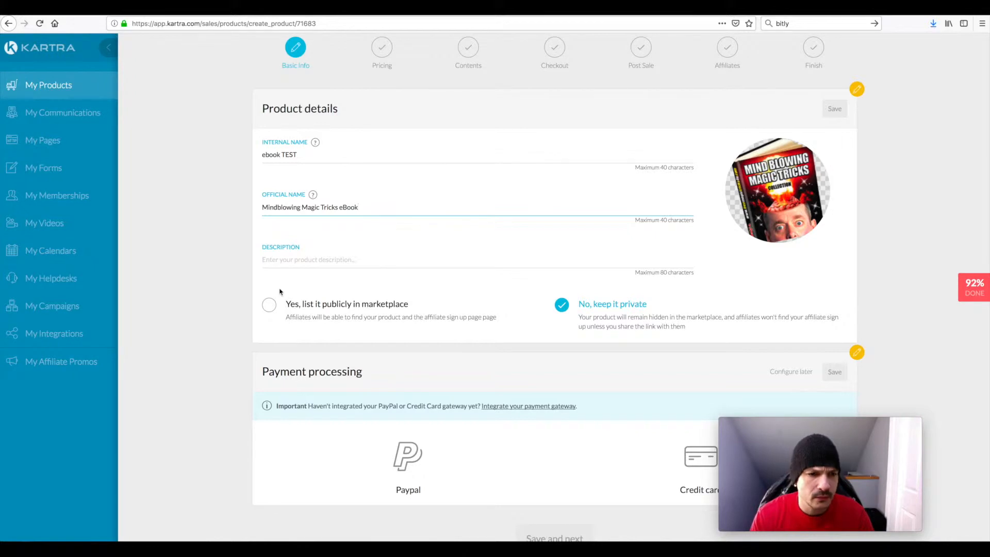
click(282, 261)
text(Learn How To Do 100s)
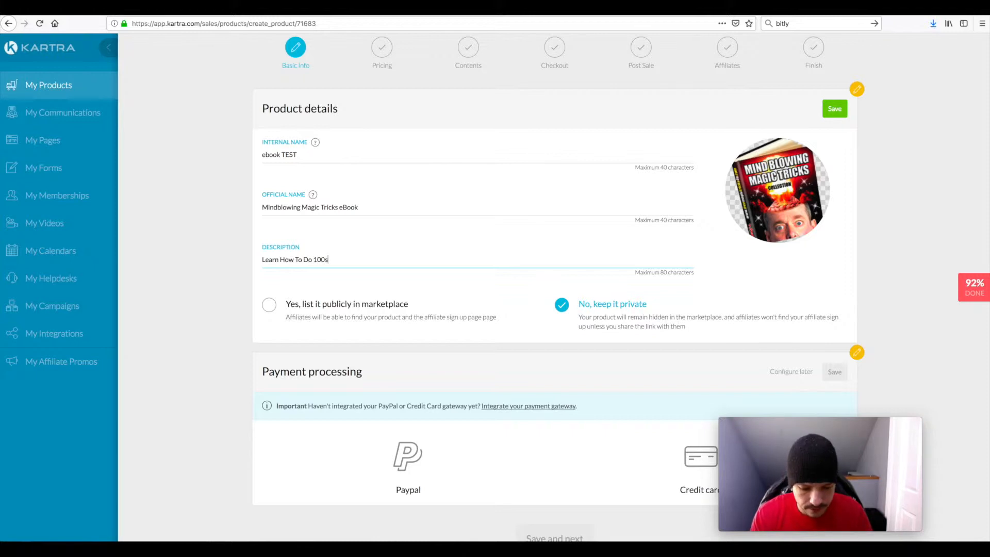
text(Of Amazing Magic Tricks!)
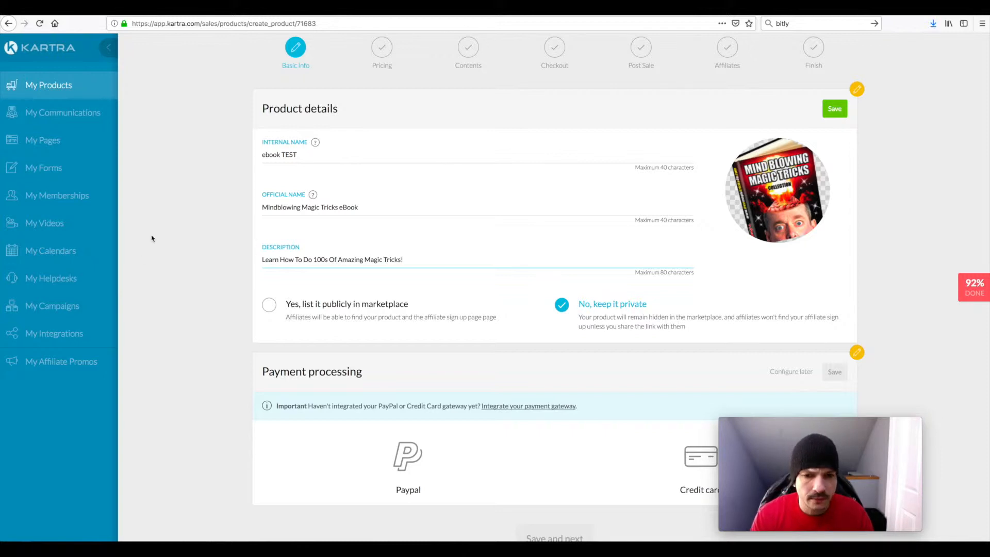
Step: List the product publicly in the marketplace under the Self Help and Personal Development niche
scroll(230, 254, down, 2)
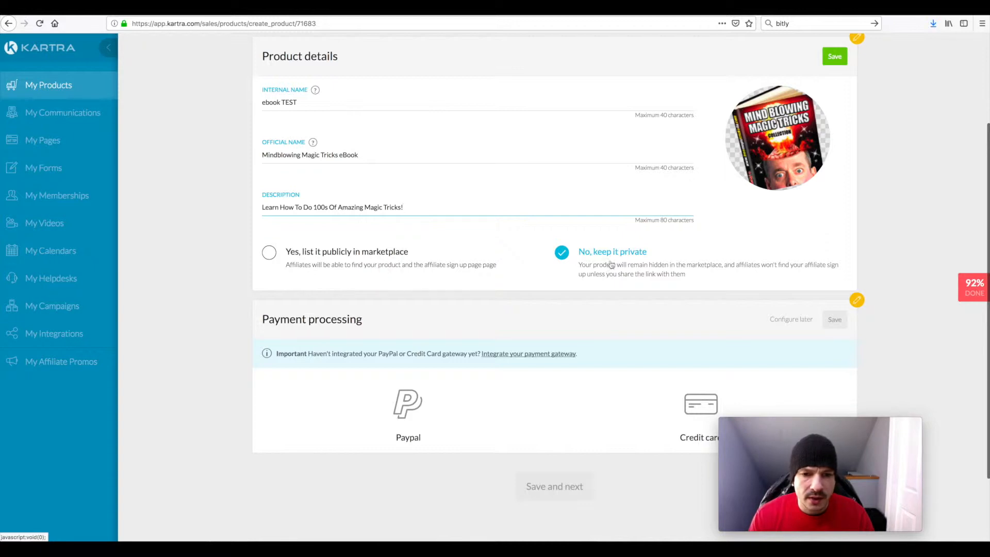
click(405, 252)
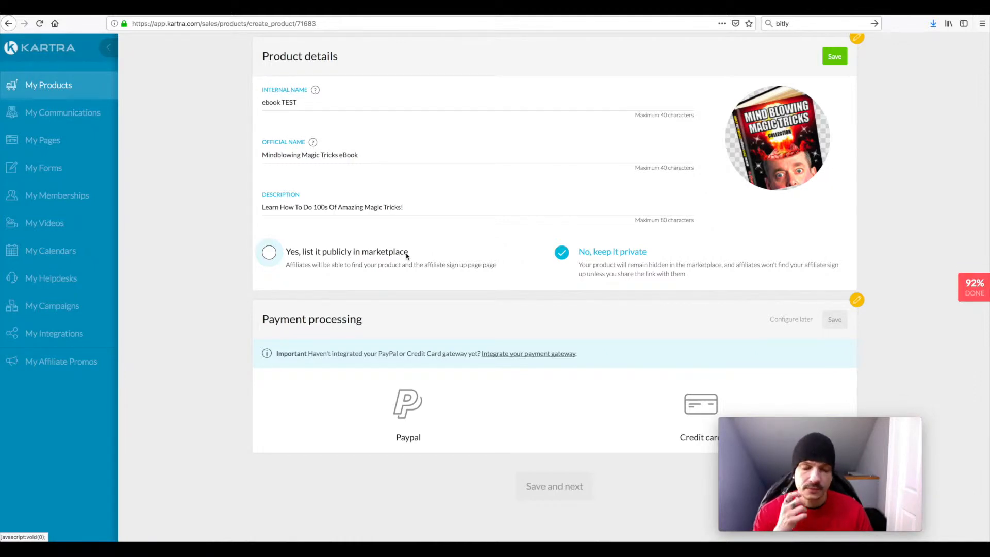
click(268, 253)
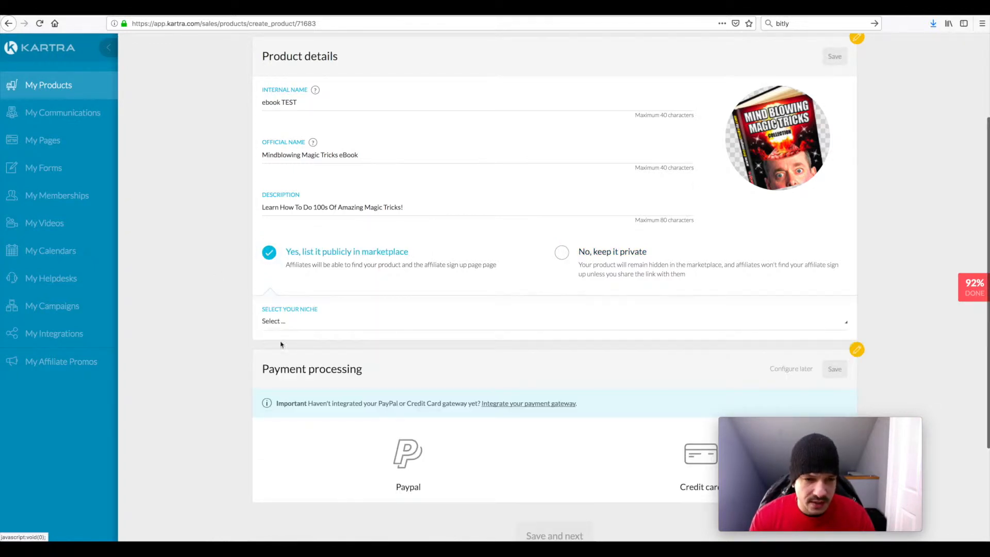
scroll(242, 309, down, 1)
click(274, 287)
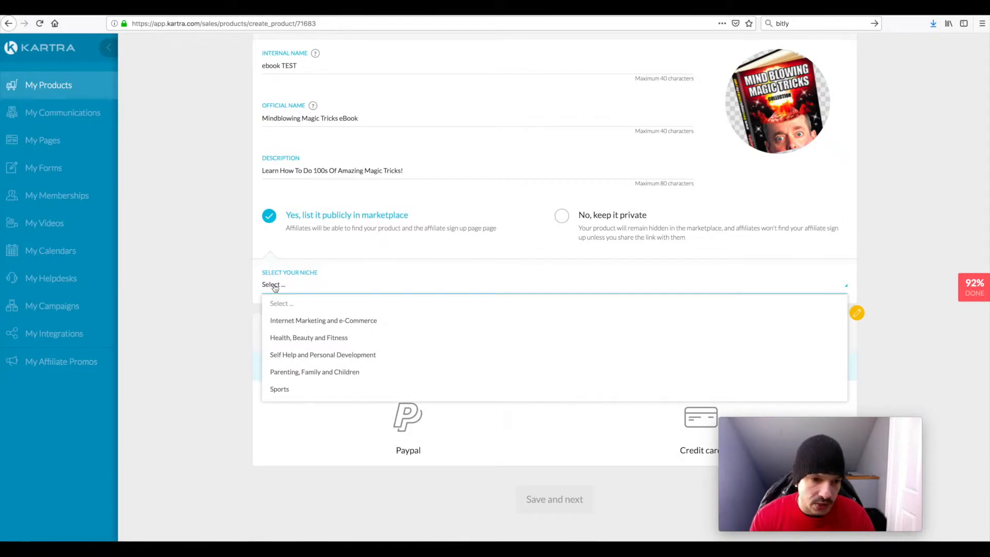
click(324, 355)
Step: Tag the product as Self help and save the product details
scroll(211, 271, down, 2)
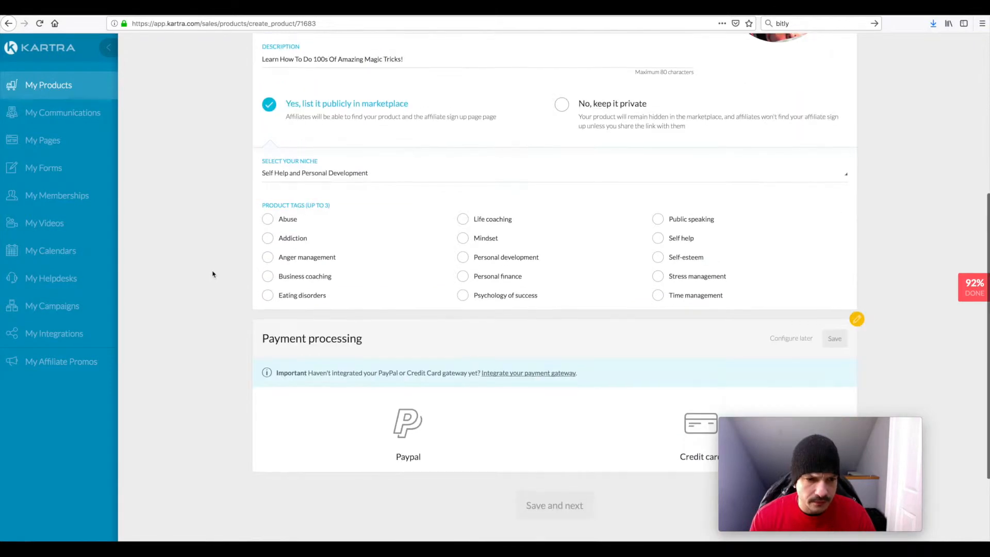
scroll(213, 274, down, 1)
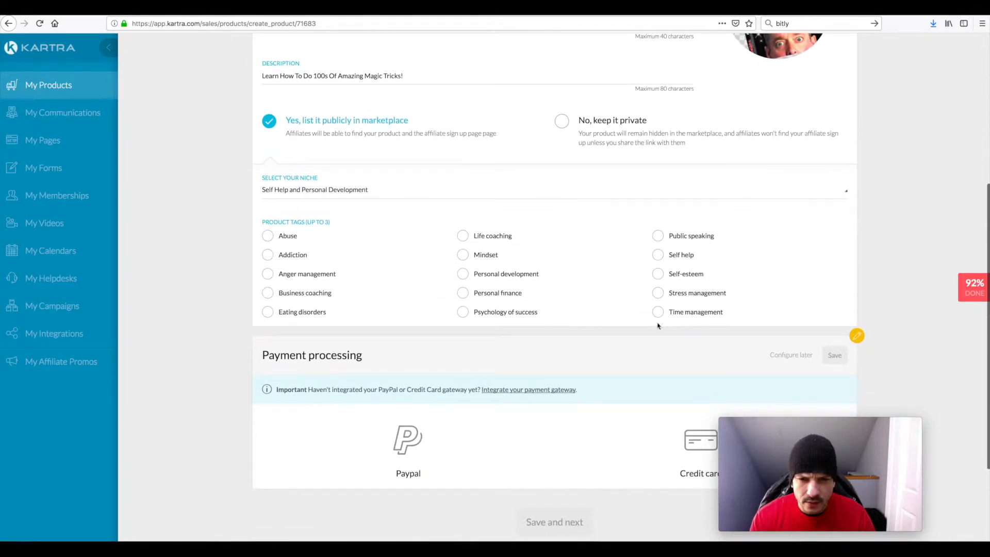
click(658, 255)
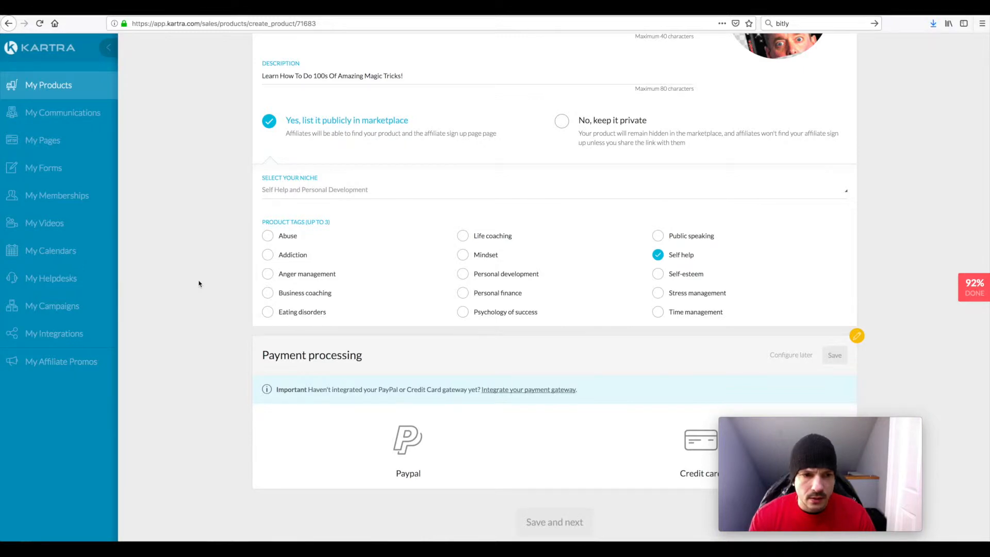
scroll(198, 283, down, 3)
scroll(199, 283, up, 8)
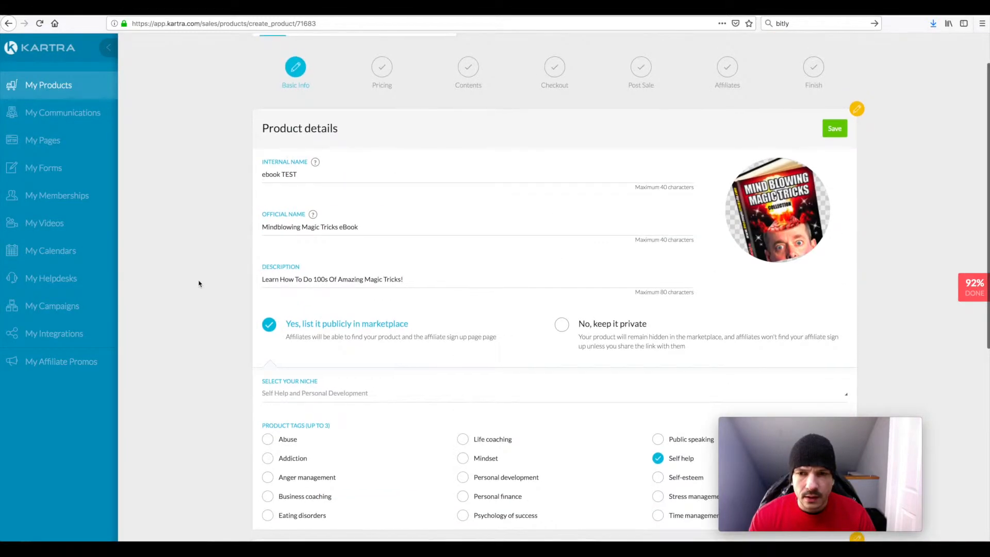
click(837, 133)
scroll(546, 249, down, 5)
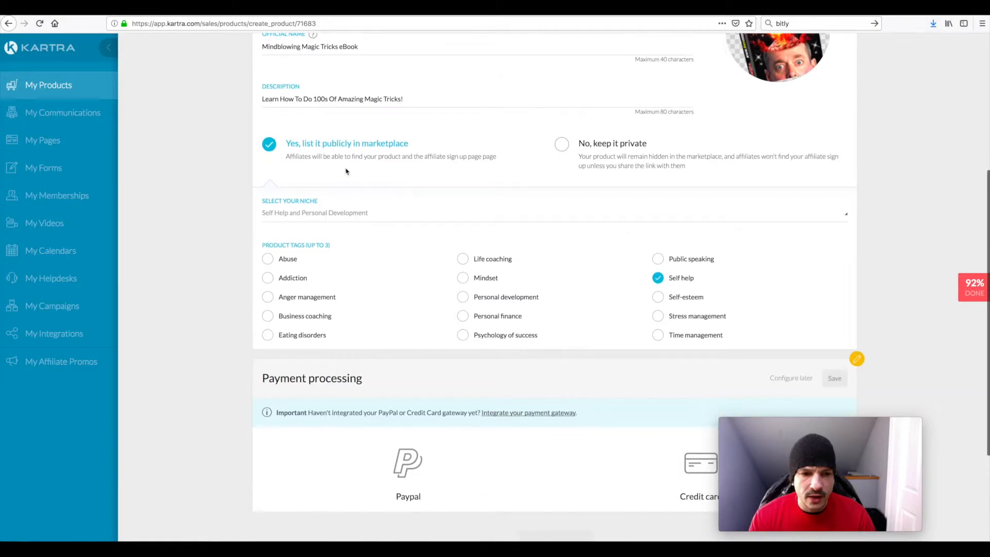
scroll(739, 336, down, 3)
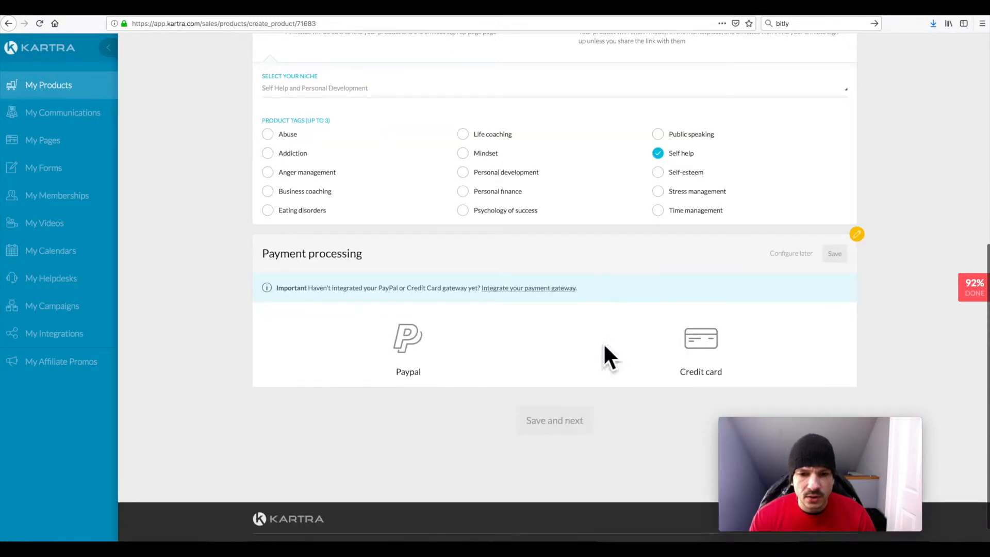
scroll(610, 341, up, 6)
scroll(610, 343, up, 1)
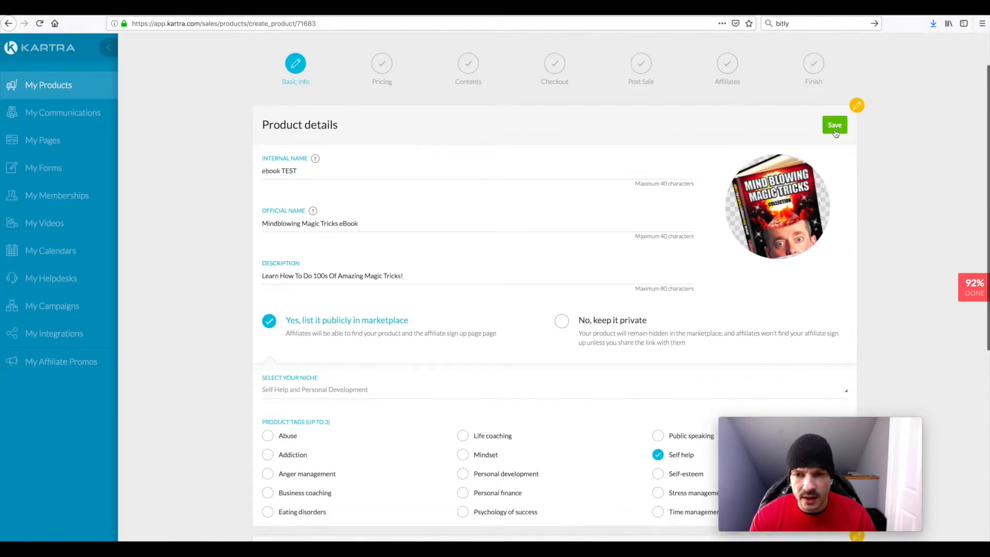
click(835, 130)
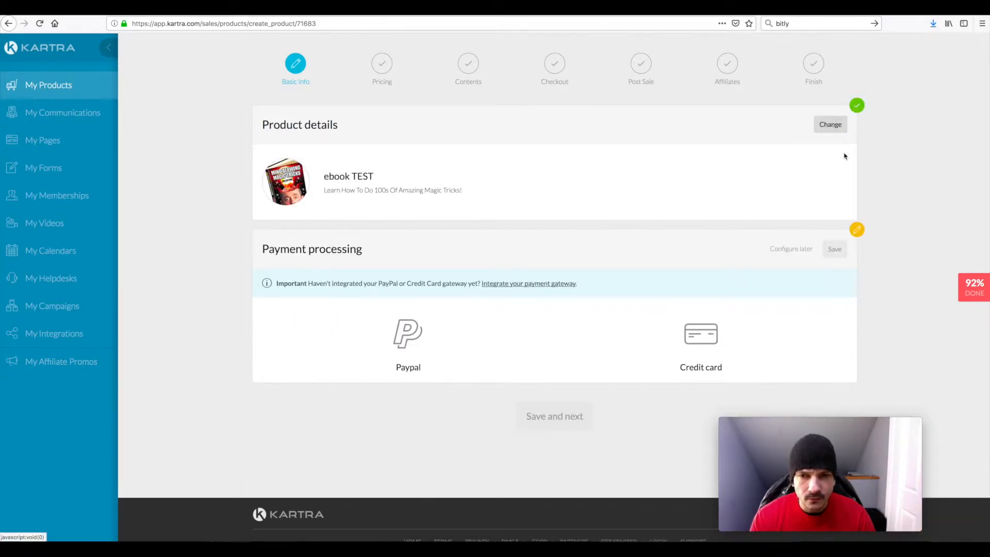
Step: Enable PayPal payment processing for the product using the connected PayPal account
scroll(219, 193, down, 1)
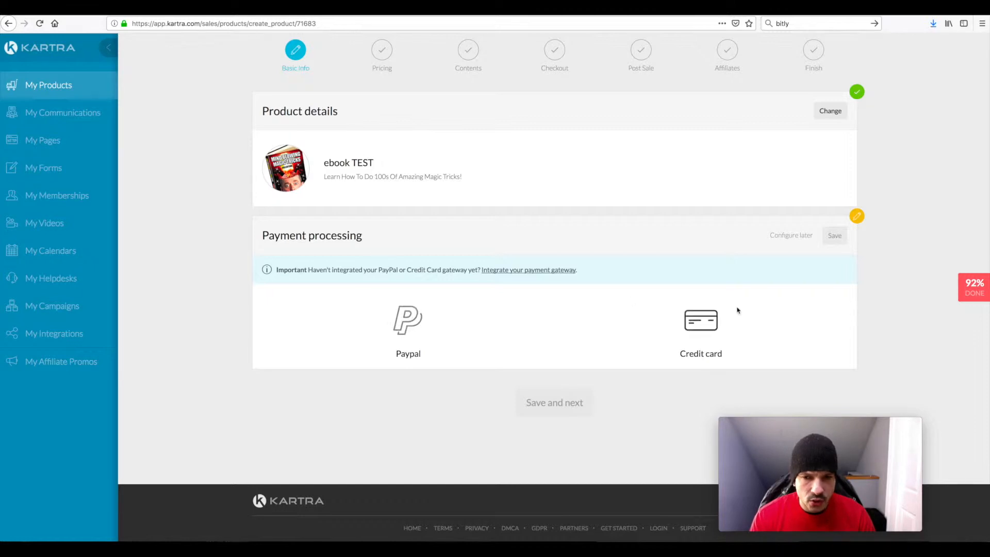
click(406, 325)
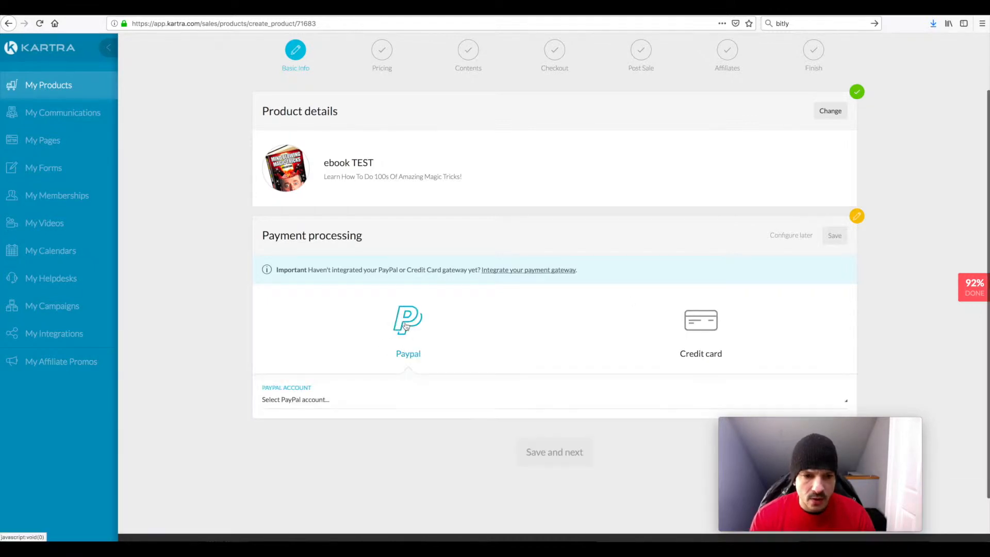
click(317, 404)
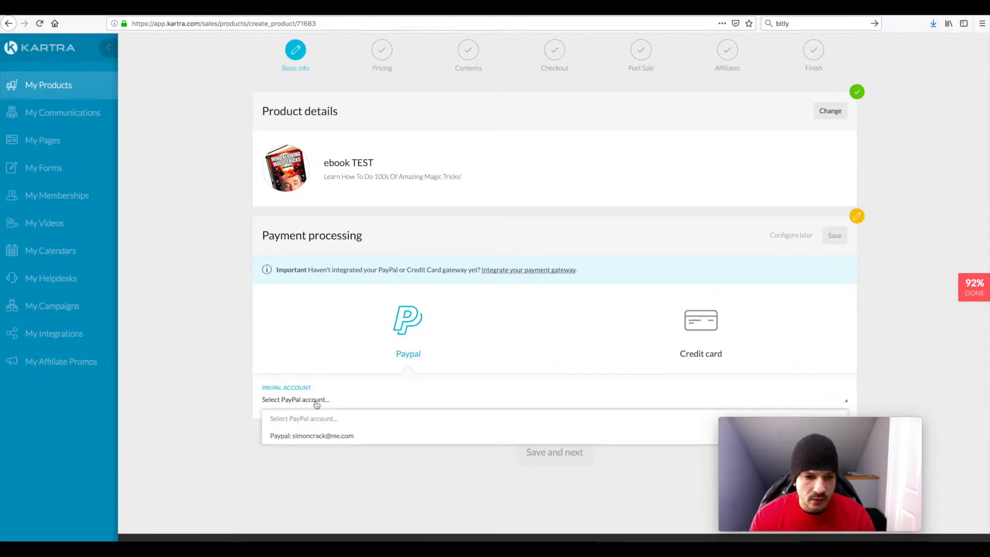
click(323, 437)
Step: Enable credit card payments for the product using the second listed Stripe gateway
click(700, 325)
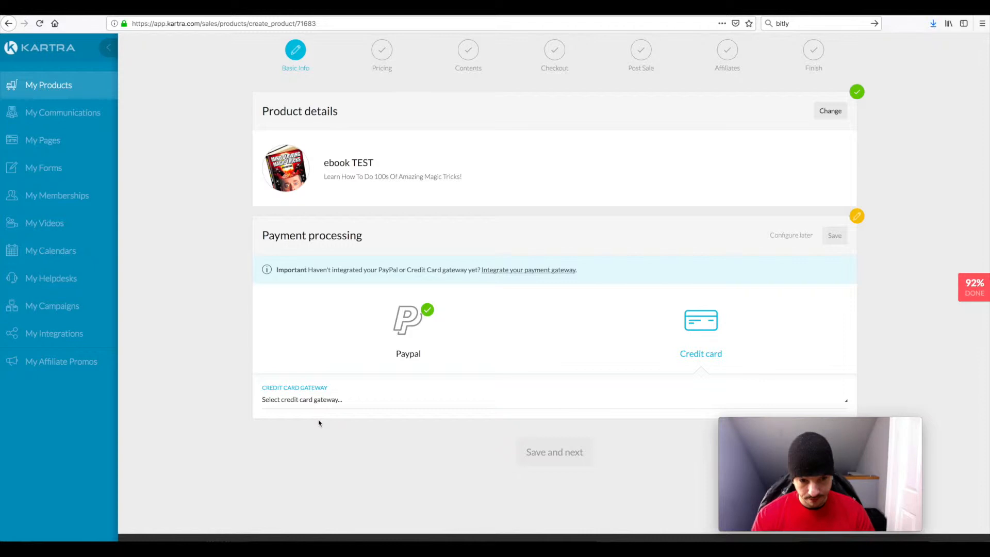
click(270, 401)
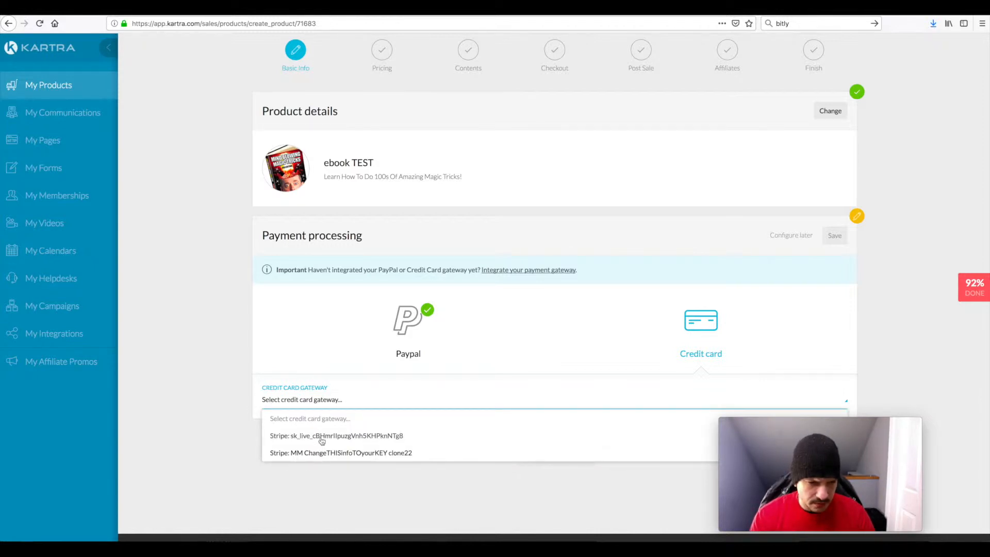
click(321, 453)
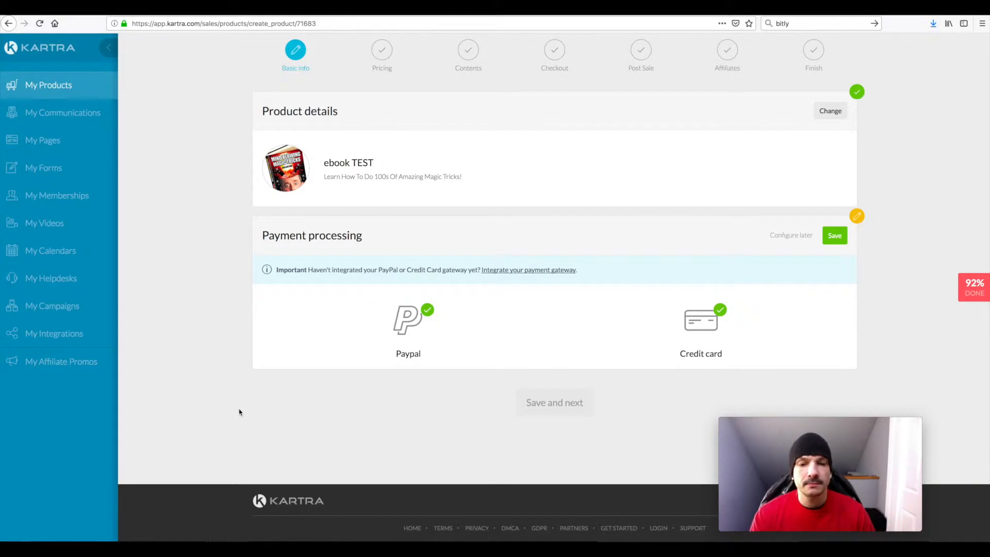
click(231, 392)
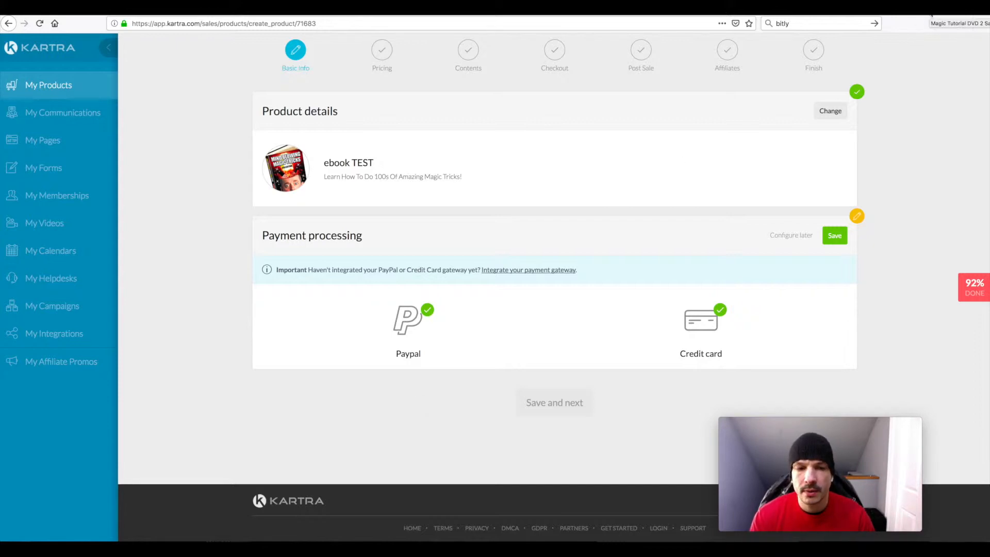
Step: Switch to the magic book sales page, review its offer details and open the book's checkout page
click(876, 16)
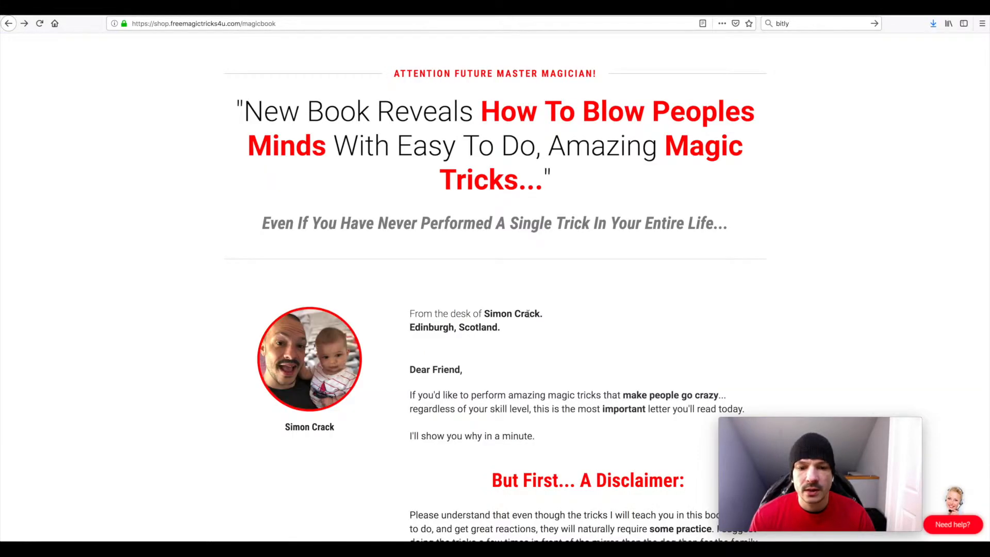
scroll(525, 314, down, 6)
scroll(527, 316, down, 10)
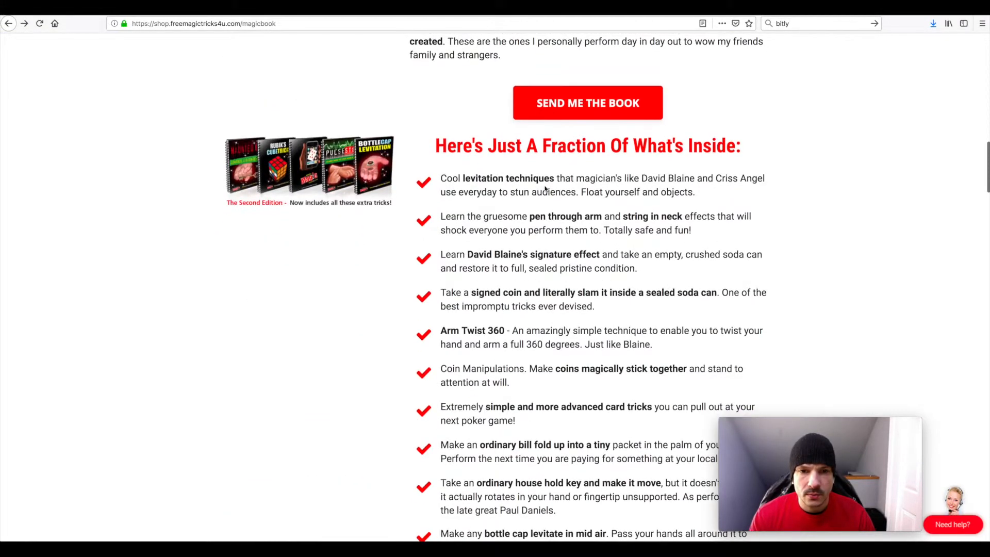
scroll(569, 174, up, 1)
click(569, 166)
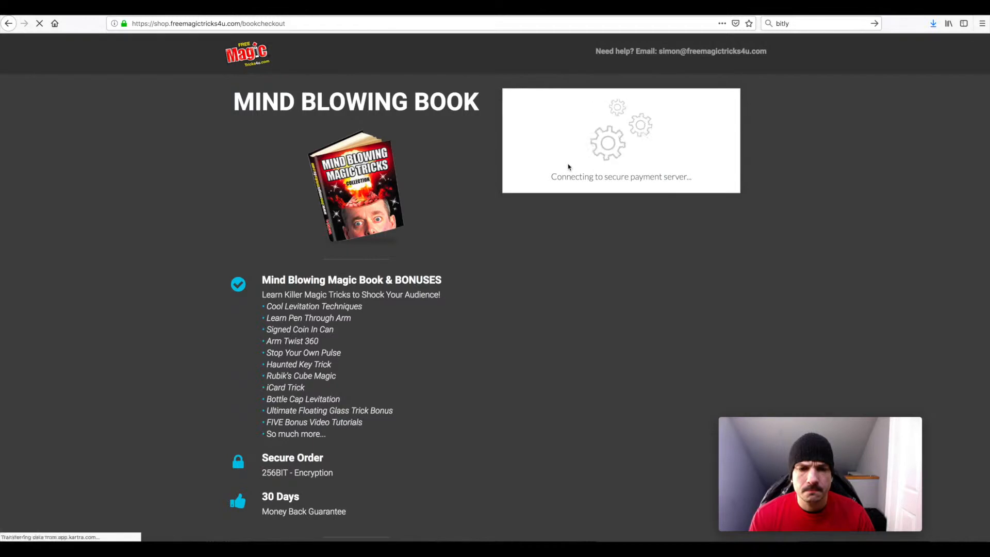
Step: Go through the sample book checkout with Australia as the country and examine the payment stage's Magic Trick Vault upgrade offer
scroll(569, 167, down, 3)
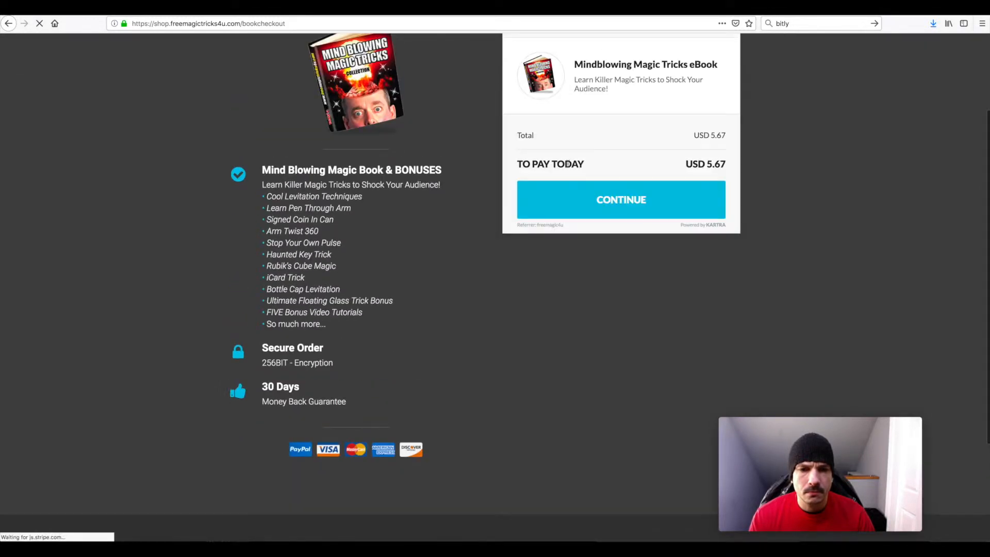
scroll(569, 166, down, 3)
click(607, 111)
click(551, 87)
click(538, 109)
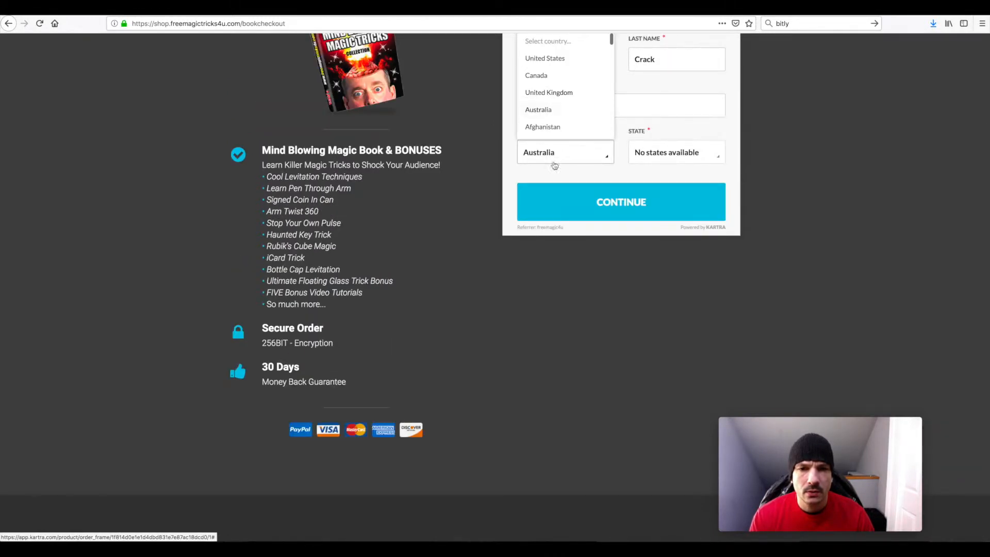
click(606, 205)
scroll(605, 203, down, 4)
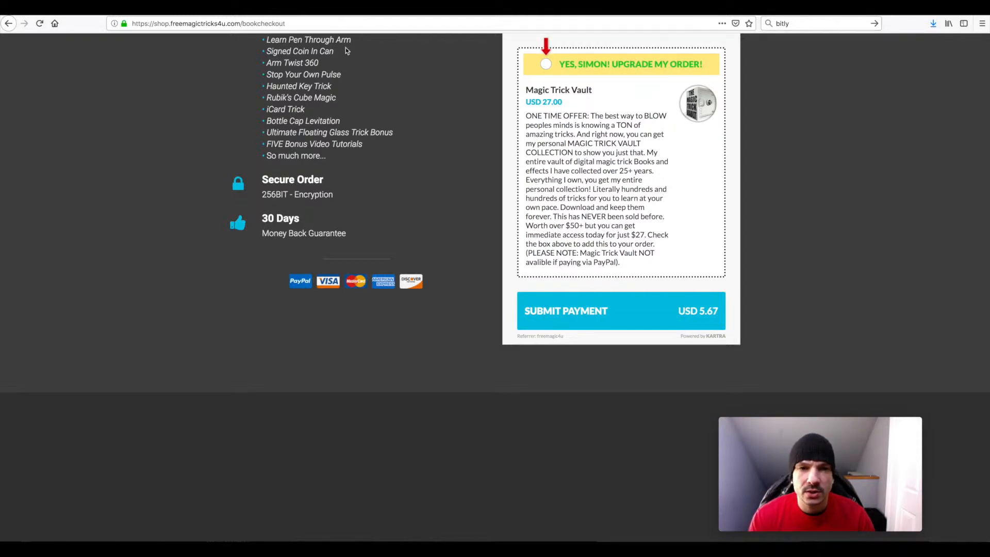
Step: Return to the Kartra product setup, save the payment processing settings and continue to the pricing stage
click(111, 8)
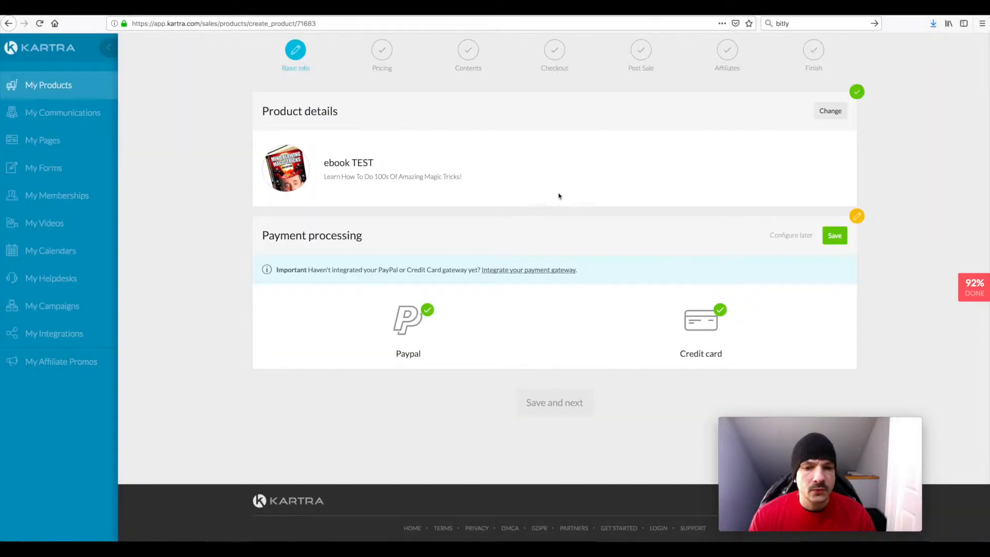
click(835, 236)
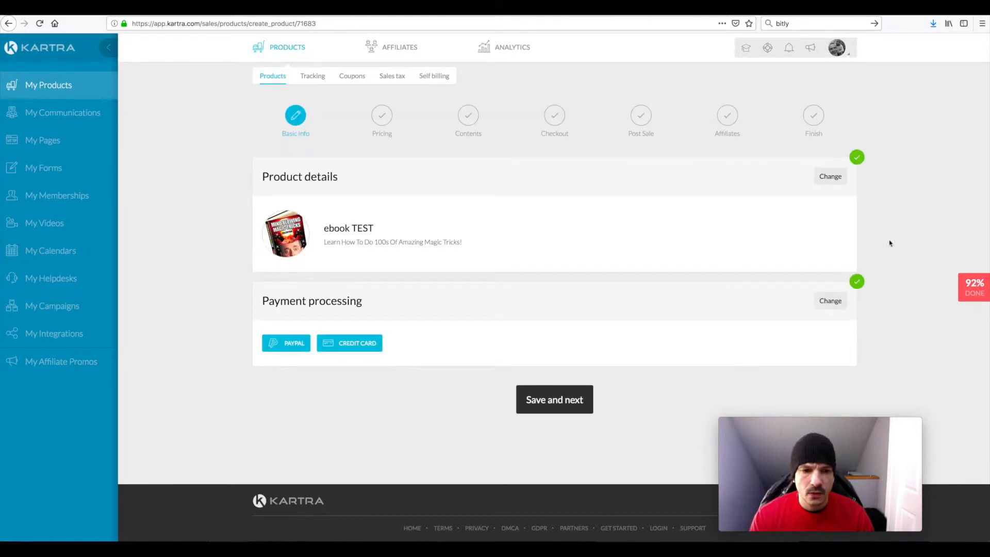
click(555, 400)
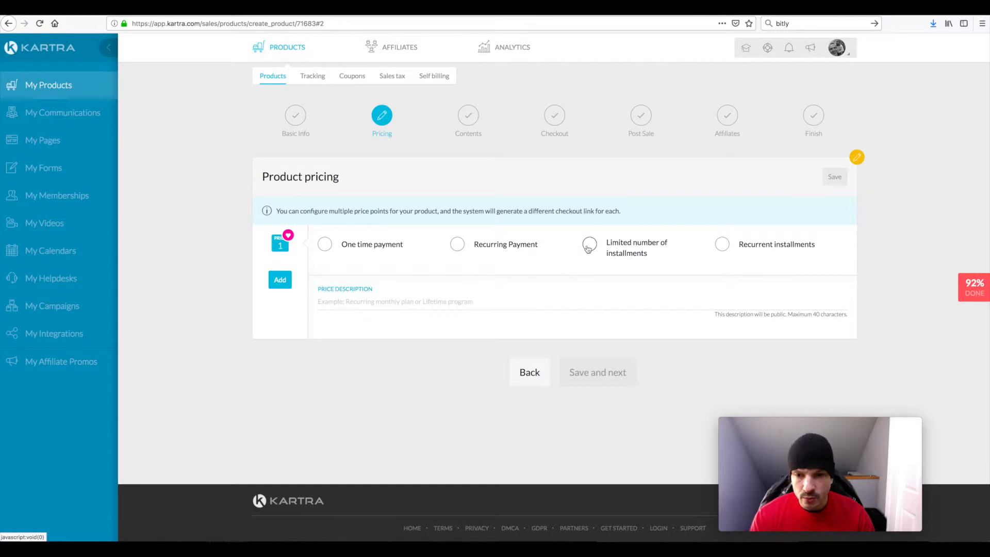
Step: Configure a one time payment described as ONE TIME PAYMENT with a price of USD 4.99
click(328, 246)
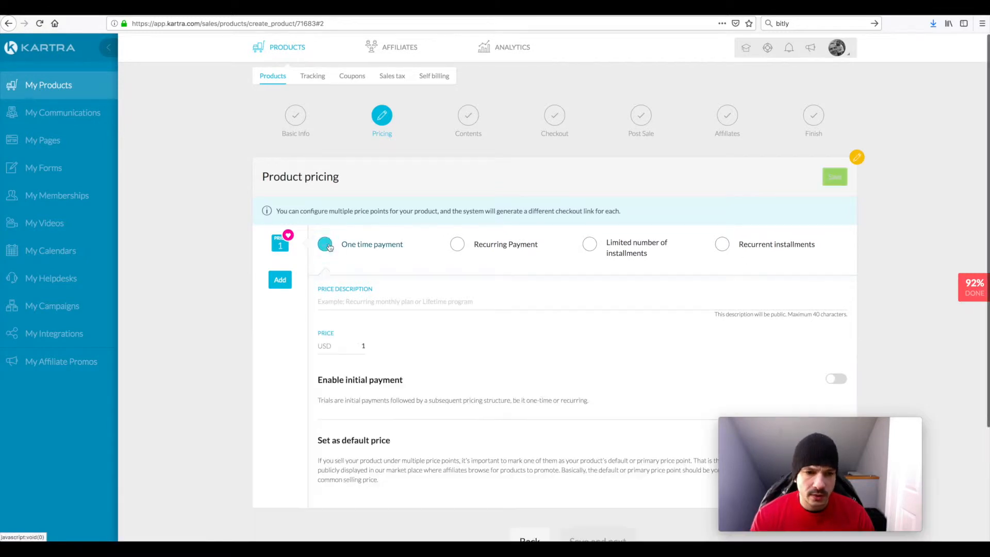
click(337, 303)
text(O)
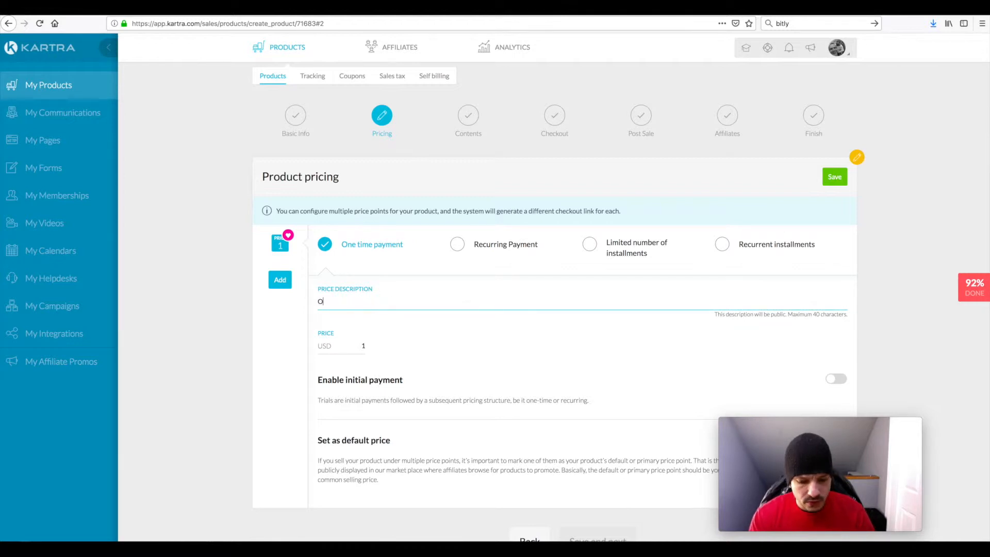
text(NE TIM)
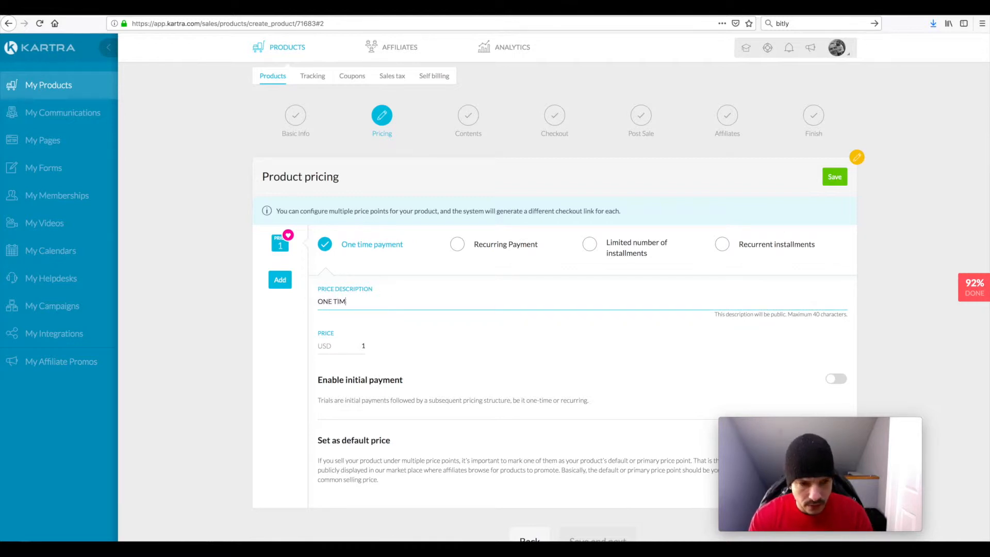
text(E PAYMENT)
click(362, 345)
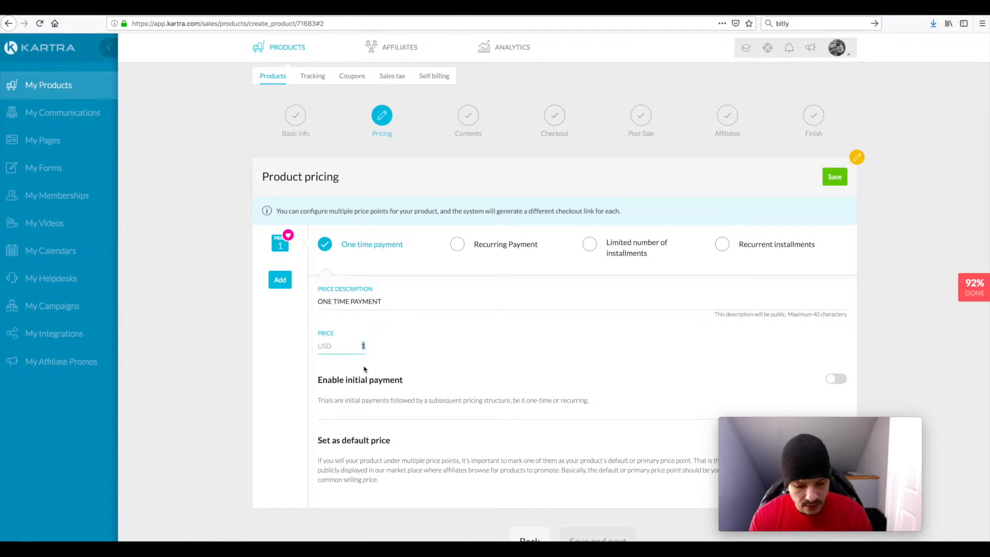
text(4.99)
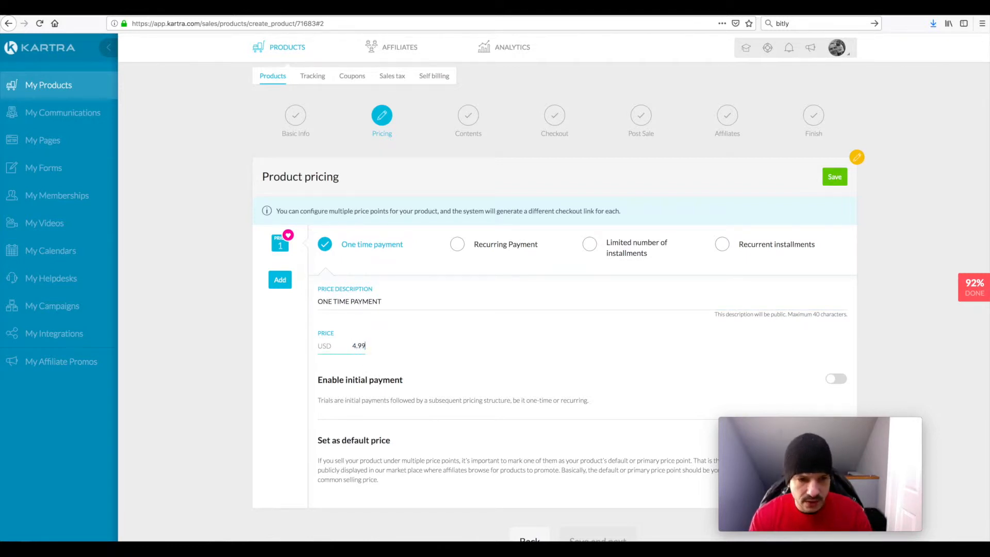
Step: Keep the one time payment as the default price without an initial payment and save the product pricing
scroll(220, 330, down, 3)
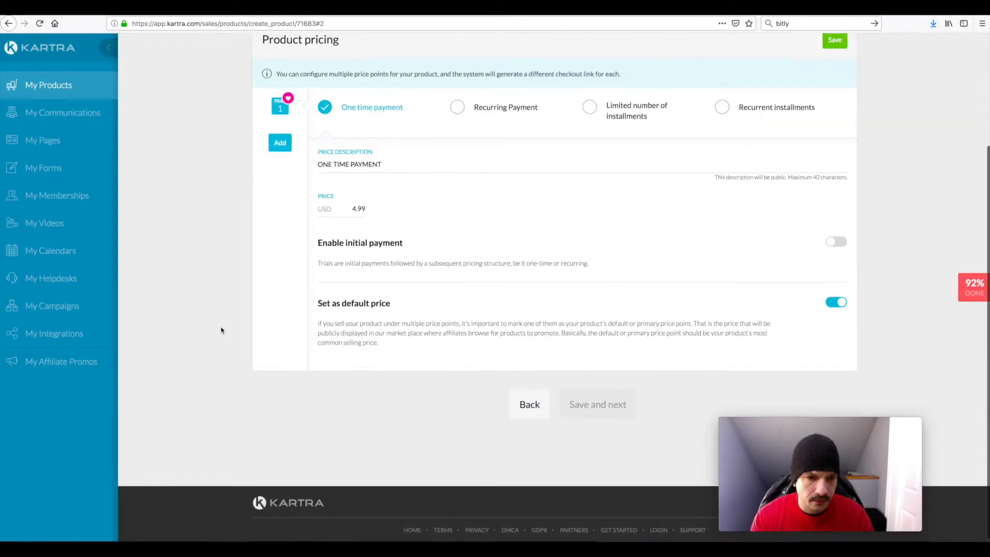
scroll(221, 330, up, 1)
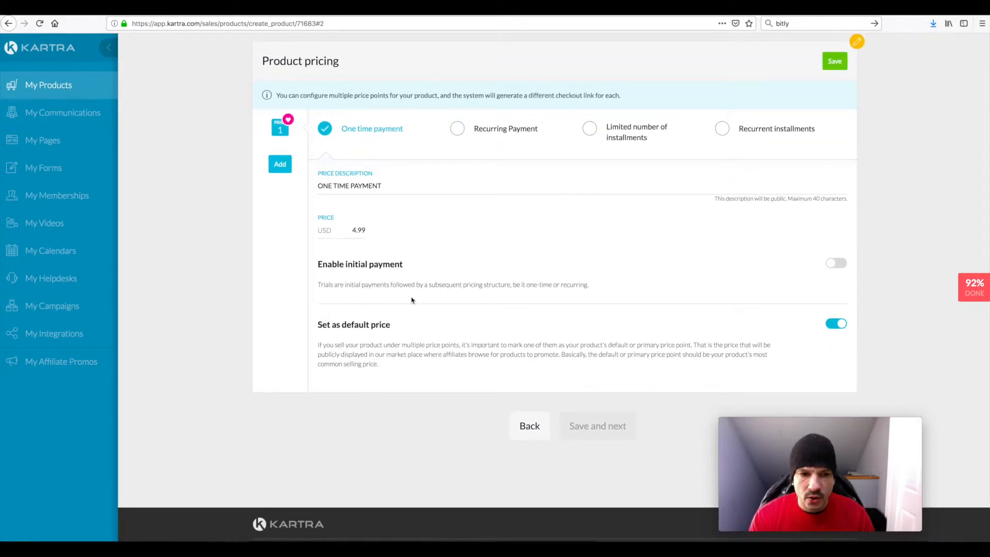
drag(327, 264, 398, 278)
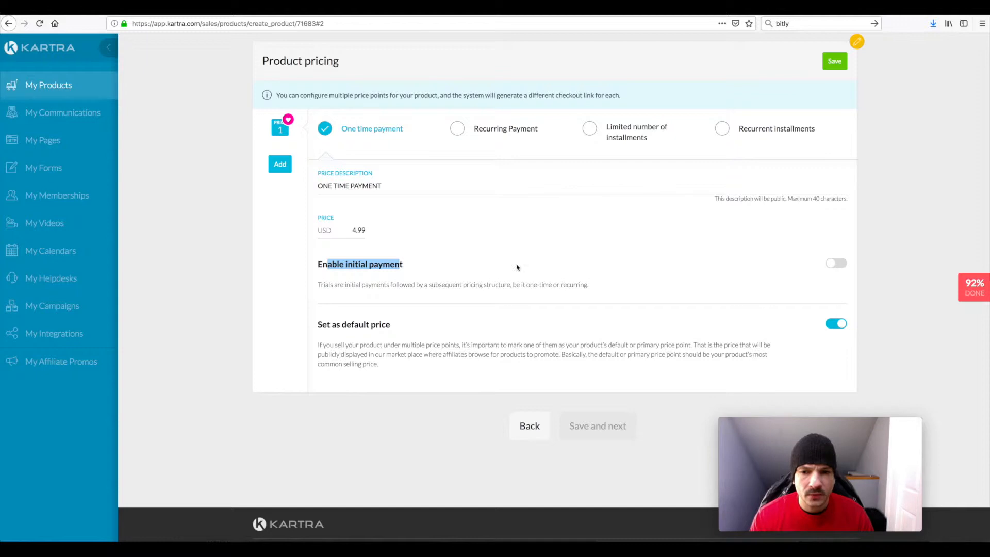
scroll(770, 270, down, 1)
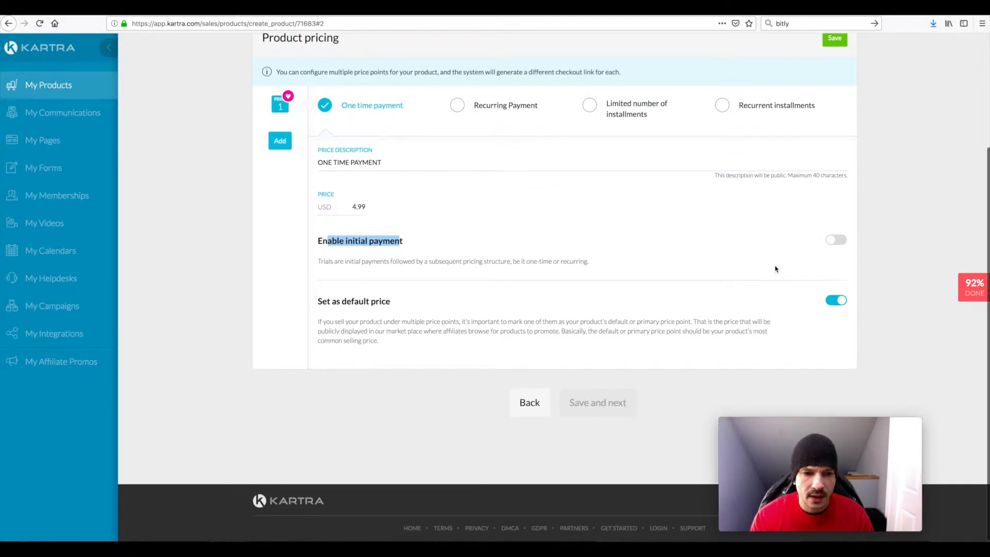
click(836, 301)
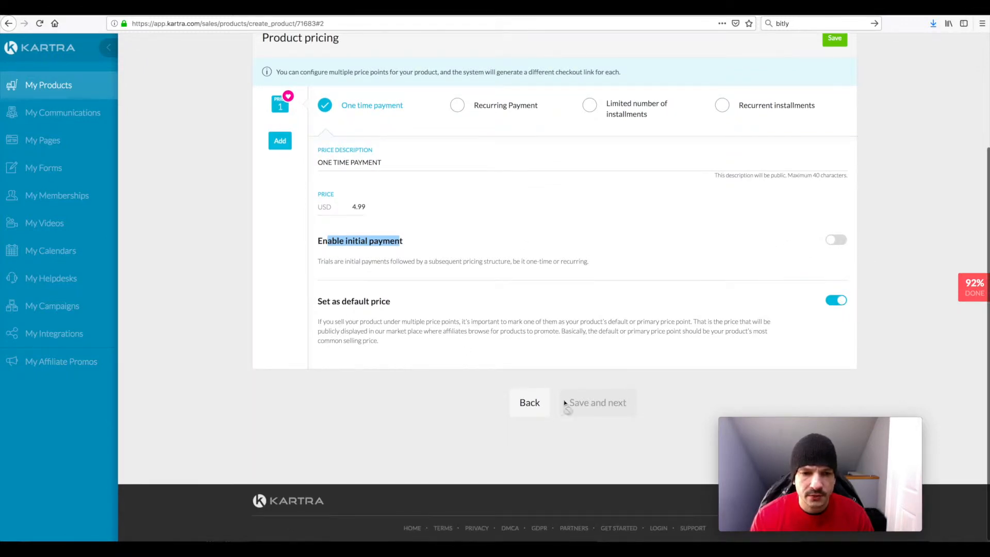
scroll(645, 272, up, 3)
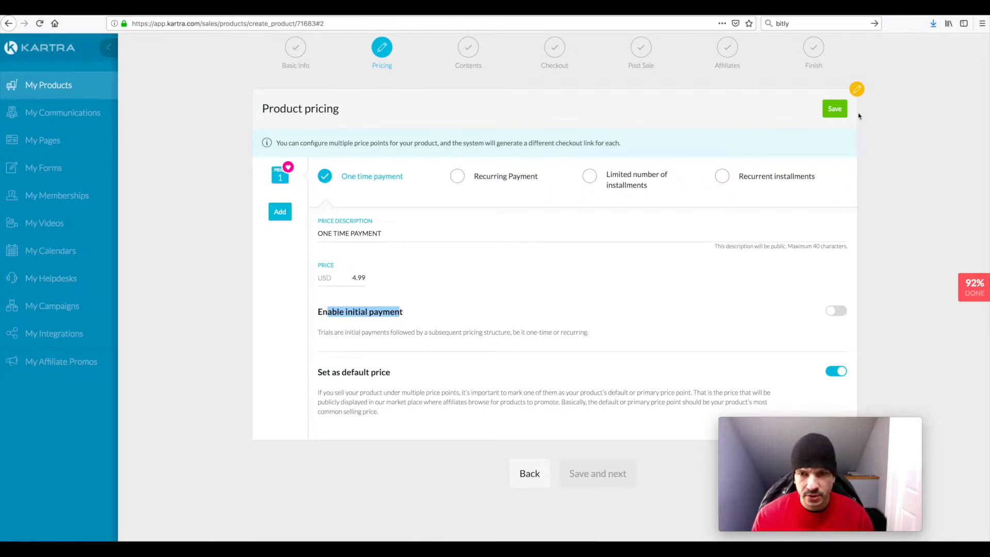
click(836, 109)
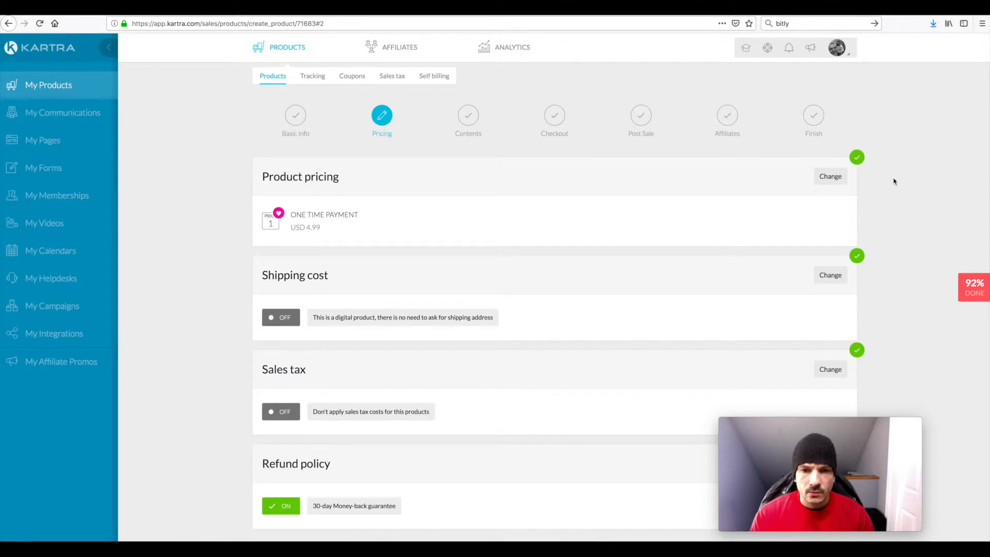
Step: Try physical product shipping with the Everywhere else destination, and restore the saved shipping choice to Digital product (no shipping)
scroll(894, 181, down, 2)
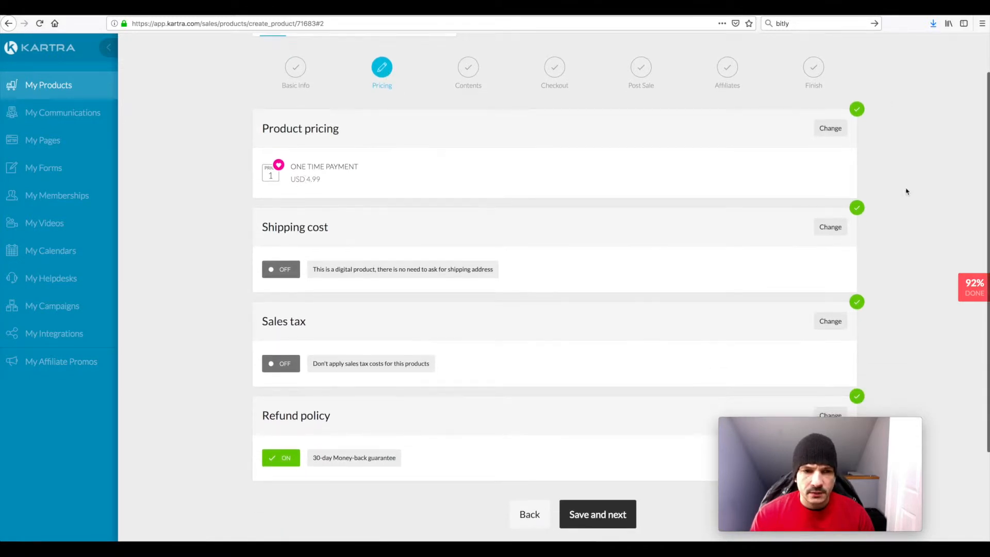
scroll(763, 178, down, 2)
drag(316, 214, 428, 212)
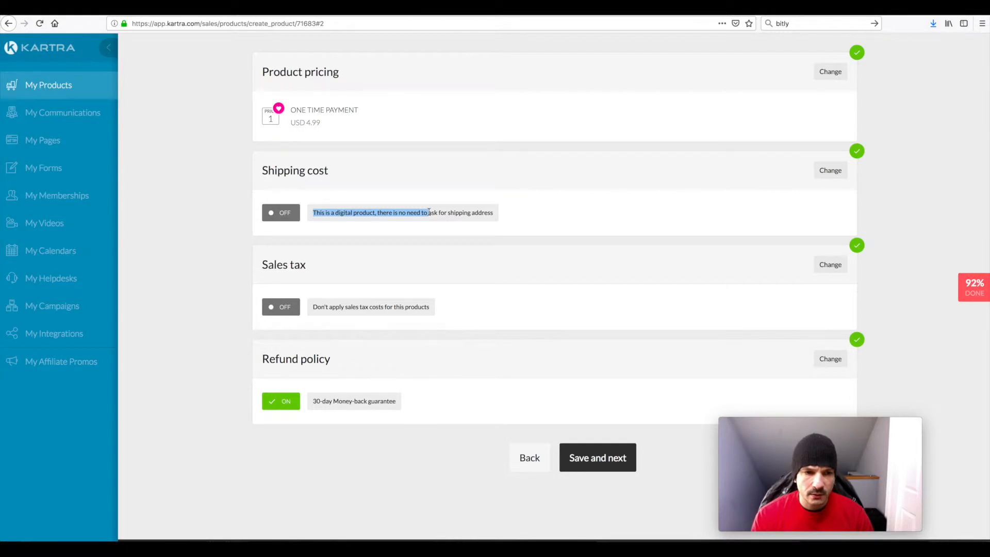
click(831, 172)
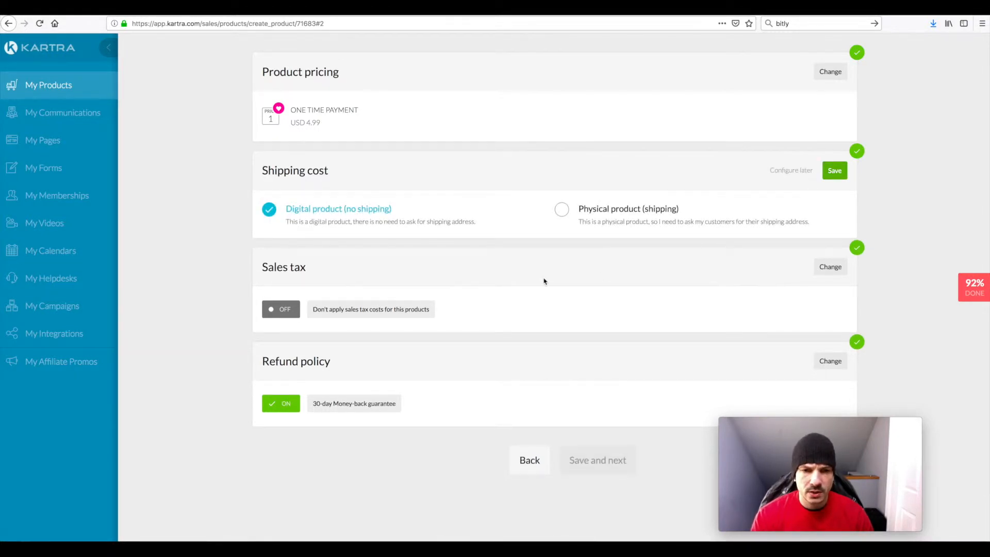
click(561, 210)
click(313, 265)
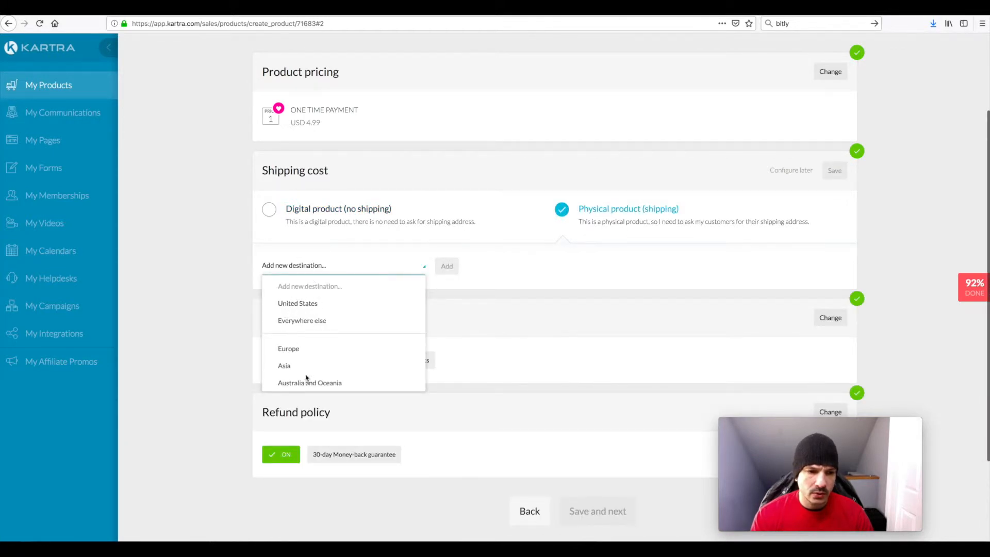
click(293, 320)
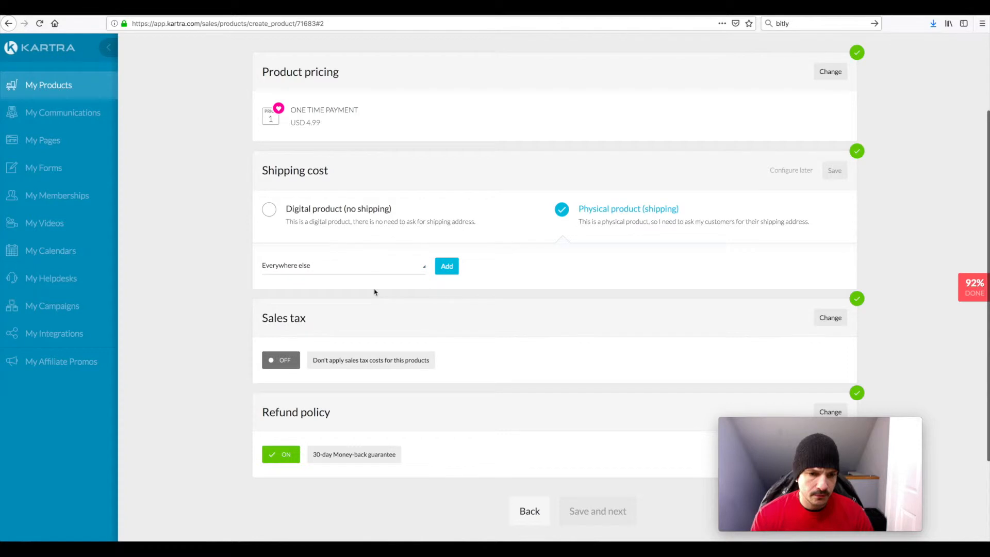
click(447, 266)
click(508, 298)
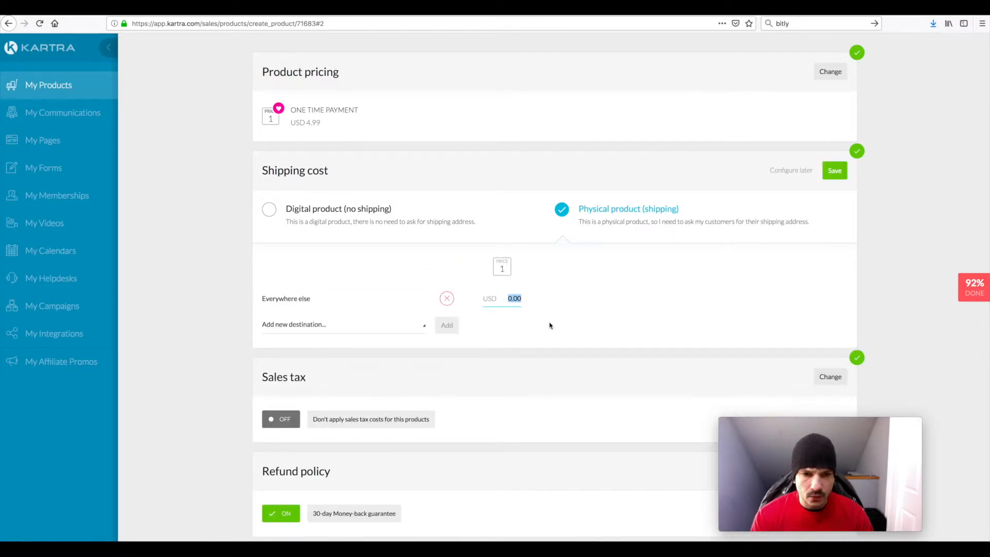
click(270, 210)
click(836, 172)
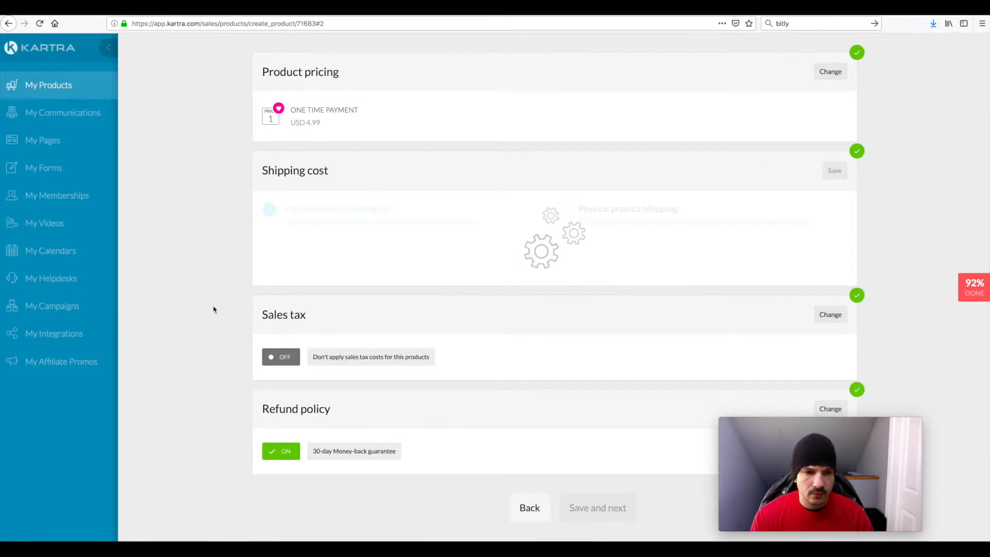
Step: Save the refund policy with the 30-Day period and continue to the product's contents stage
scroll(214, 310, down, 1)
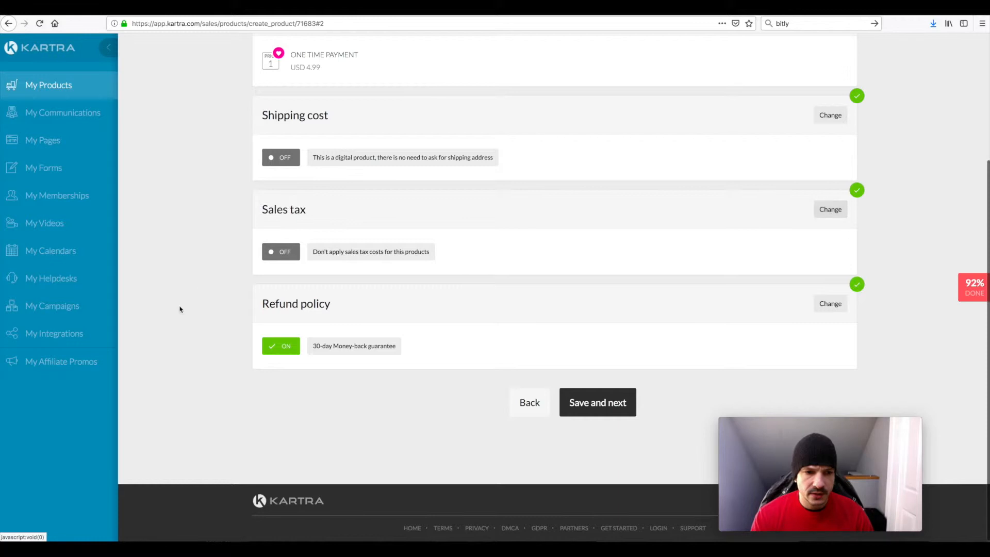
click(830, 304)
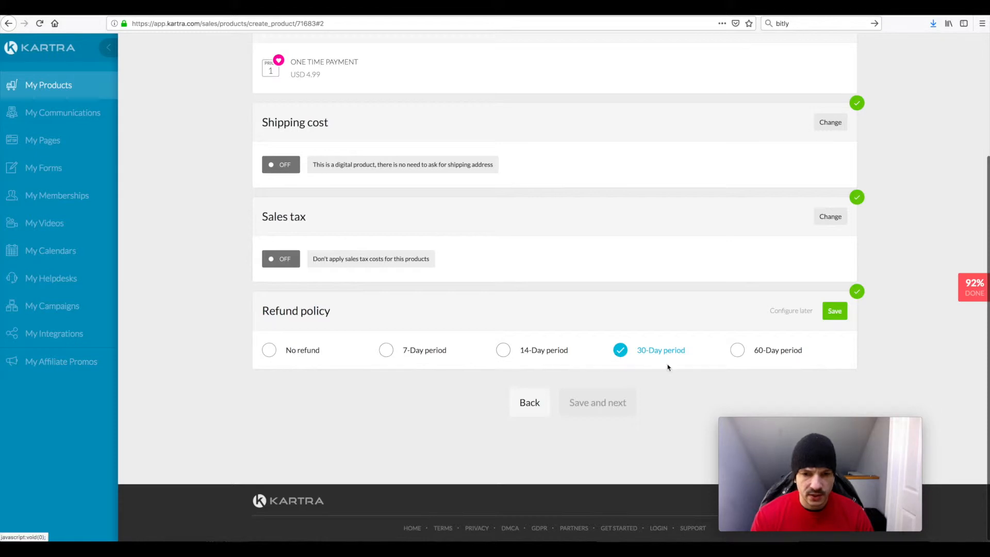
click(840, 315)
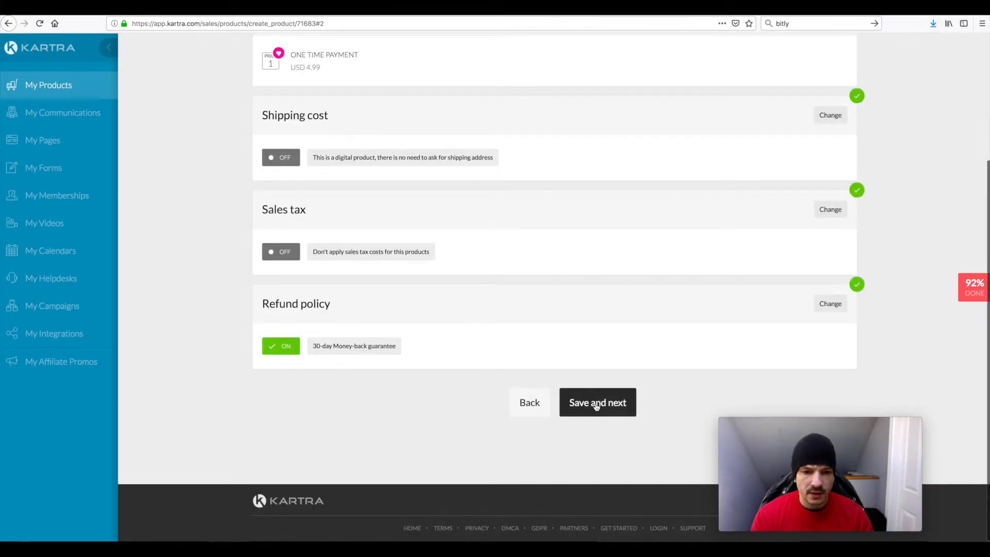
click(596, 404)
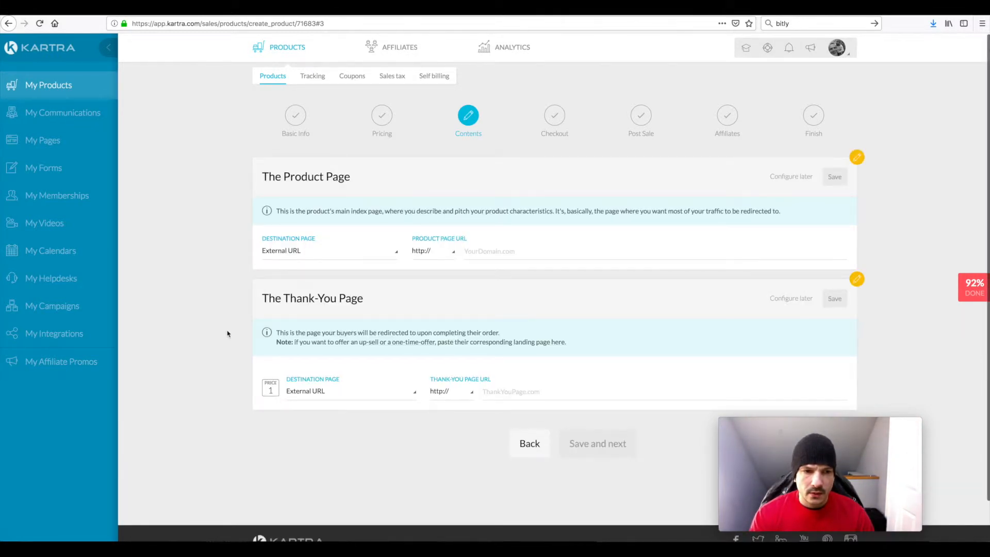
Step: Set the product page destination to Kartra pages in the Magic Sales Pages category
drag(263, 176, 358, 179)
click(213, 193)
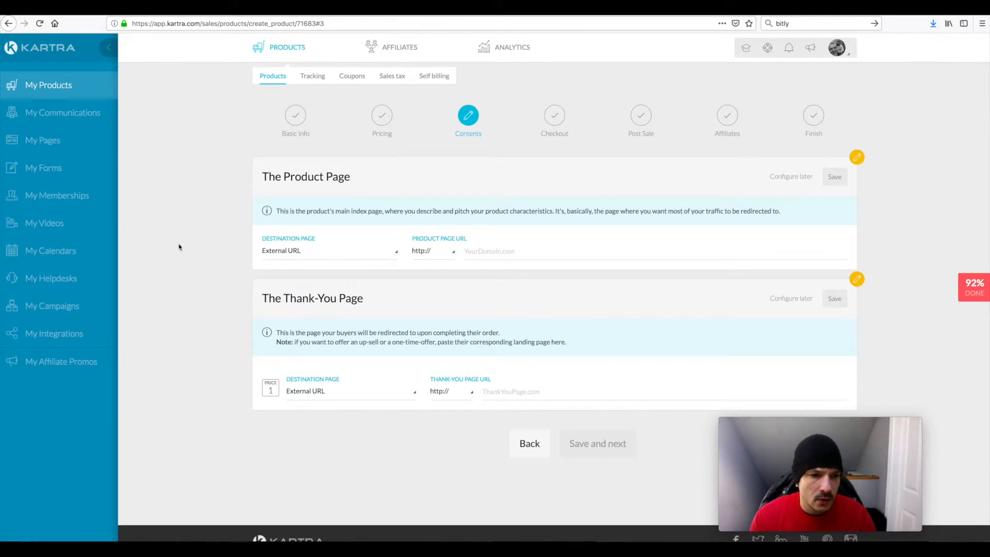
click(282, 251)
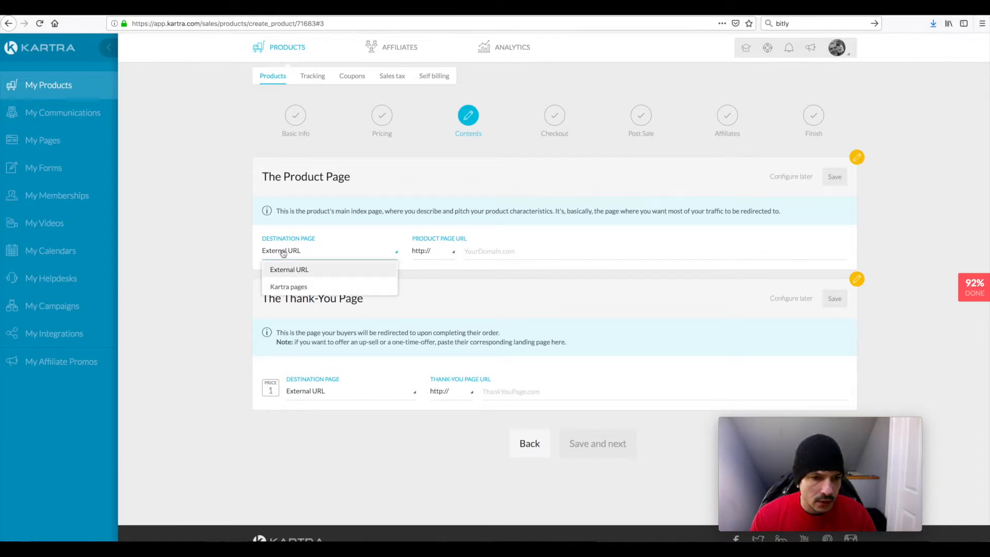
click(290, 287)
click(436, 253)
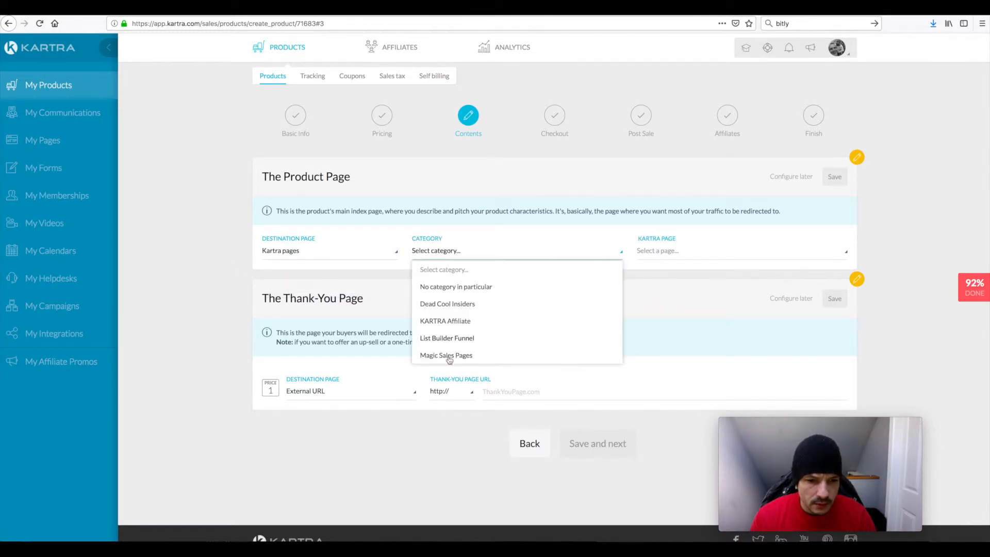
click(449, 355)
Step: Choose eBook Funnel as the product's Kartra page and save the product page settings
click(652, 252)
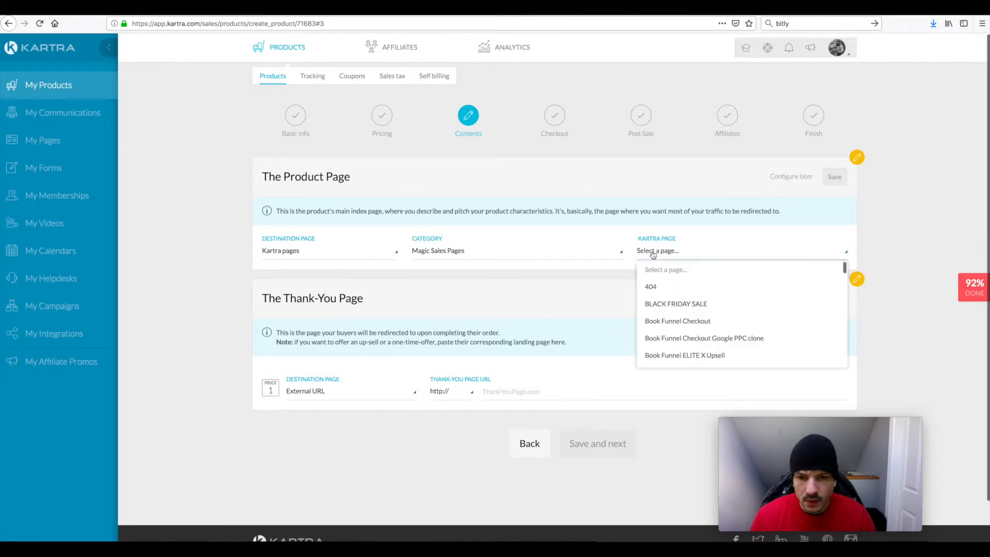
scroll(670, 322, down, 2)
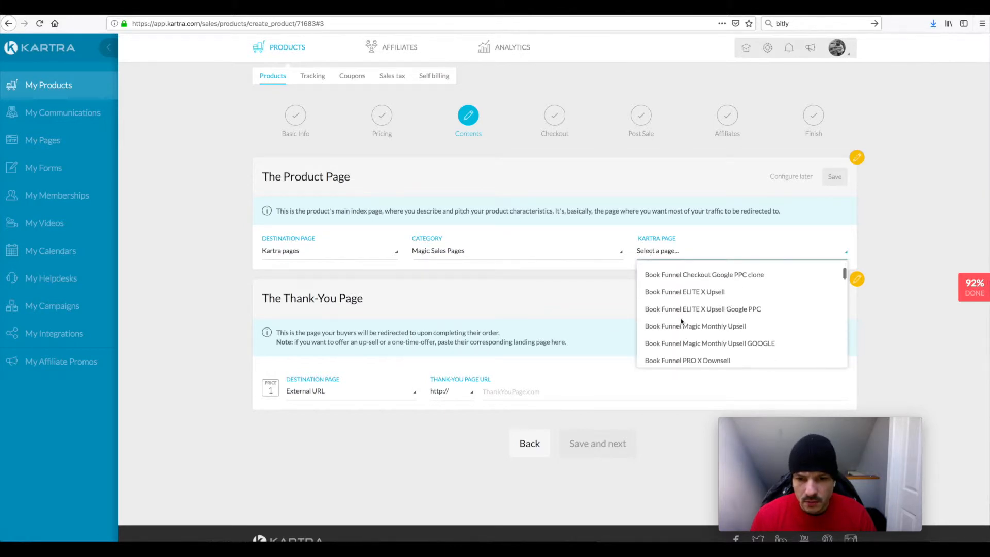
scroll(681, 322, up, 2)
scroll(681, 322, down, 5)
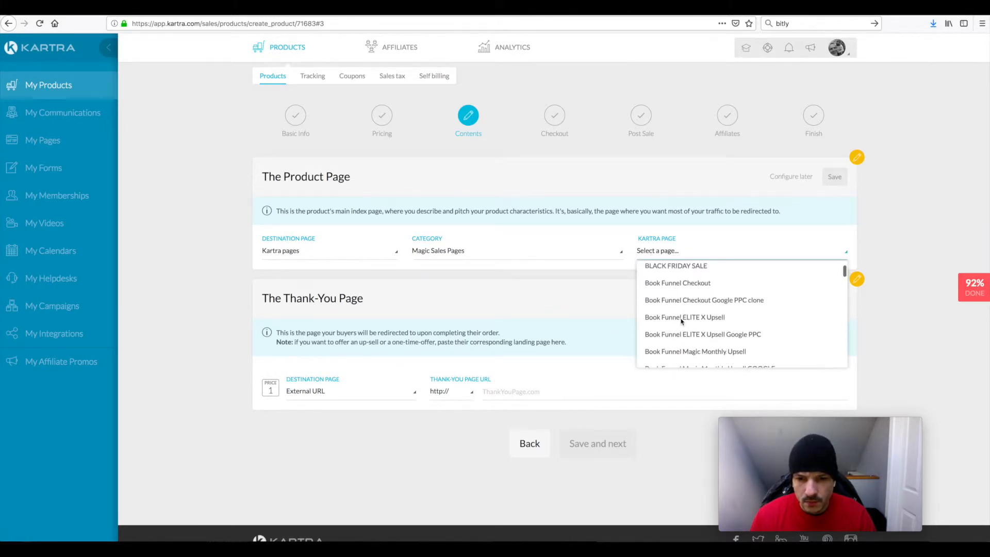
scroll(681, 322, down, 5)
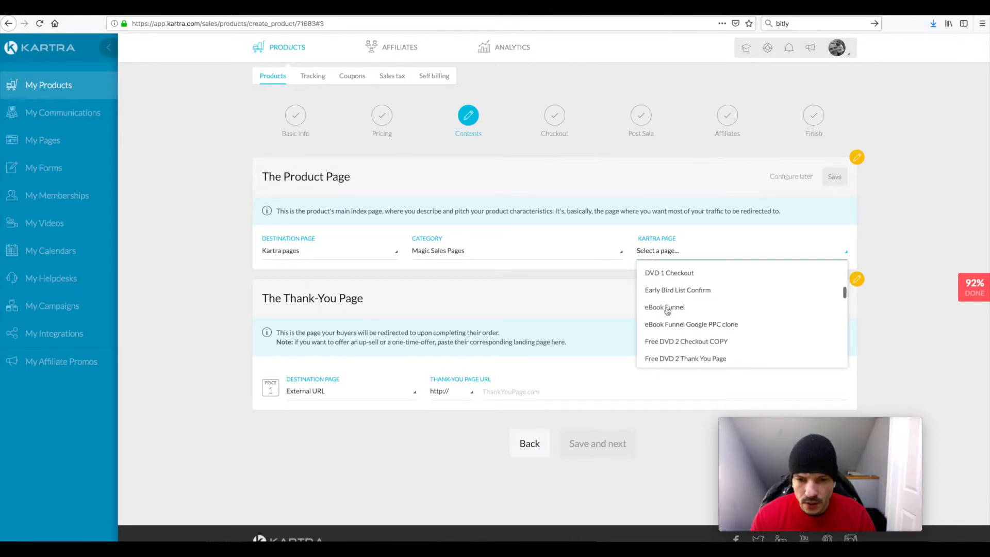
click(665, 309)
click(833, 178)
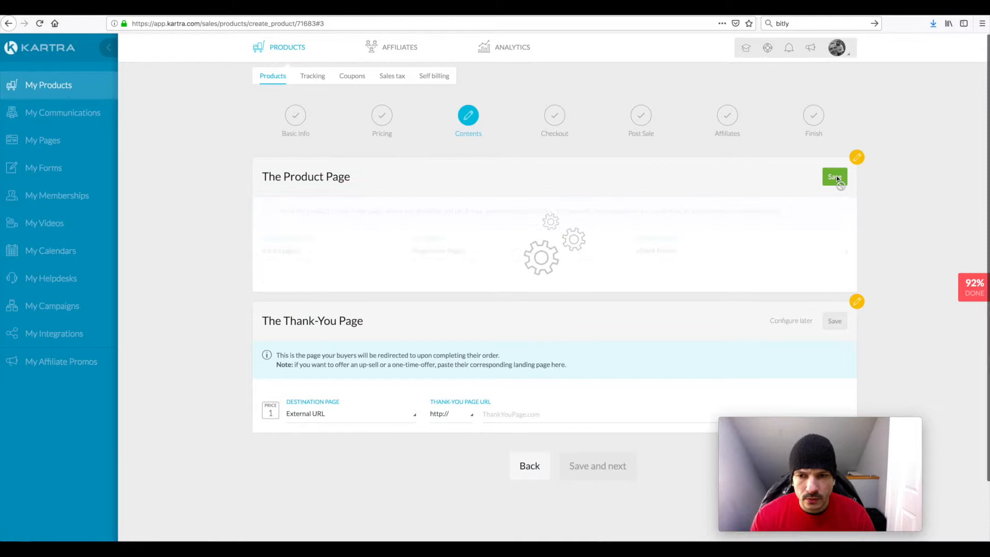
Step: Set the thank-you page destination to Kartra pages in the Magic Sales Pages category
scroll(208, 299, down, 1)
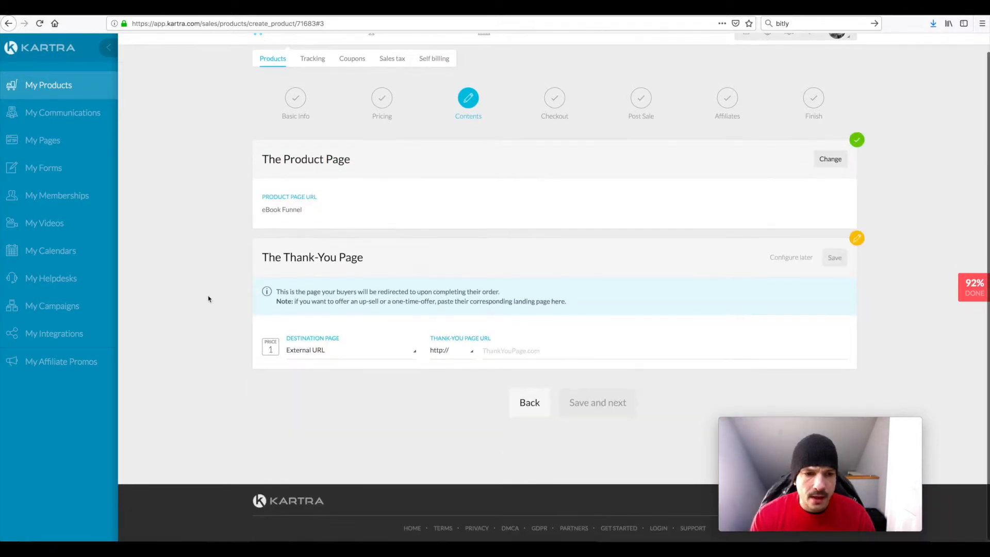
click(308, 354)
click(312, 385)
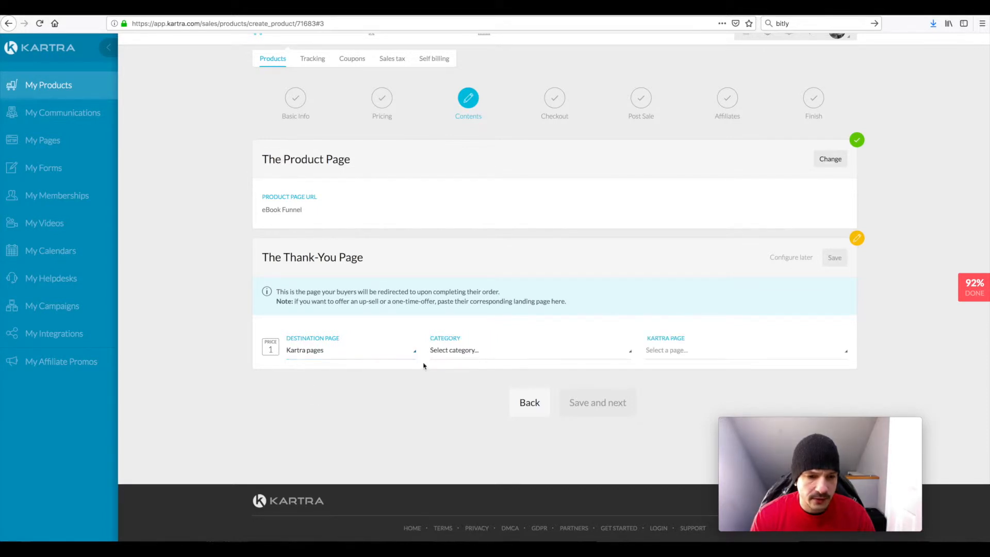
click(451, 353)
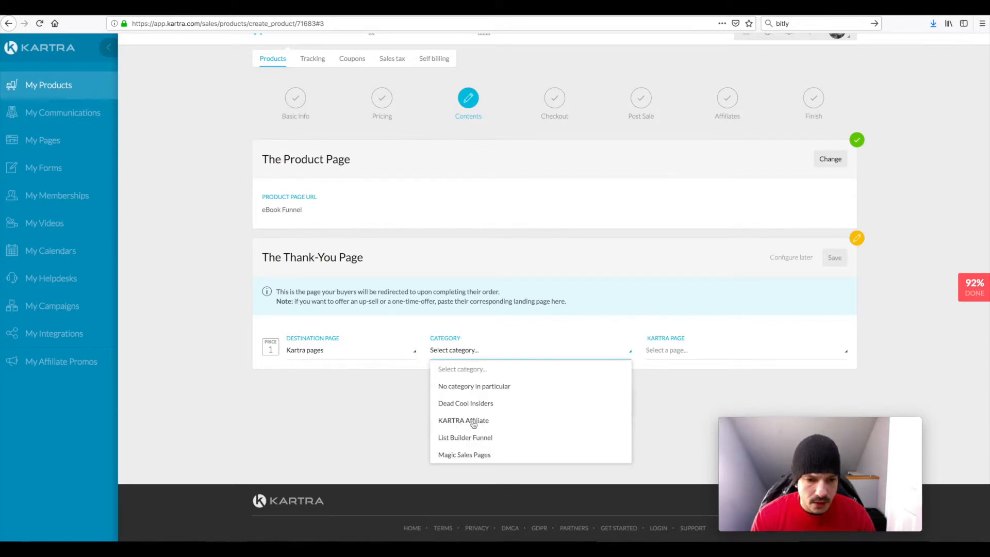
click(466, 455)
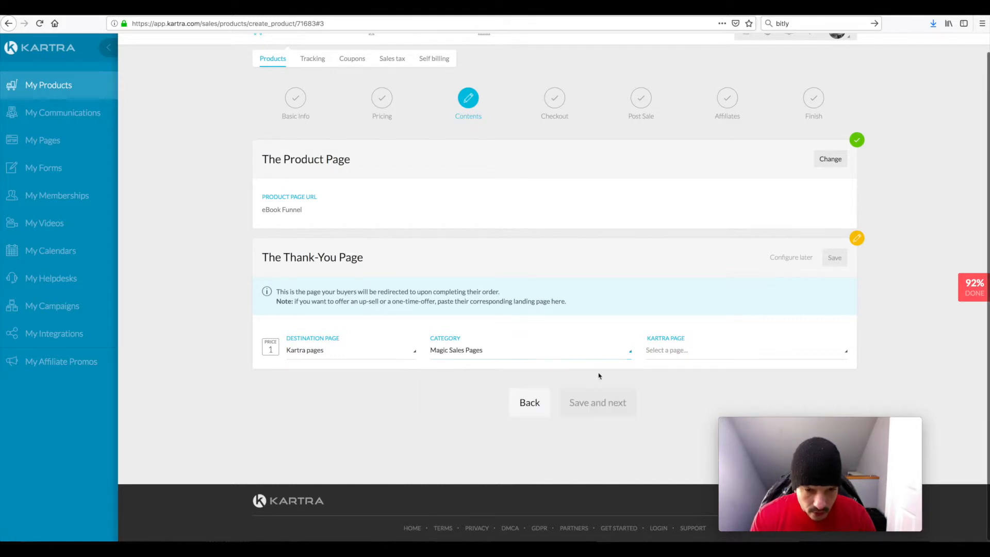
Step: Save Book Funnel Thank You as the thank-you page and continue to the product's checkout stage
click(670, 352)
scroll(688, 305, down, 3)
scroll(689, 305, up, 1)
scroll(689, 305, up, 1)
scroll(685, 299, down, 3)
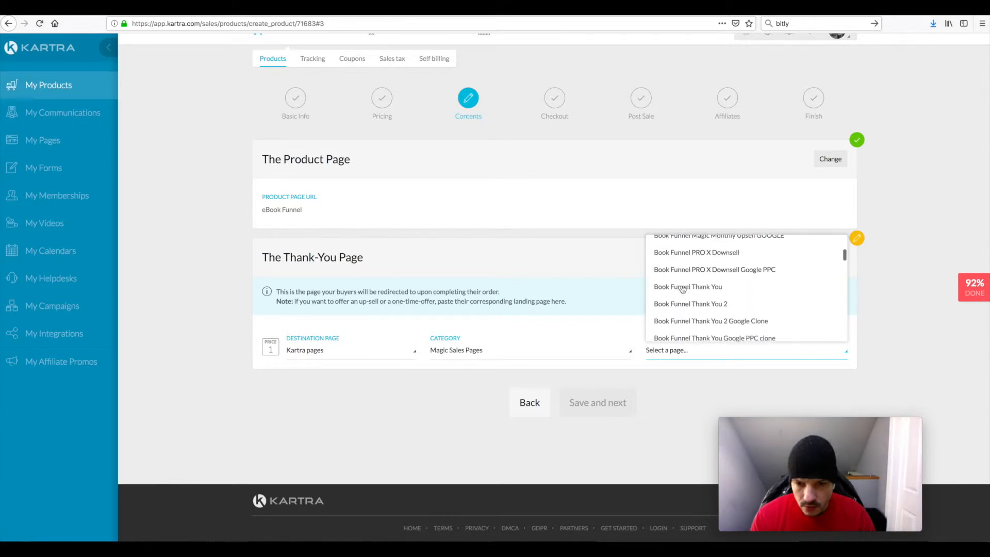
click(688, 286)
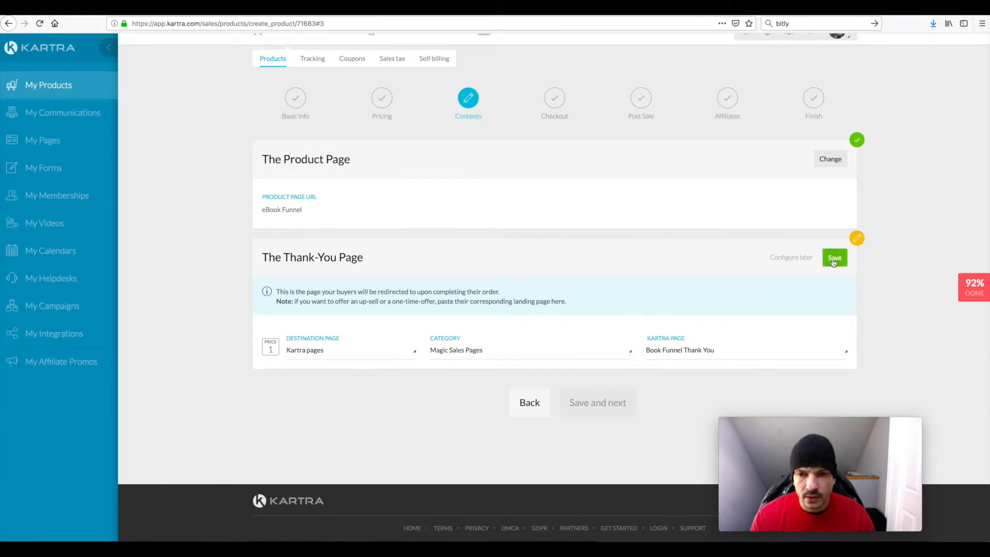
click(834, 258)
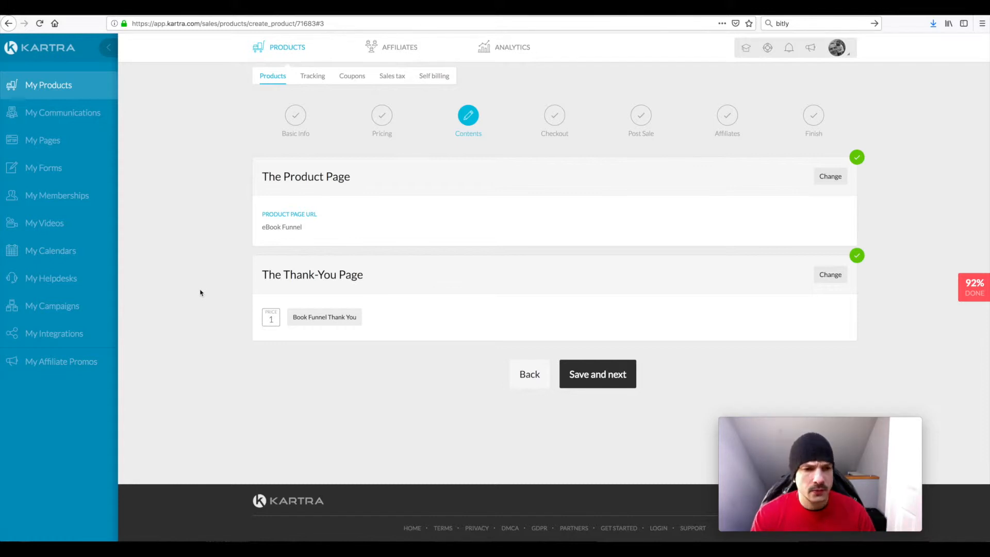
click(595, 377)
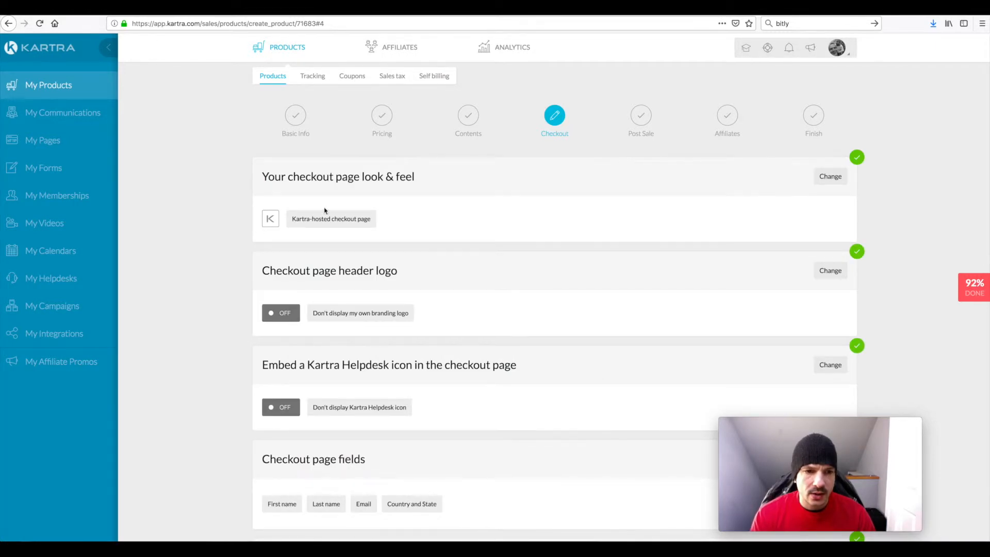
Step: Open the checkout page look and feel settings and preview several templates for the Kartra-hosted checkout page
click(830, 176)
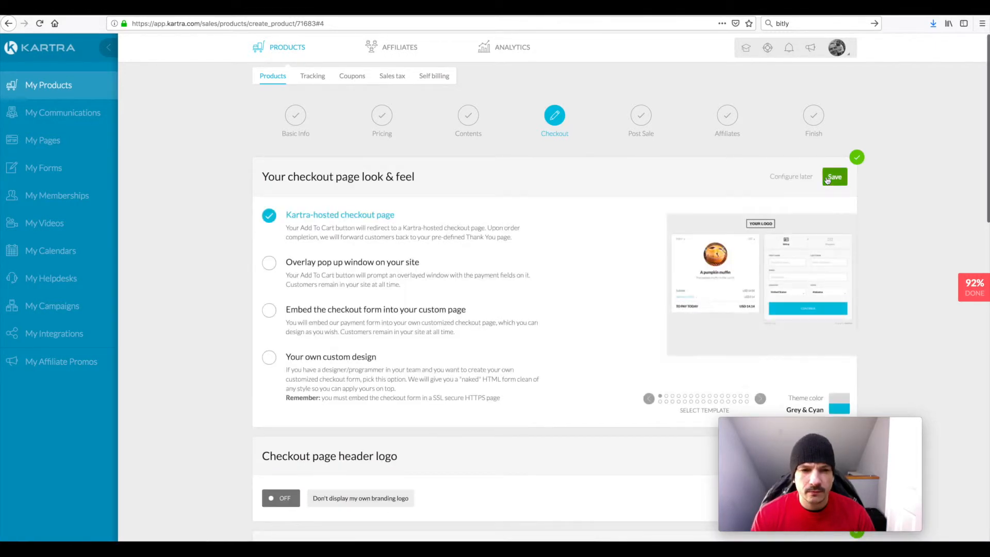
scroll(237, 245, down, 1)
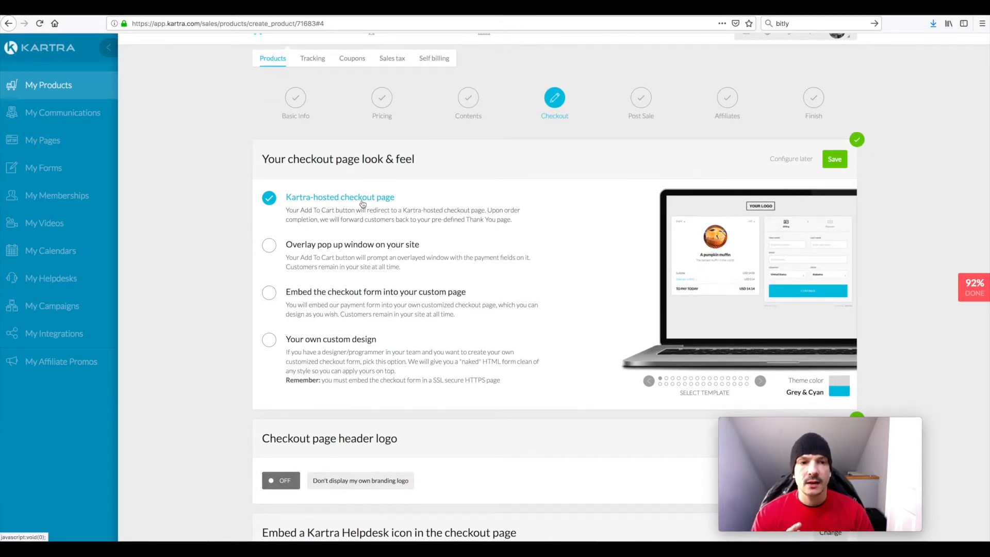
mouse_move(778, 237)
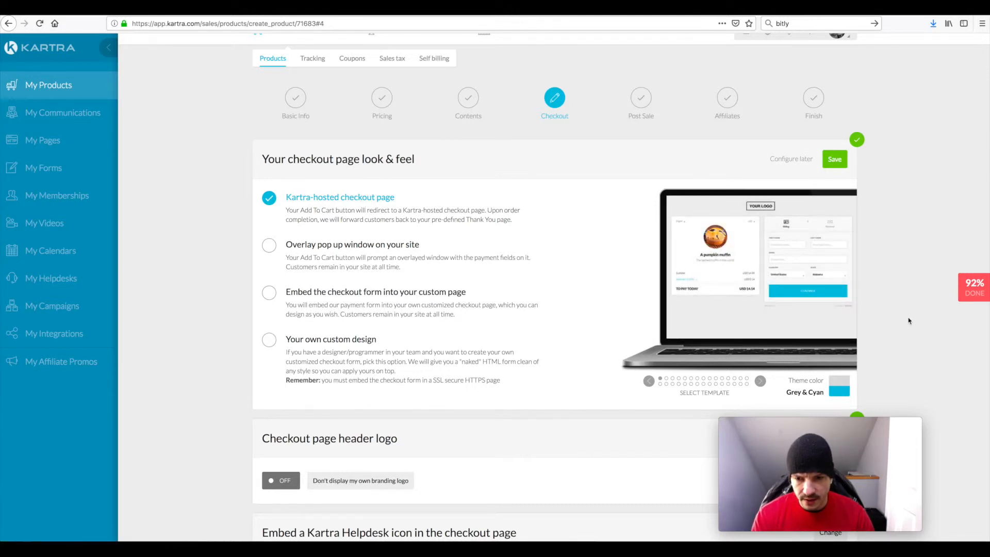
click(760, 382)
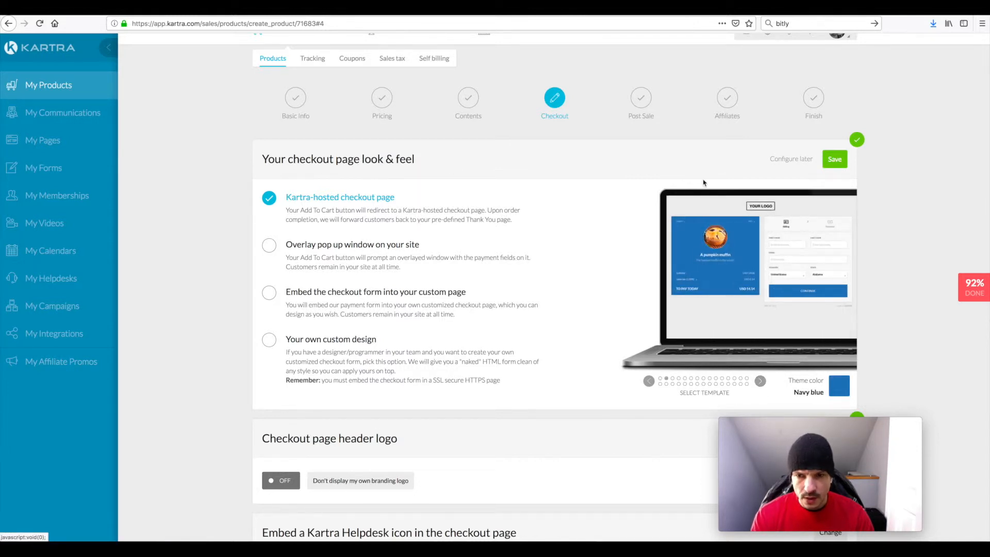
click(760, 381)
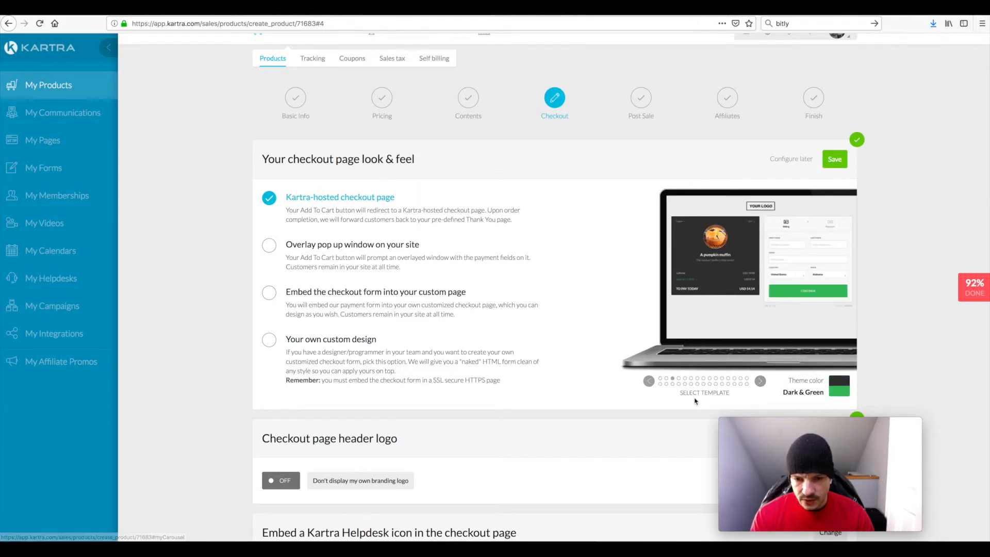
click(760, 381)
click(759, 381)
click(760, 382)
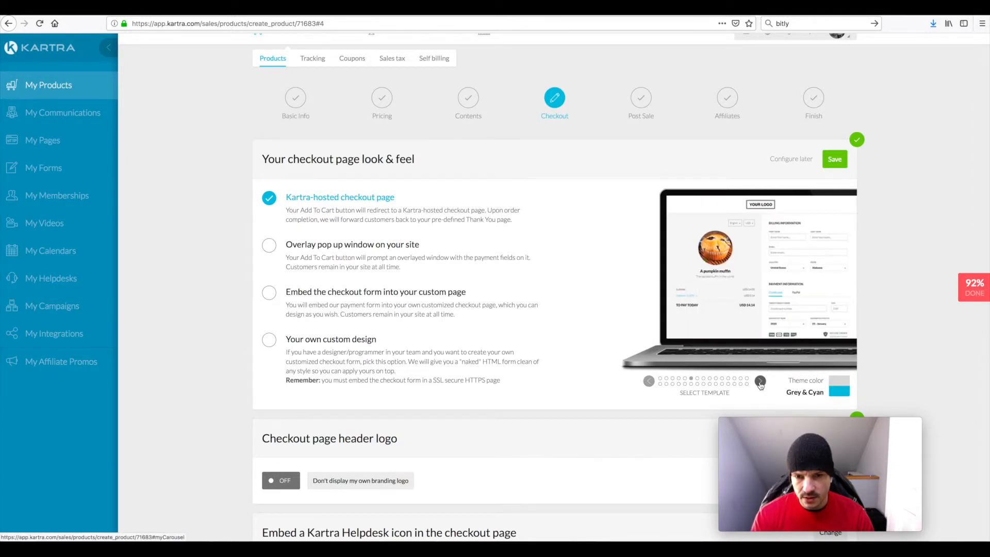
Step: Try the overlay and embedded checkout form options, and examine the live Mind Blowing Book checkout page as an example
click(268, 246)
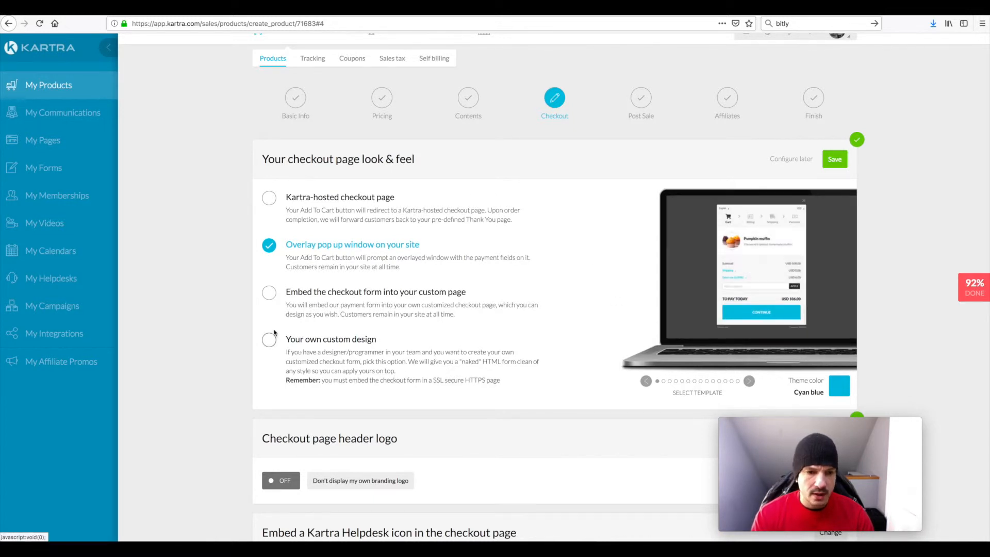
click(269, 294)
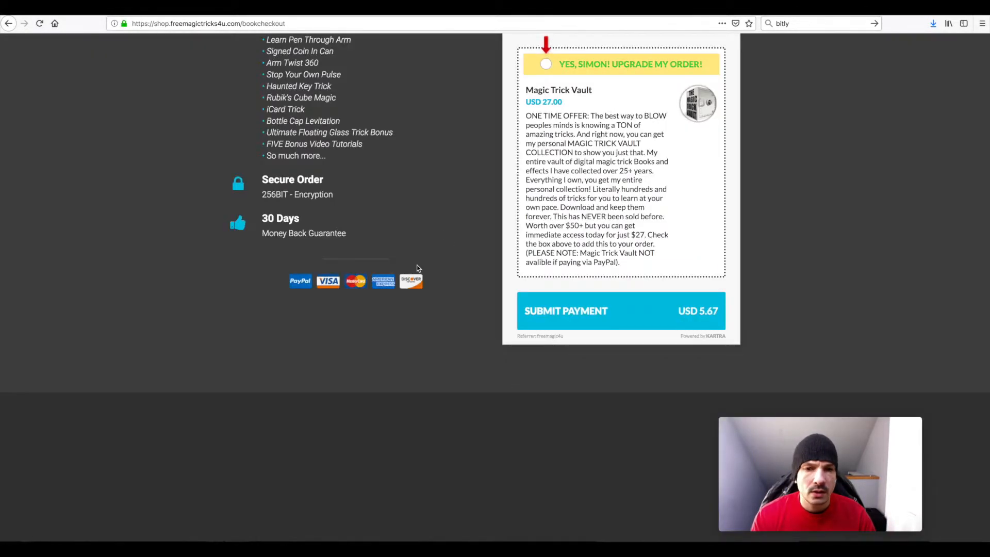
scroll(583, 296, up, 5)
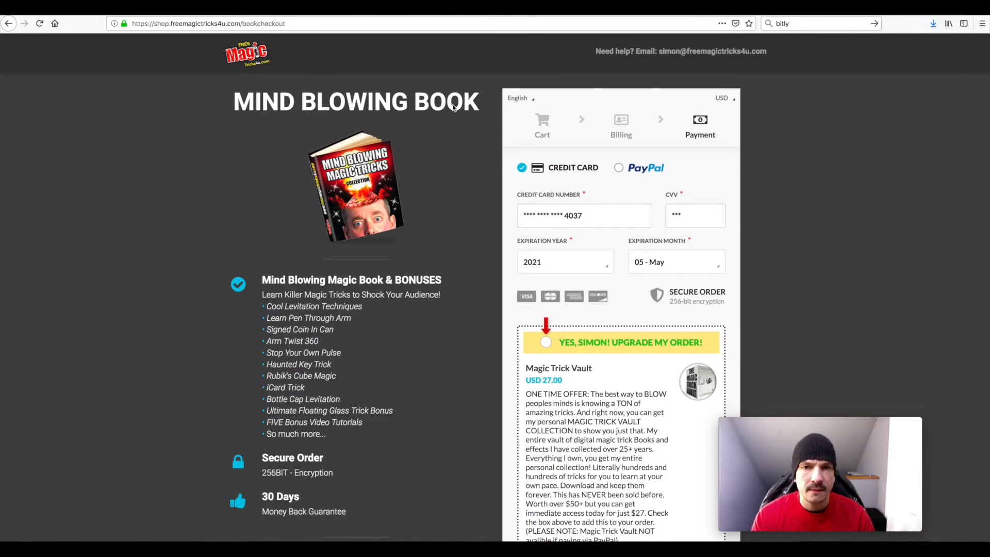
click(123, 10)
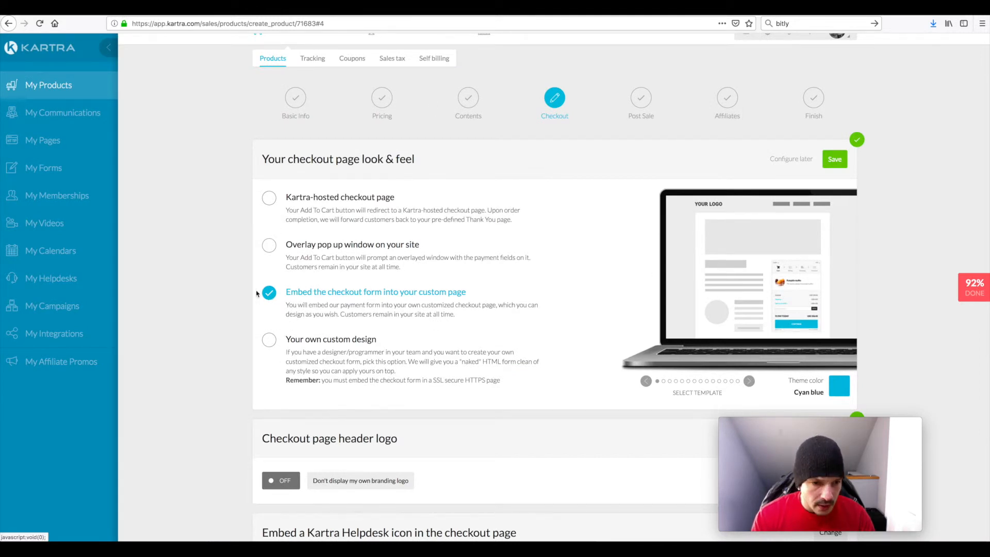
Step: Try the Kartra-hosted checkout page again, and select Overlay pop up window on your site as the checkout style
scroll(268, 294, down, 1)
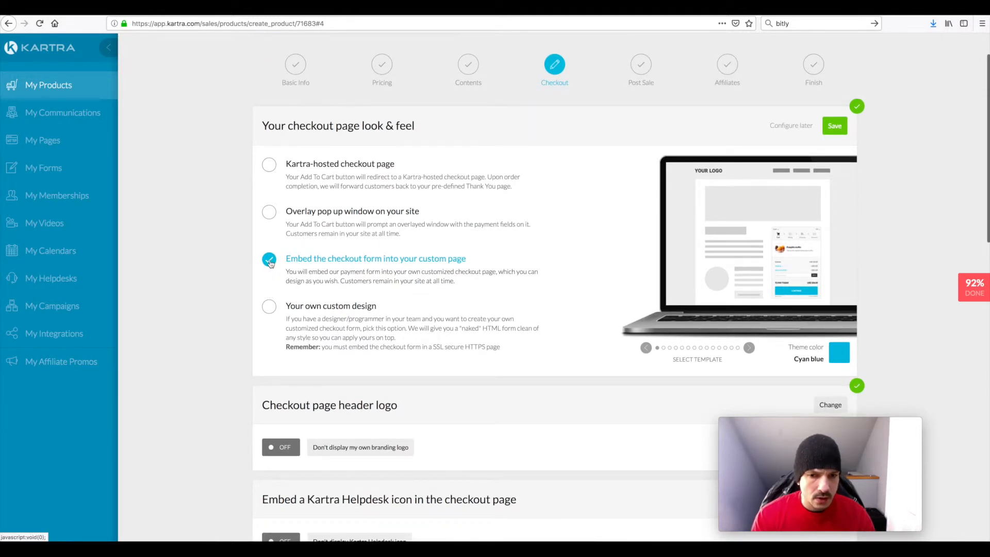
click(269, 166)
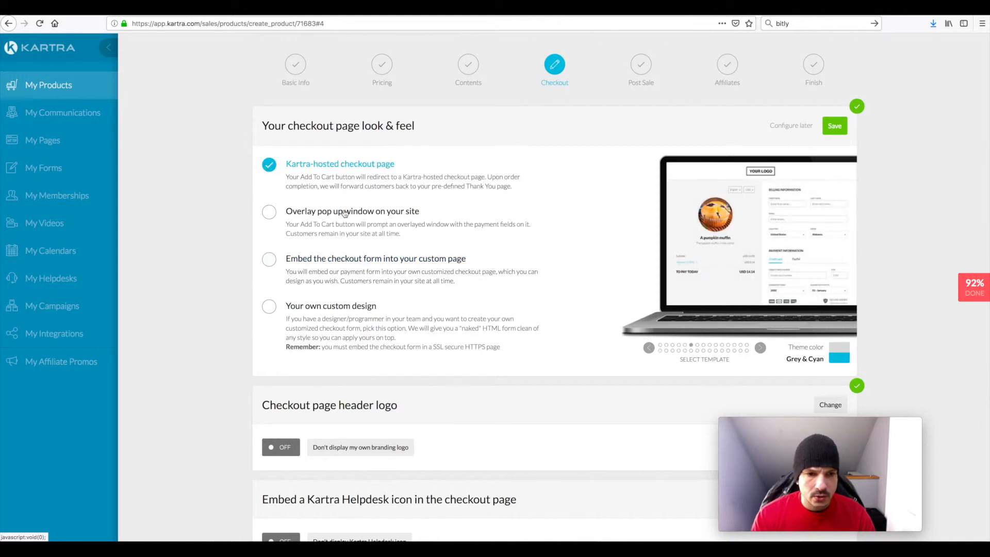
click(269, 212)
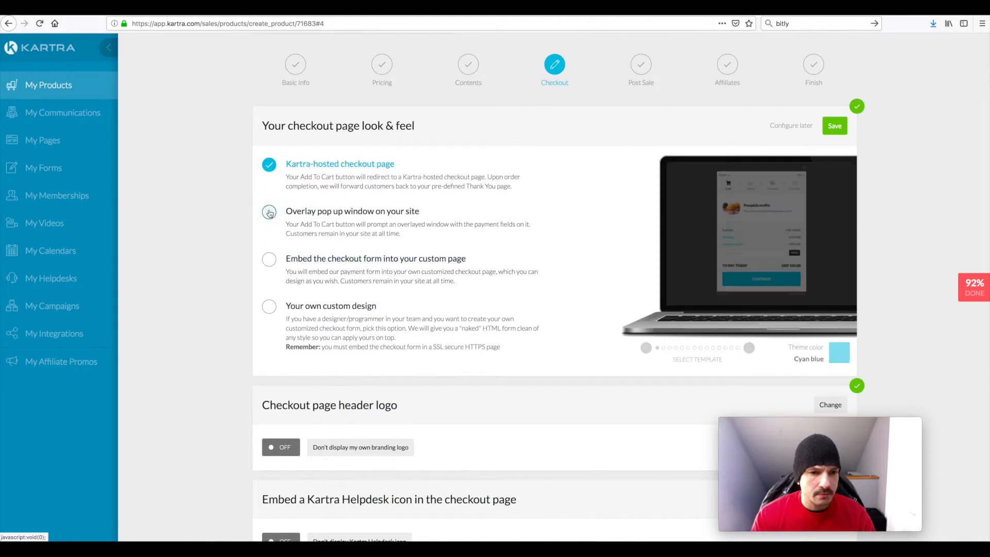
Step: Review the remaining checkout settings, including the header logo, Helpdesk icon, checkout page fields and Express checkout
scroll(434, 263, down, 1)
scroll(434, 263, down, 4)
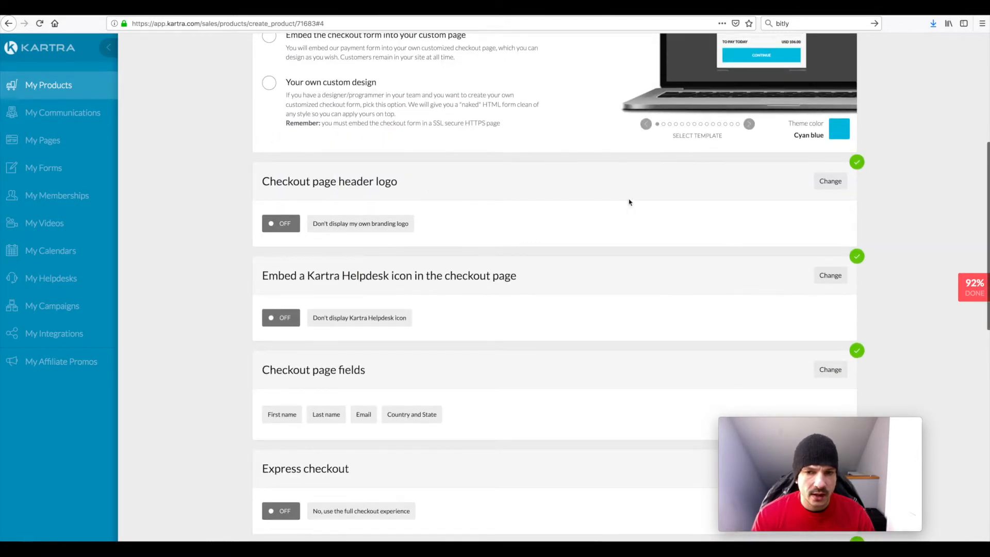
scroll(408, 338, down, 2)
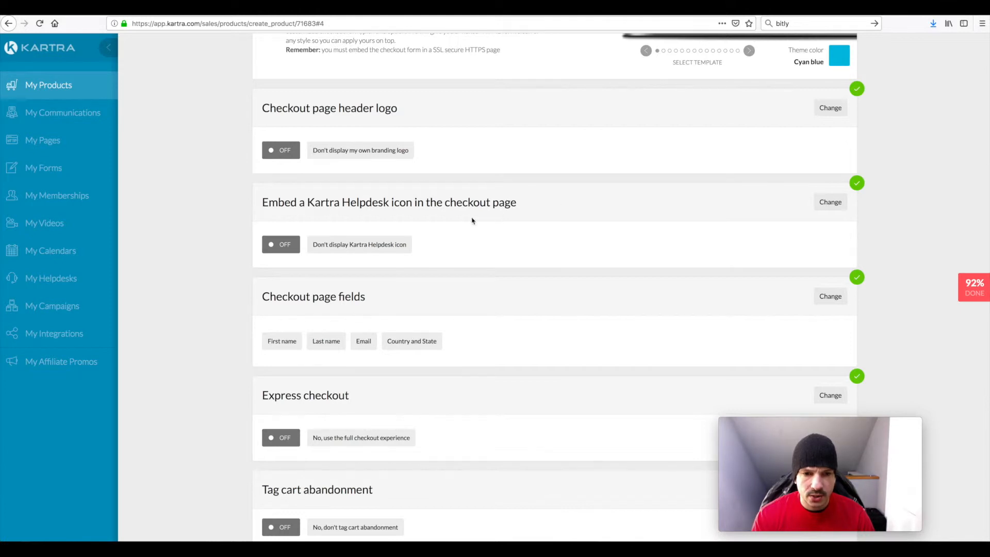
scroll(483, 254, down, 2)
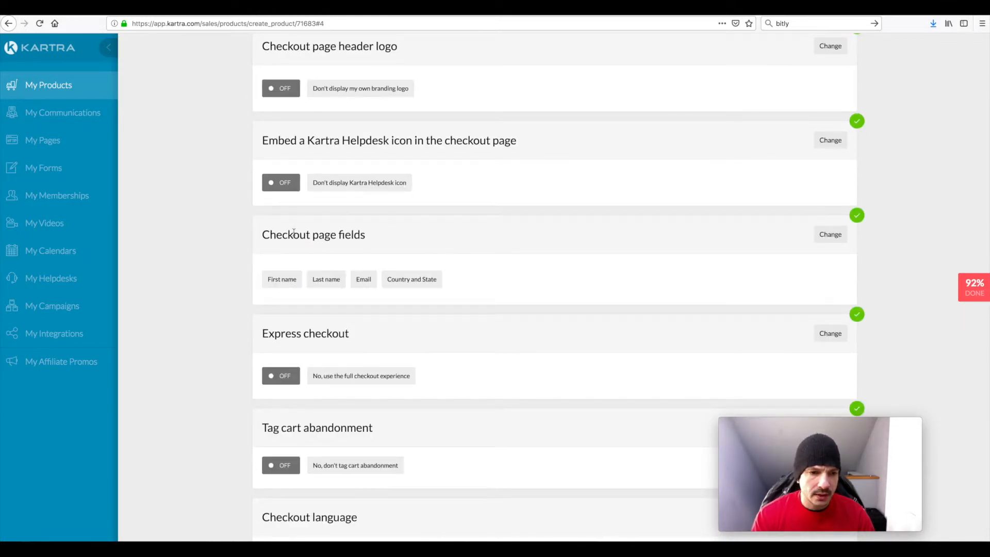
drag(269, 235, 354, 251)
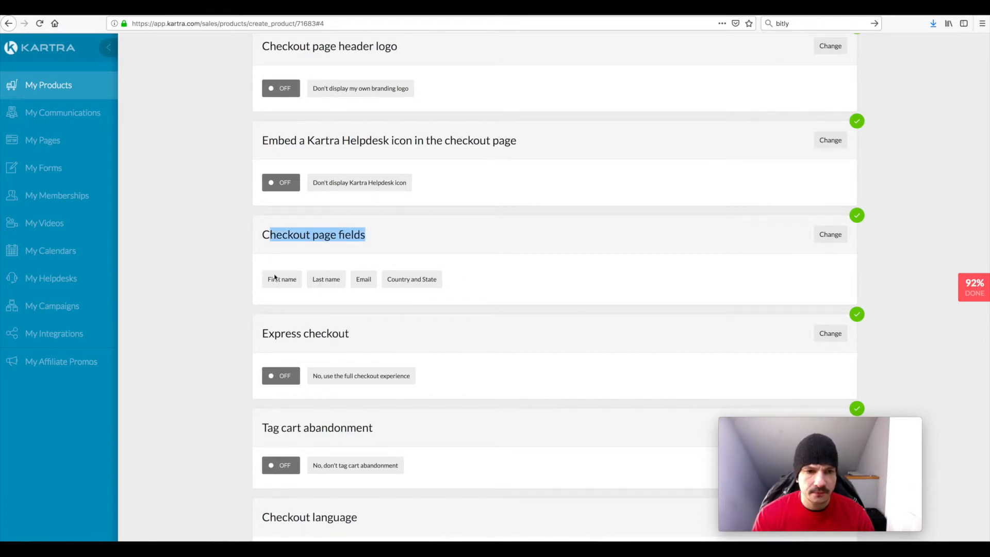
scroll(232, 288, down, 5)
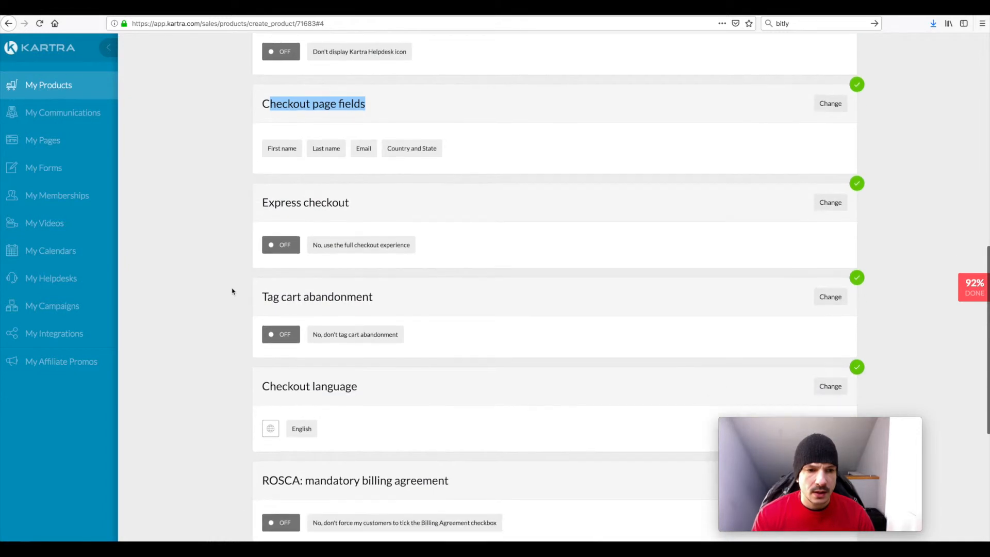
drag(269, 195, 375, 209)
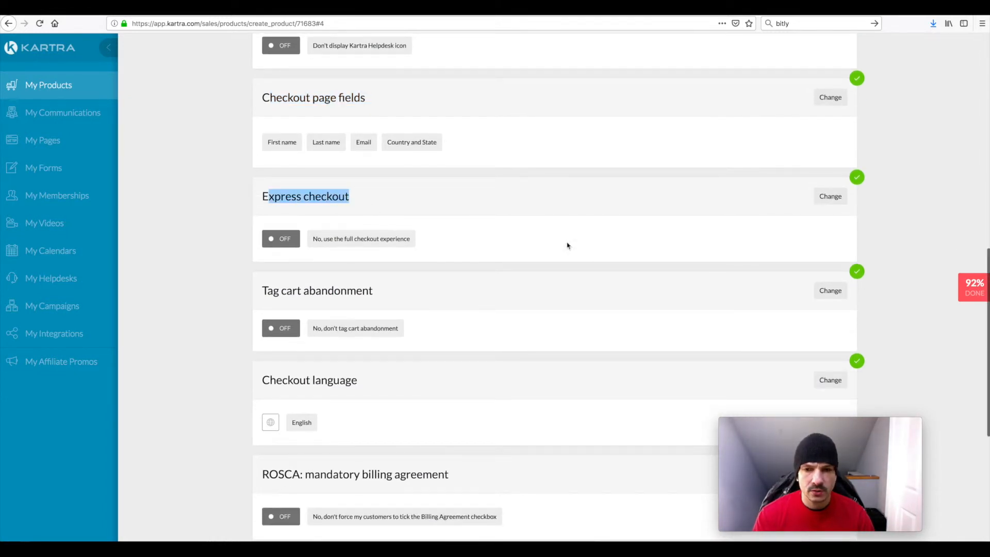
Step: Open the Tag cart abandonment settings and try the option to tag customers
scroll(221, 277, down, 2)
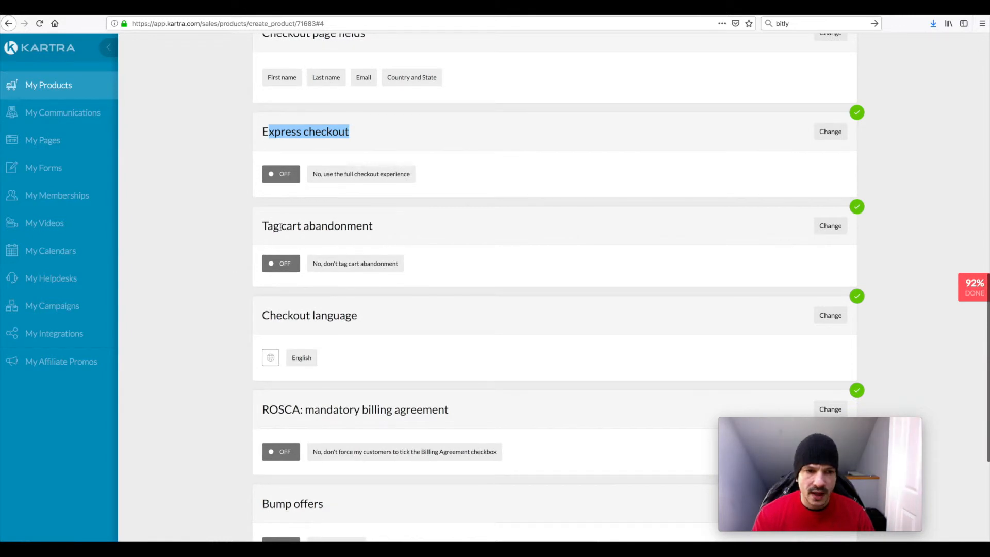
drag(273, 227, 379, 225)
click(830, 226)
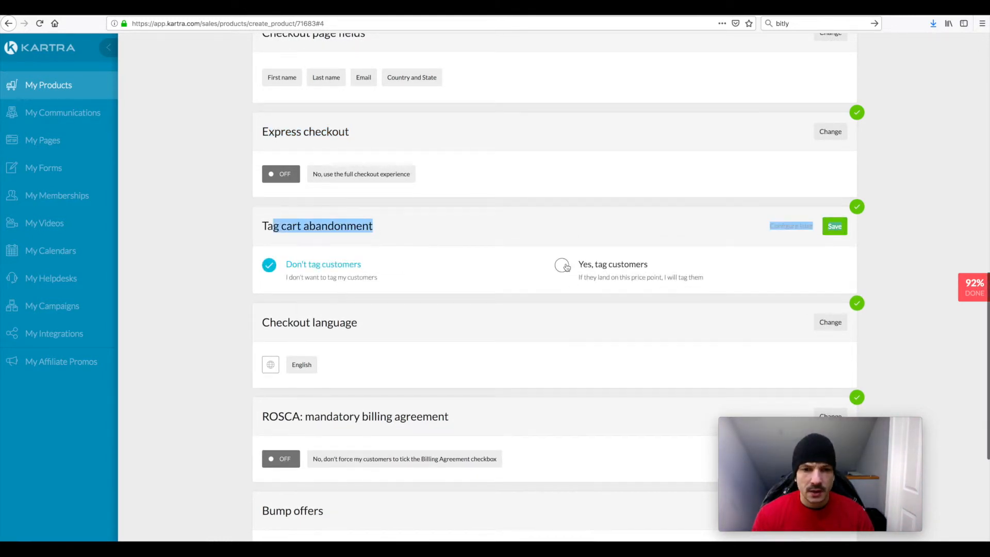
click(563, 265)
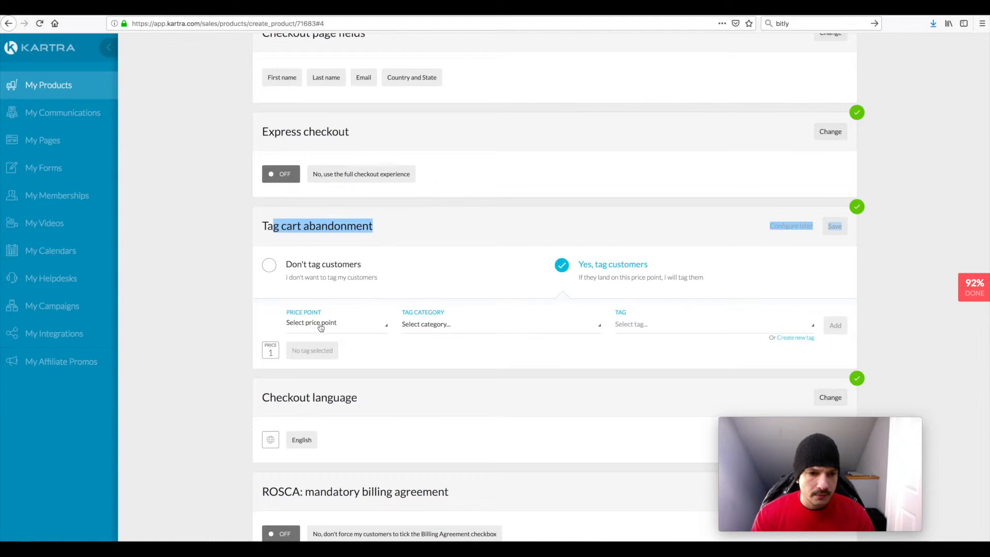
Step: Activate the offer bump on the checkout page, check its limitations, and turn on a bump offer for price point 1
scroll(236, 333, down, 5)
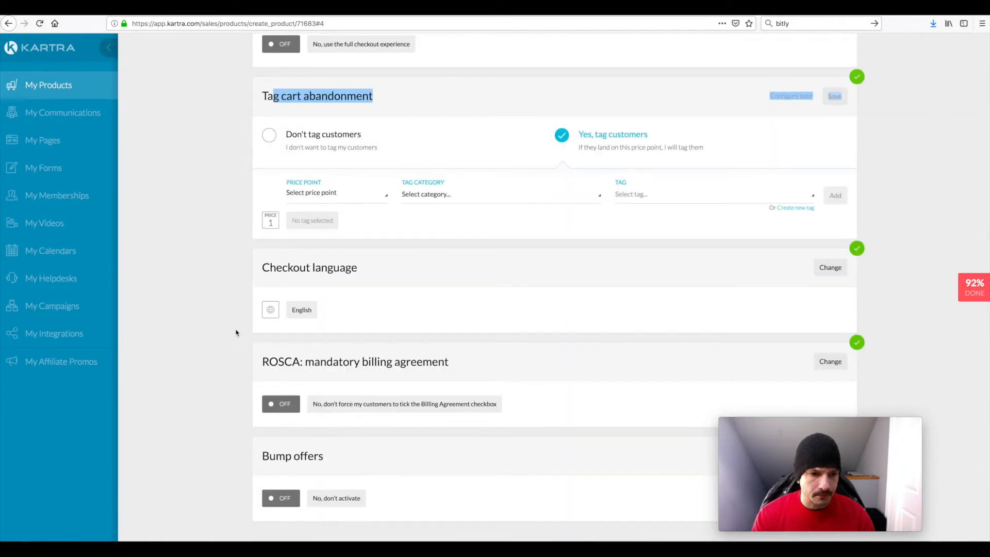
scroll(232, 332, down, 1)
drag(288, 251, 357, 253)
scroll(240, 321, down, 3)
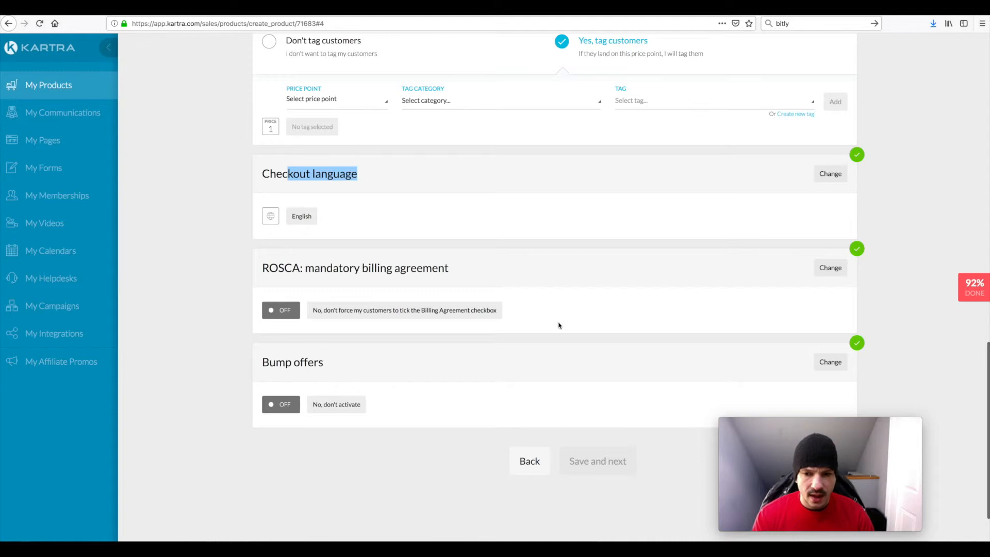
scroll(559, 325, down, 2)
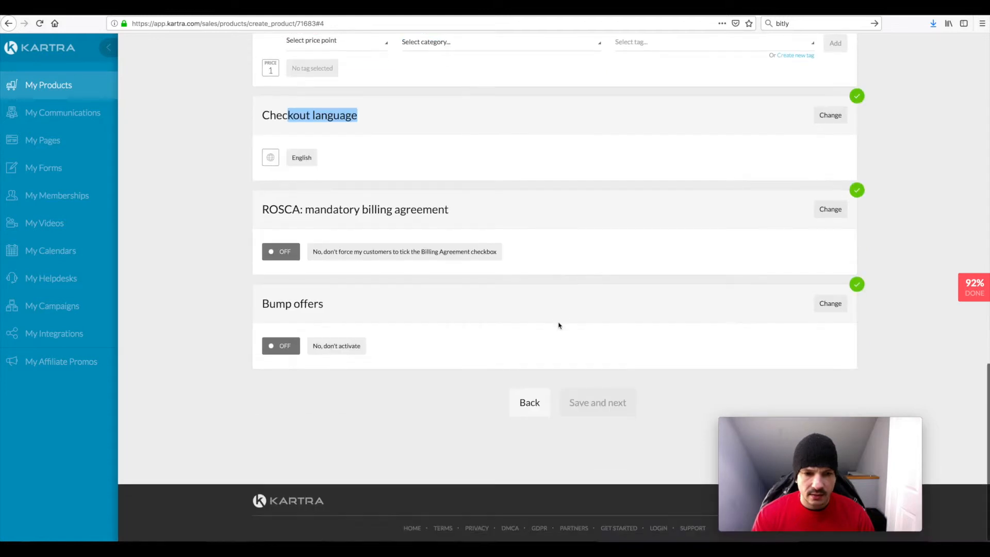
click(831, 304)
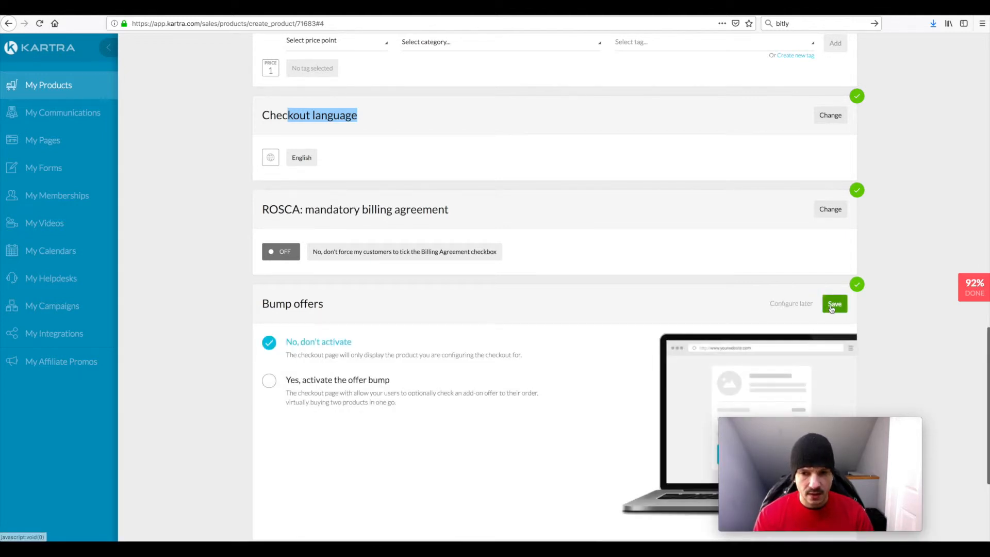
scroll(880, 336, down, 3)
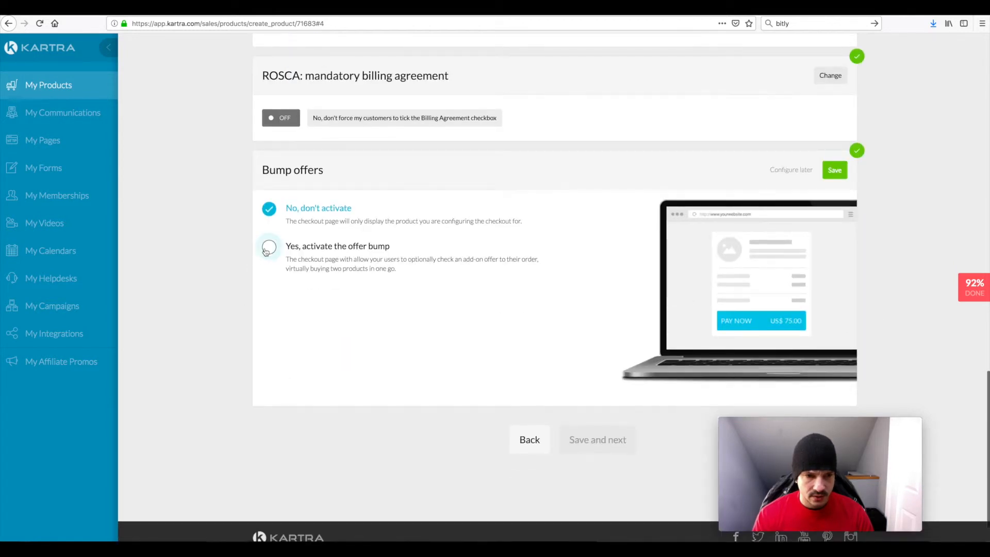
click(268, 247)
scroll(220, 283, down, 2)
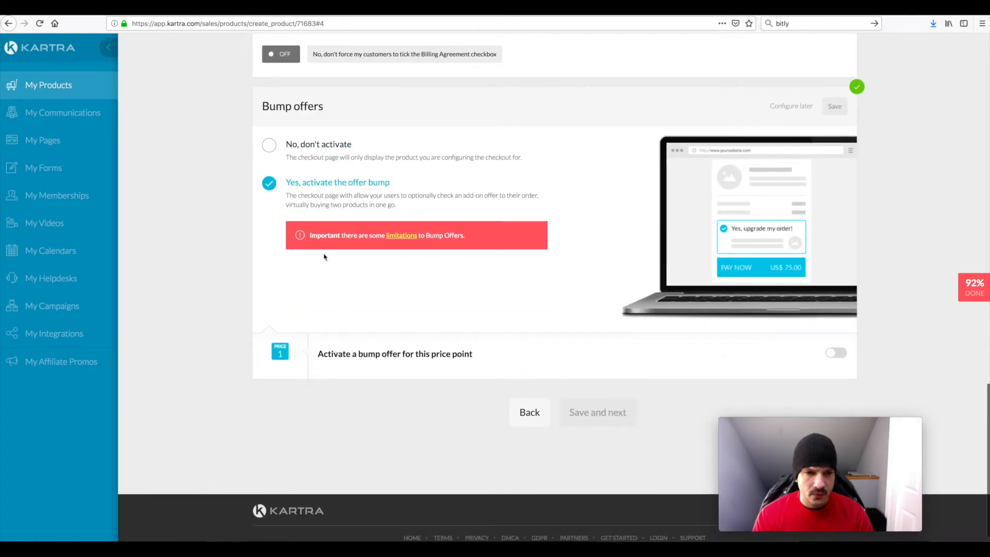
mouse_move(407, 239)
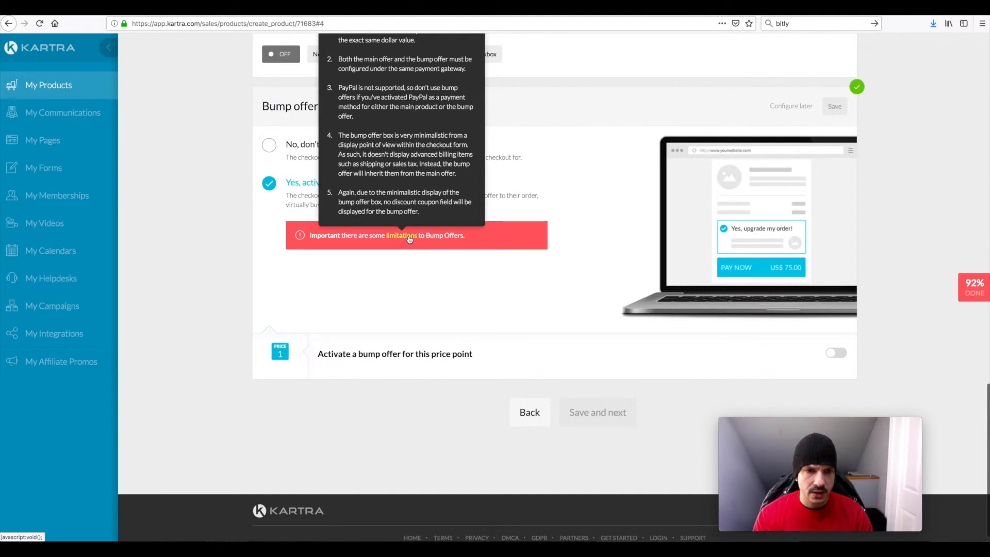
scroll(678, 342, down, 1)
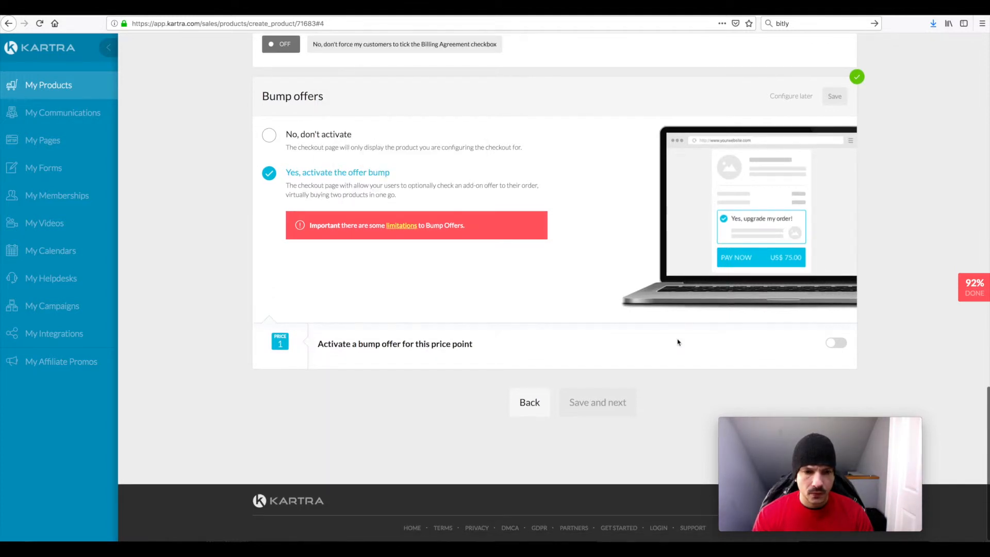
click(836, 342)
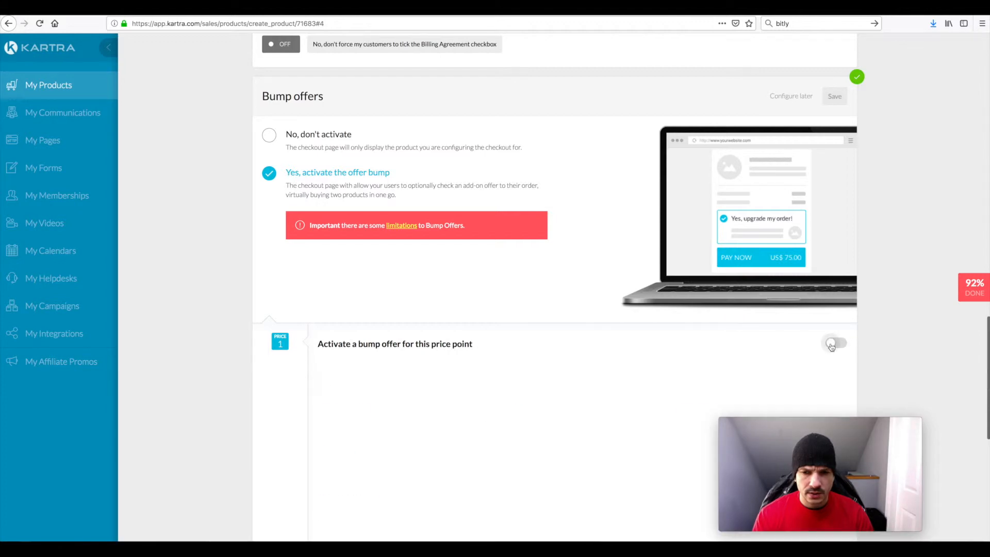
Step: Choose the Mindlowing eBook funnel, the Magic Trick Vault product and Price point 1 as the bump offer
scroll(885, 342, down, 5)
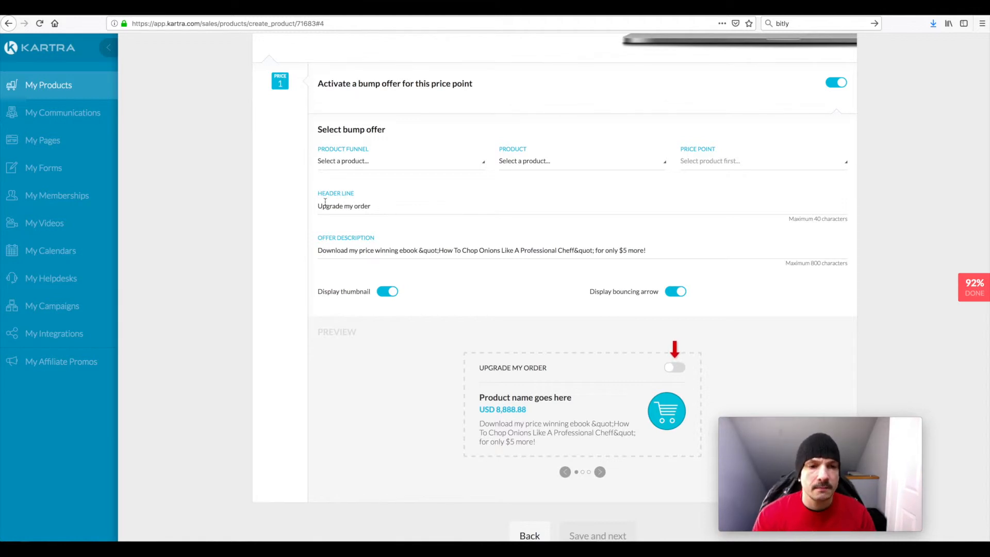
click(353, 163)
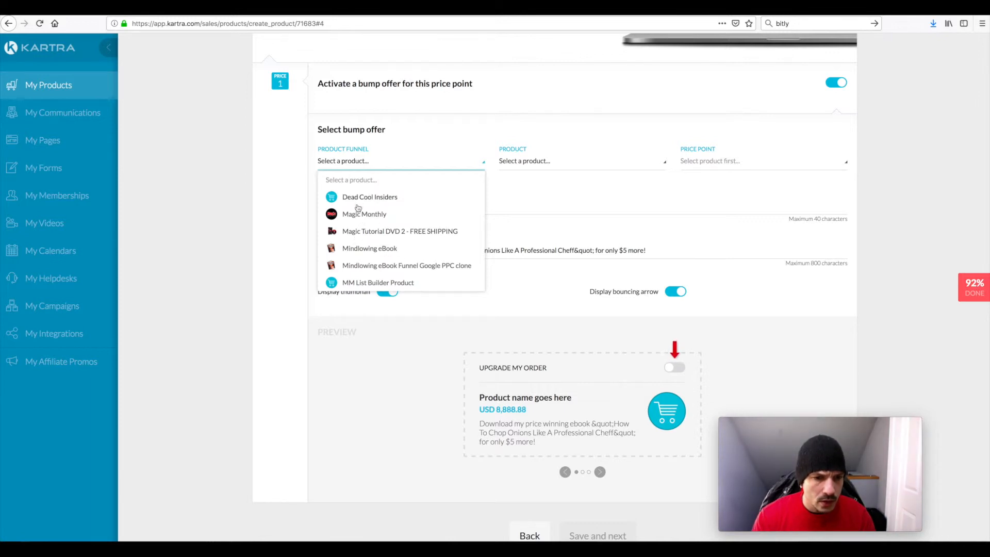
click(362, 248)
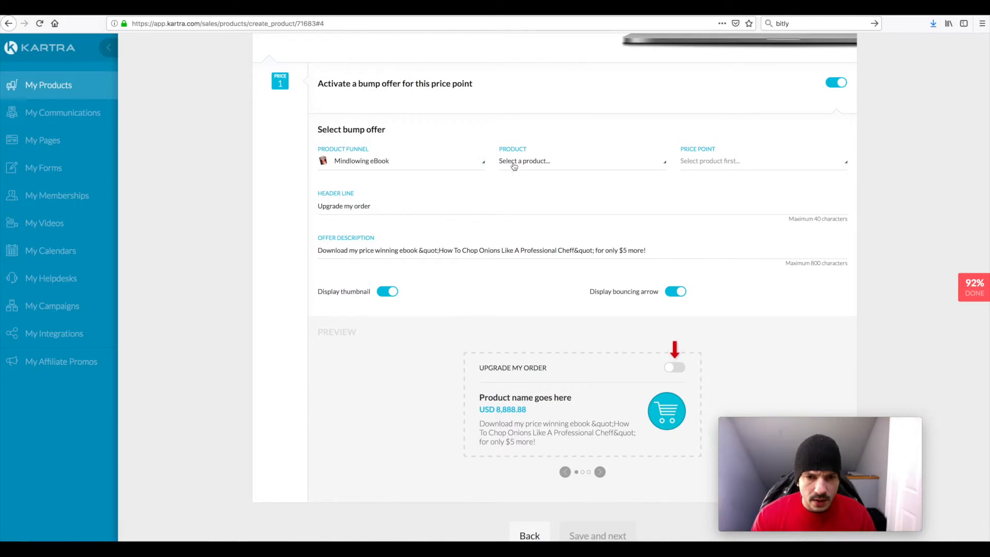
click(514, 166)
click(541, 249)
click(696, 164)
click(694, 196)
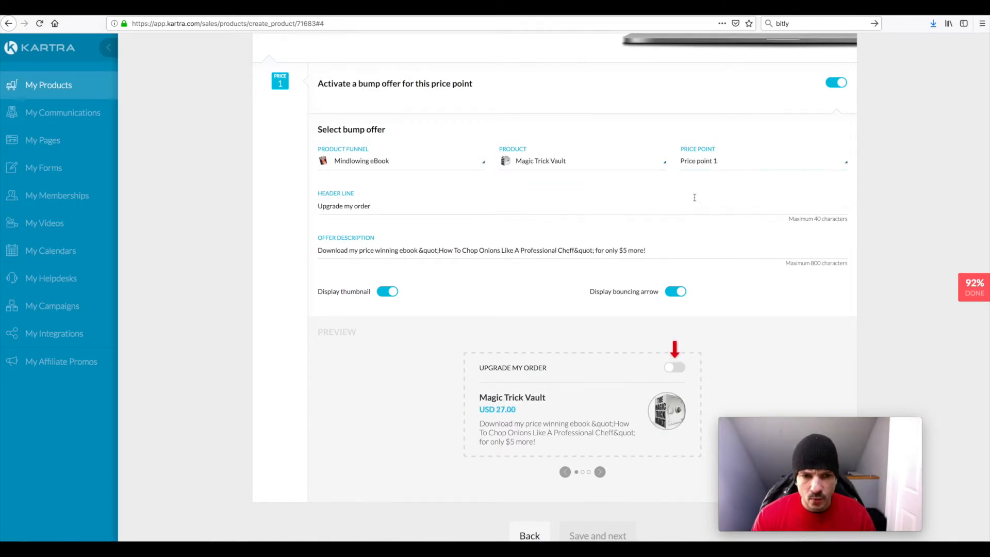
Step: Replace the bump offer's header line with the previously used personalised "Yes" line about upgrading the order
drag(369, 206, 273, 216)
scroll(243, 261, down, 1)
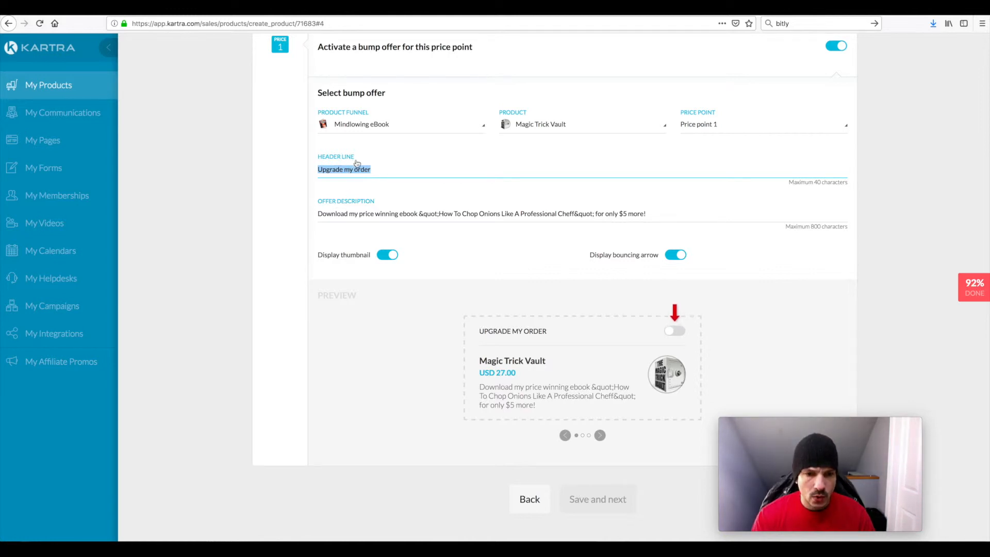
scroll(316, 161, up, 1)
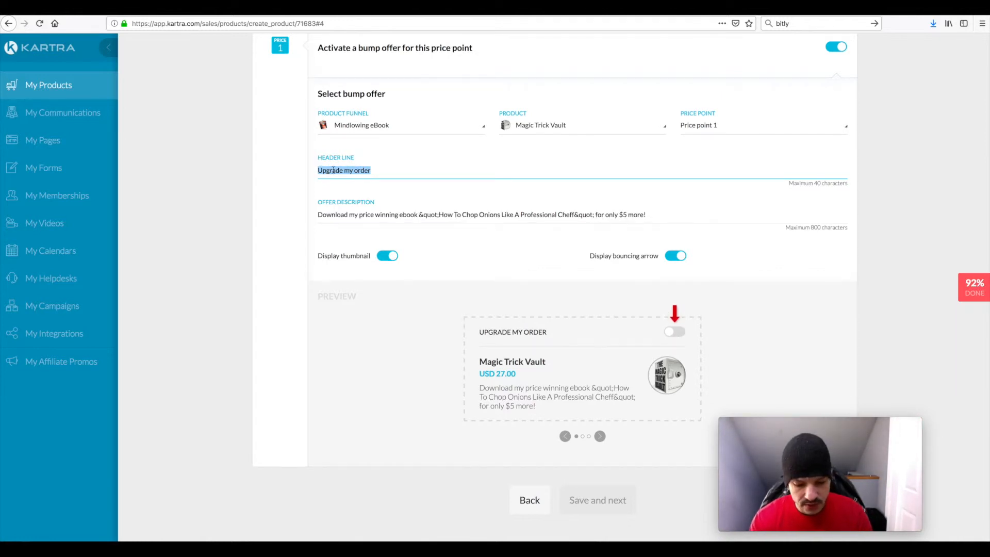
text(YES)
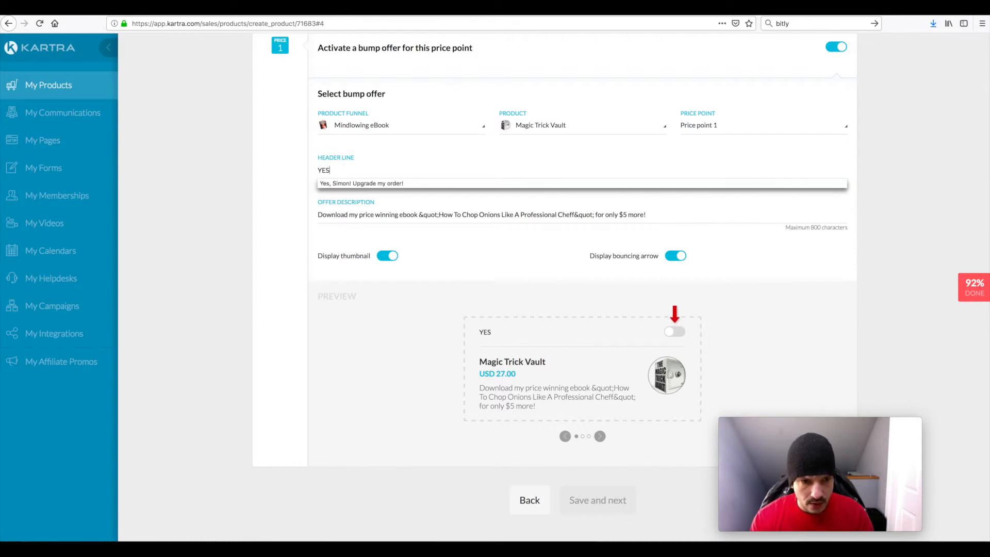
click(350, 183)
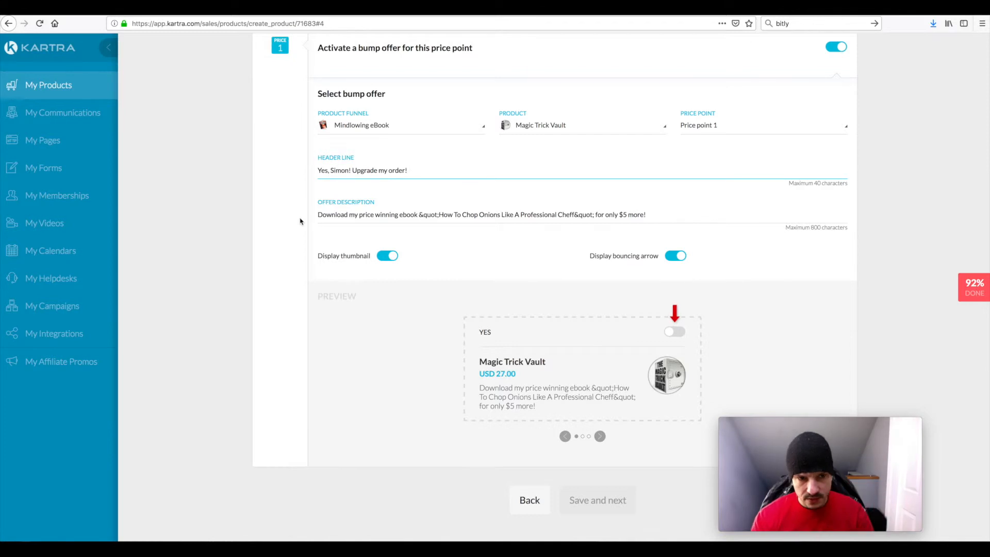
click(283, 217)
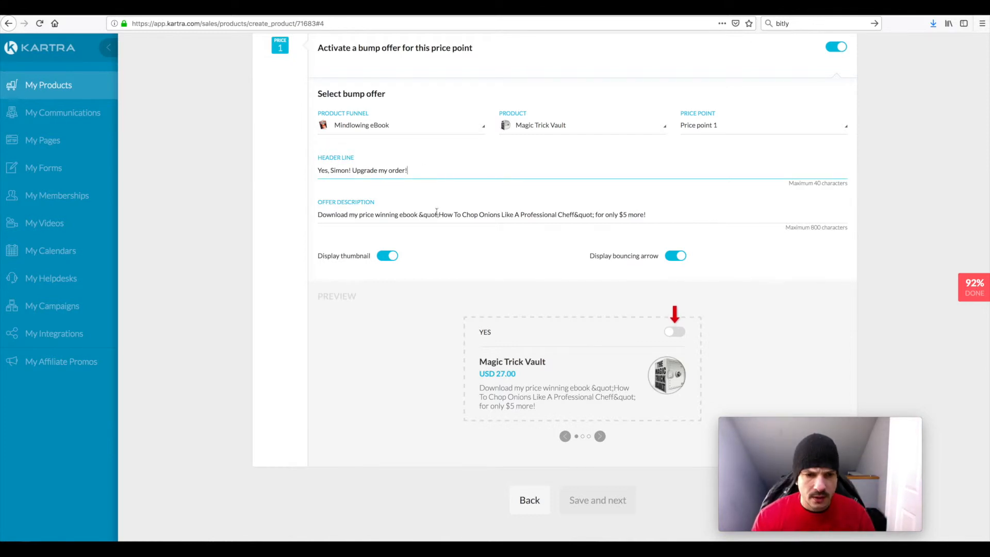
Step: Examine the bump offer description, and try the bouncing arrow and thumbnail display options off and on again
click(659, 217)
scroll(281, 239, down, 1)
drag(652, 192, 262, 182)
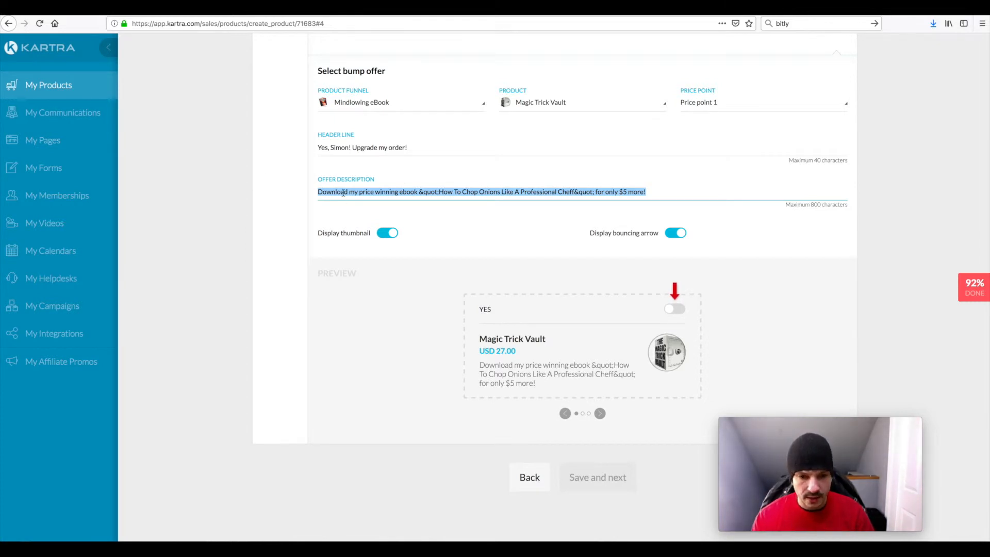
scroll(299, 233, down, 3)
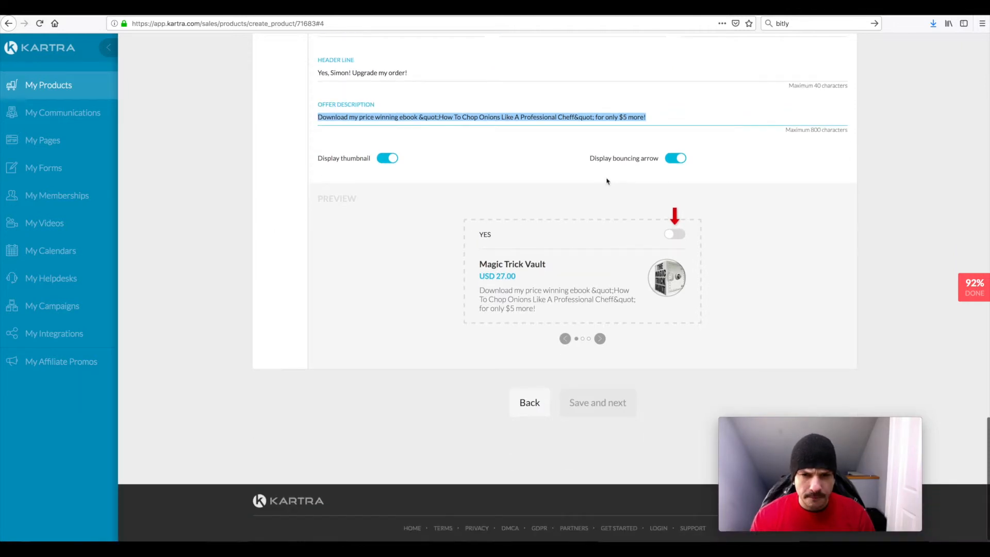
click(680, 160)
click(678, 158)
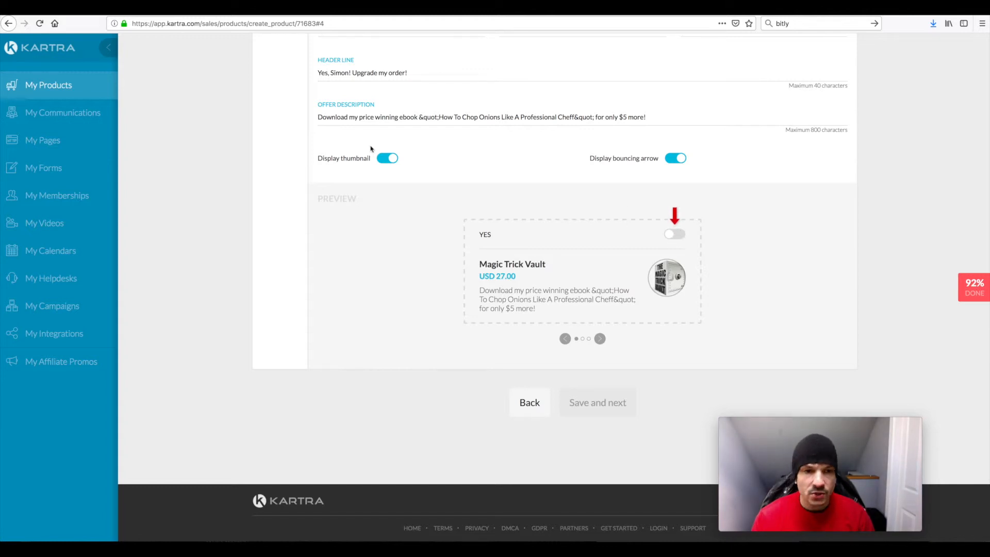
click(389, 160)
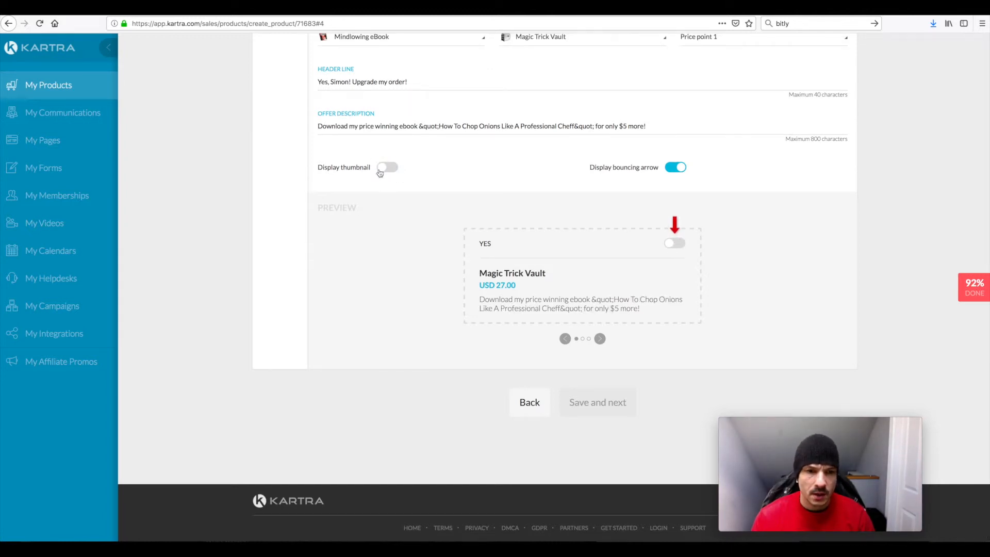
click(380, 170)
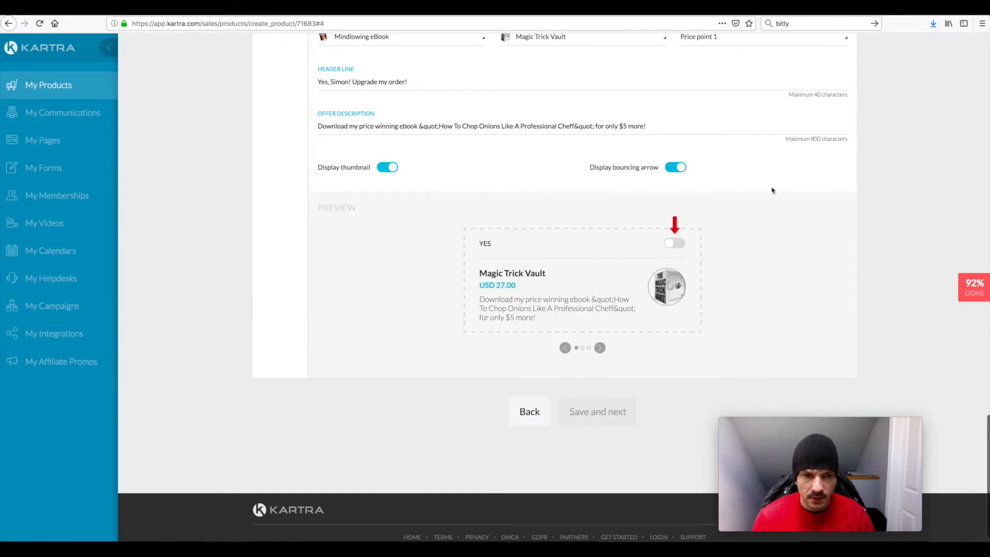
Step: Save the bump offer settings
scroll(771, 190, up, 3)
scroll(836, 173, up, 4)
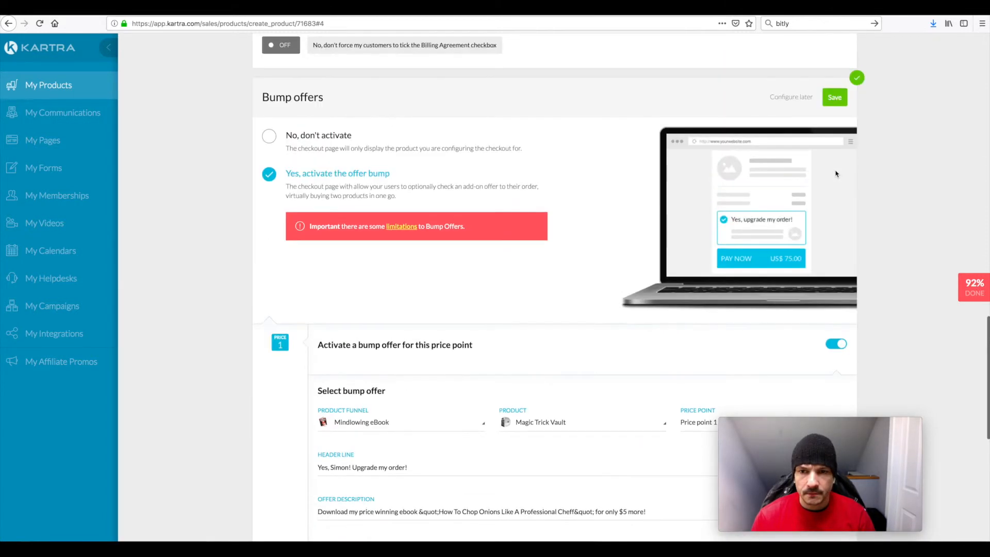
click(834, 99)
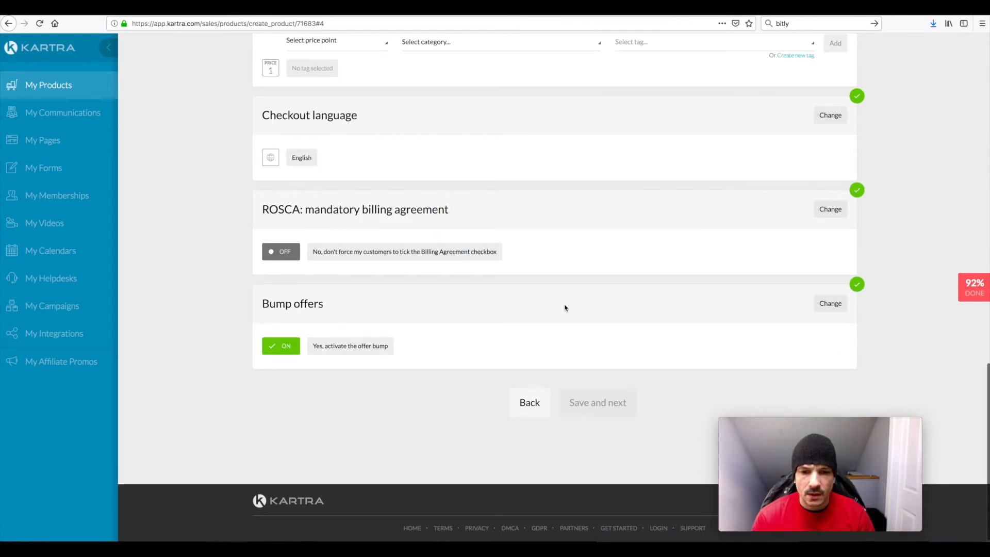
Step: Save the checkout page look and feel with the overlay pop up window option
scroll(572, 295, up, 5)
scroll(571, 293, up, 10)
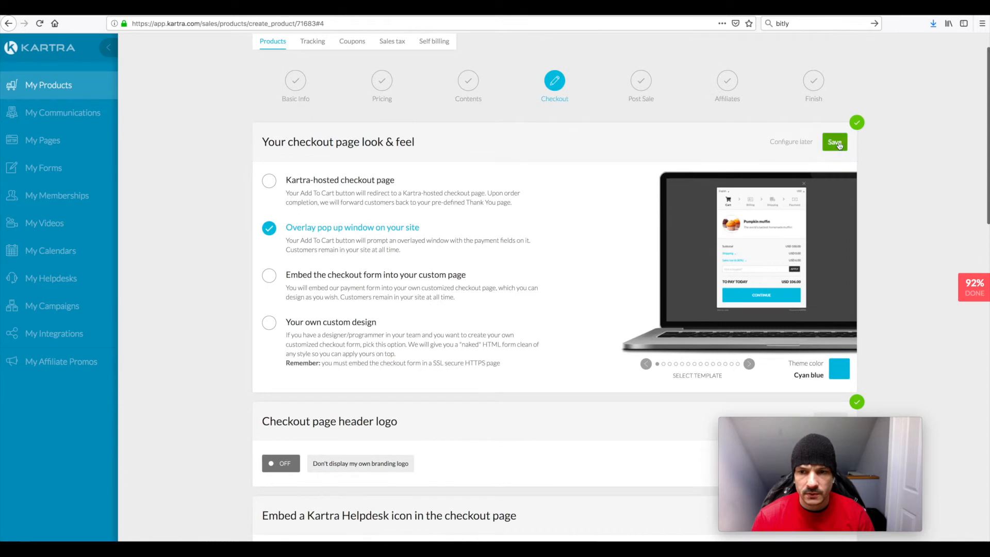
click(835, 143)
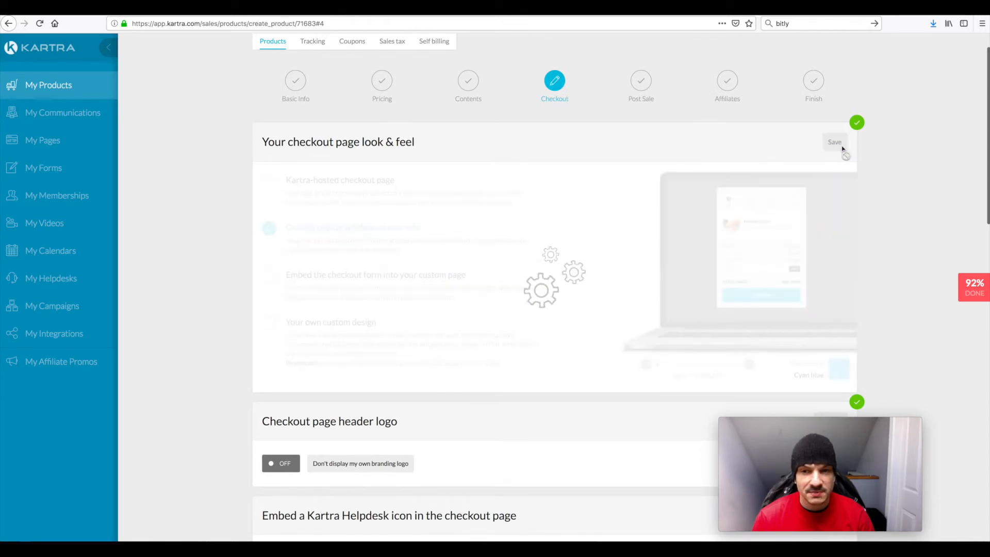
Step: Set Tag cart abandonment to Don't tag customers and save it
scroll(896, 206, down, 9)
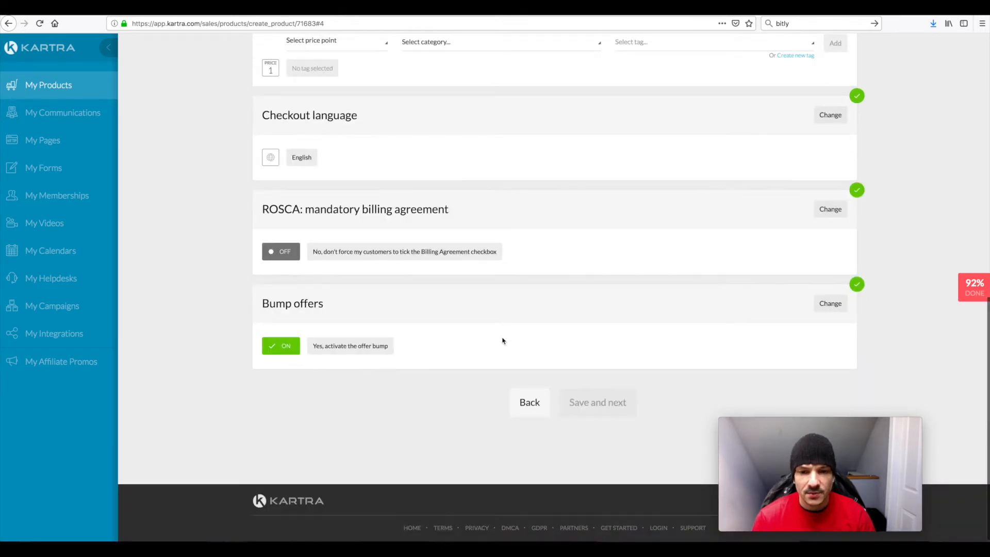
scroll(690, 263, up, 8)
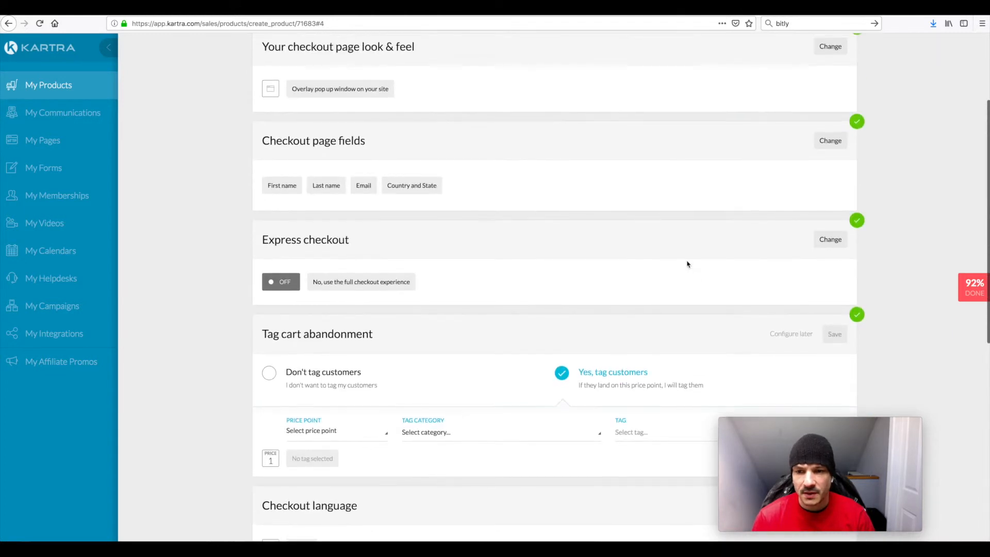
scroll(688, 264, down, 4)
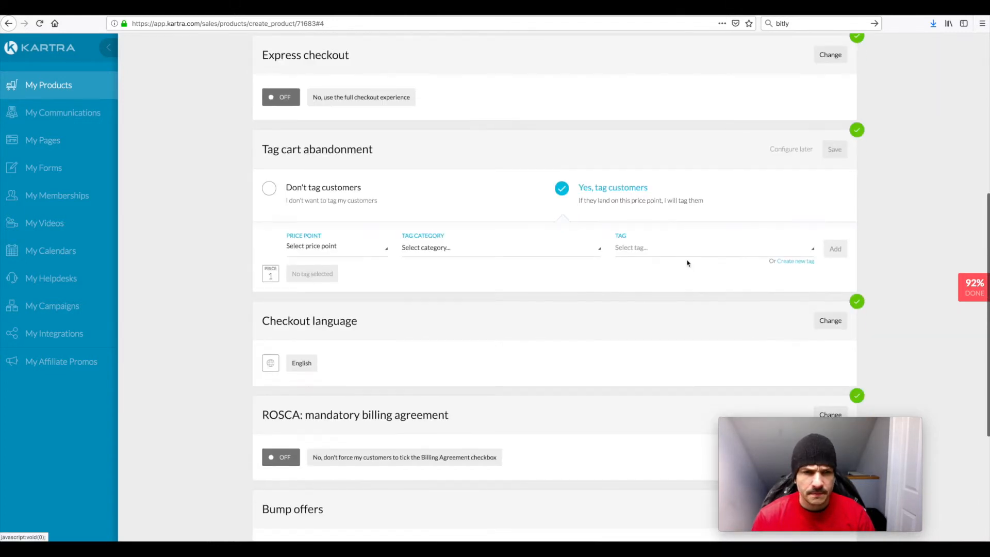
click(268, 188)
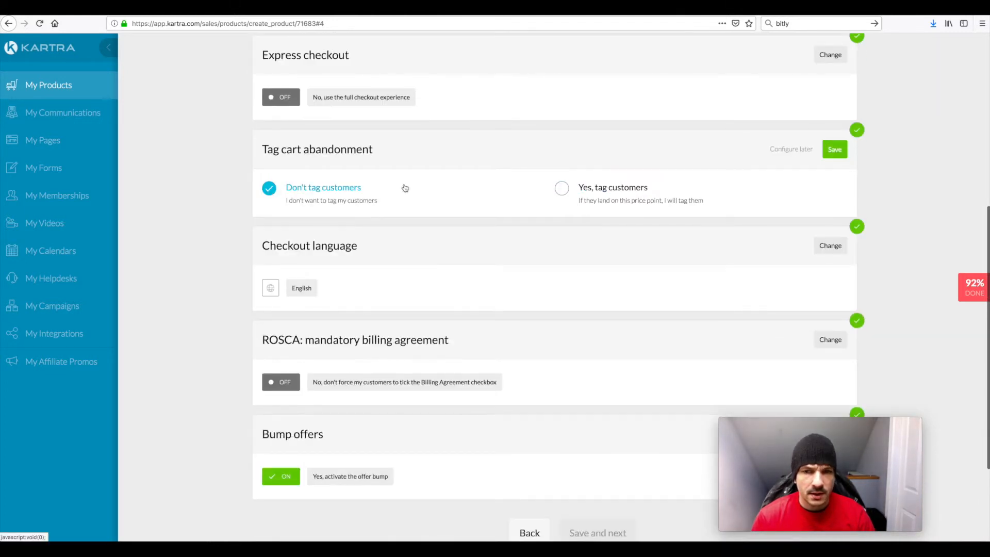
click(829, 152)
drag(267, 150, 355, 152)
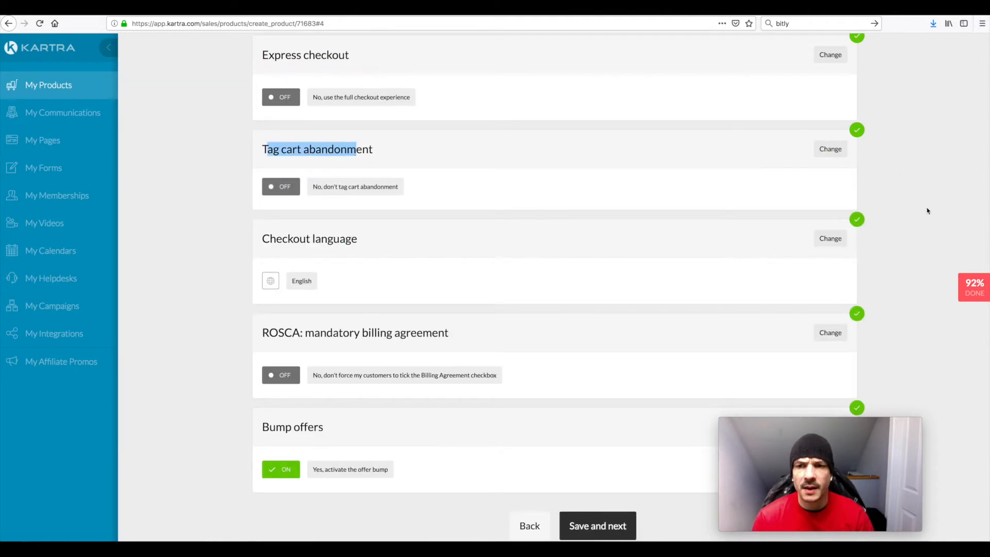
Step: Save the checkout settings and continue to the Post Sale stage
scroll(930, 184, down, 3)
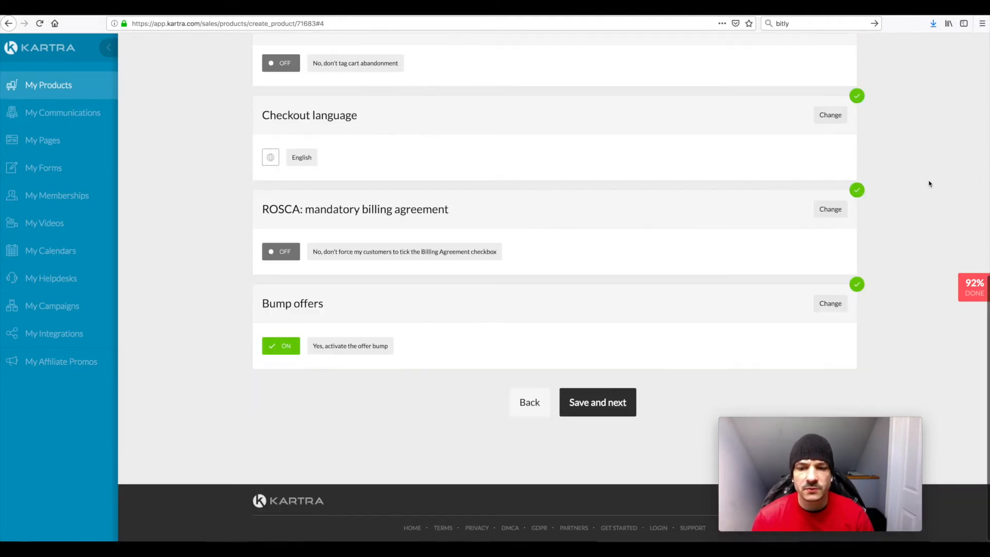
click(617, 403)
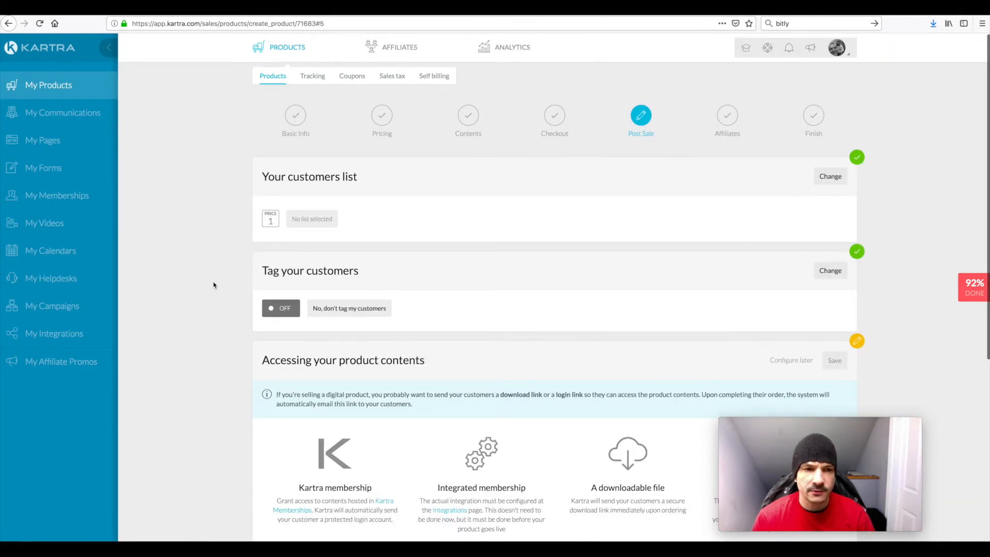
Step: Check the lists available for subscribing customers, and save the customers list setting without selecting one
scroll(215, 285, down, 1)
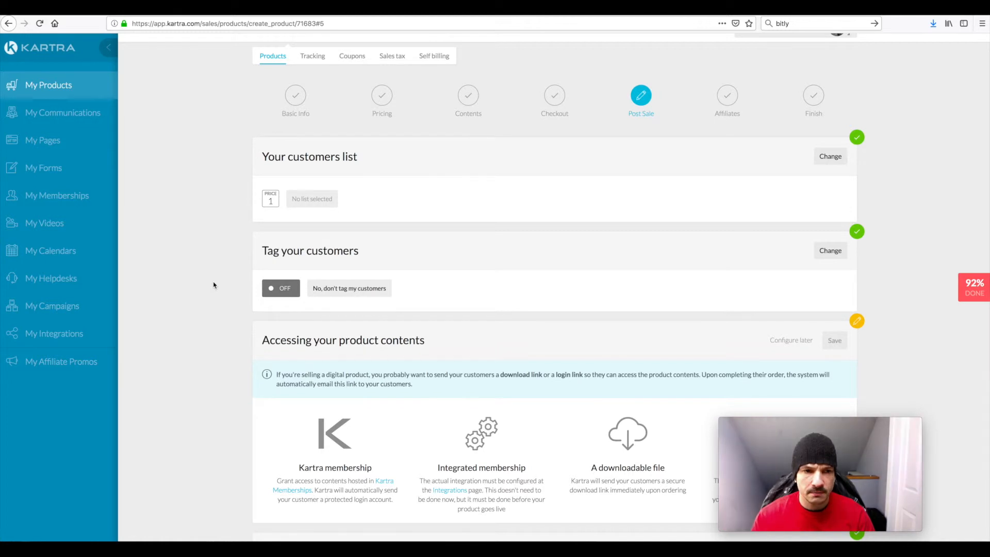
drag(267, 156, 353, 171)
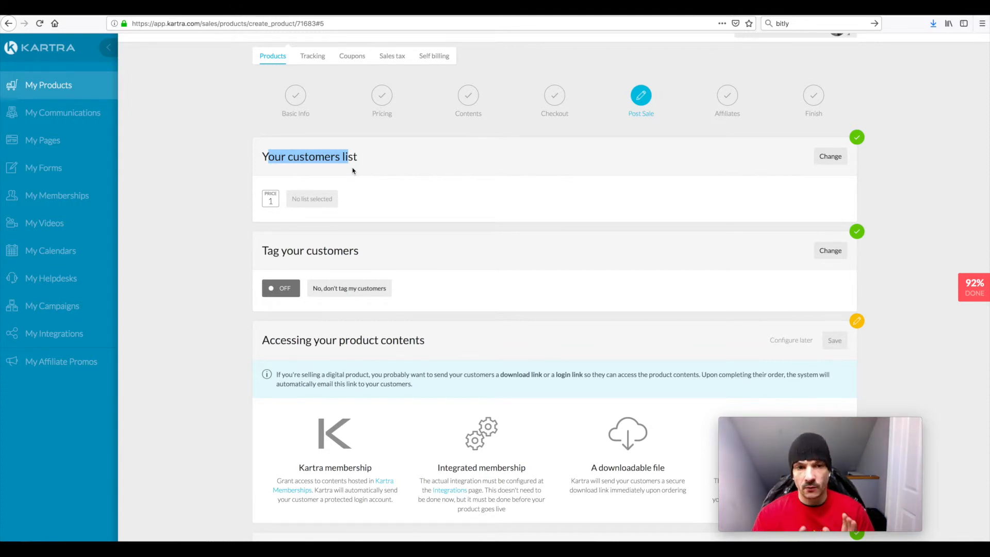
click(830, 157)
click(309, 231)
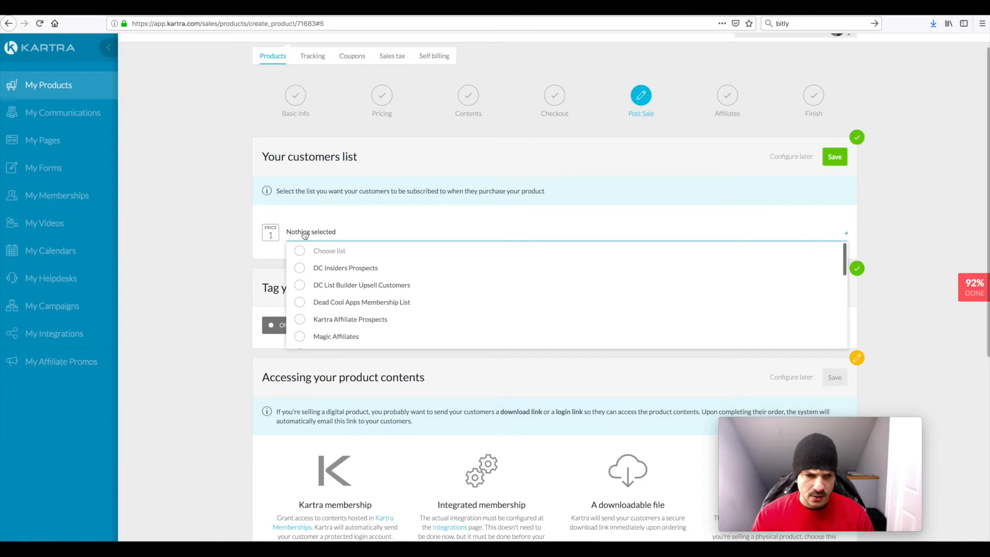
click(203, 204)
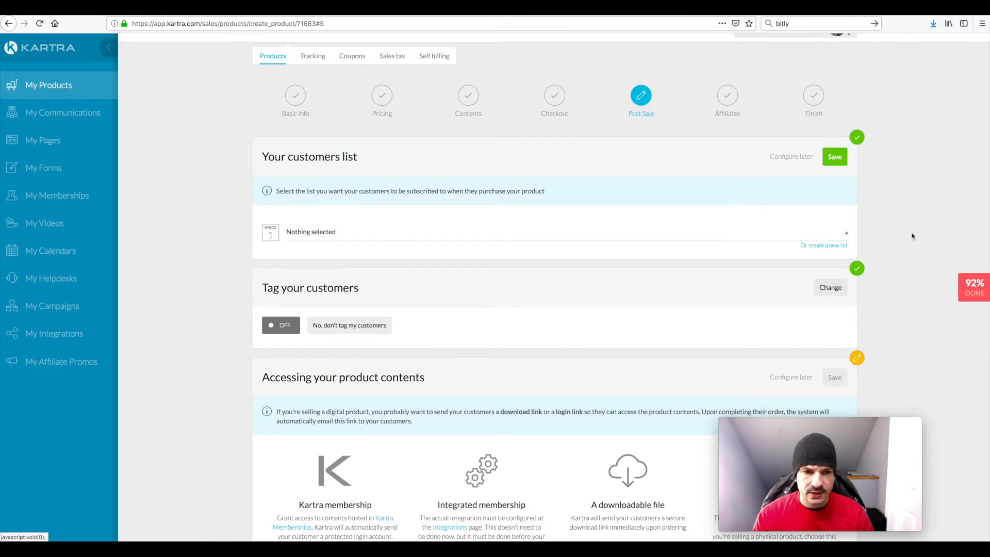
scroll(911, 235, down, 1)
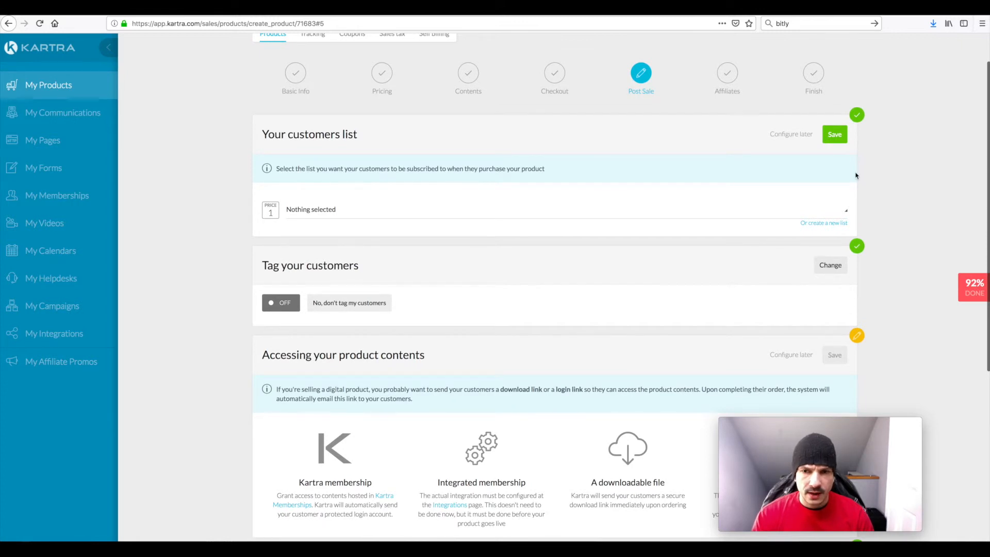
click(835, 135)
scroll(884, 163, down, 2)
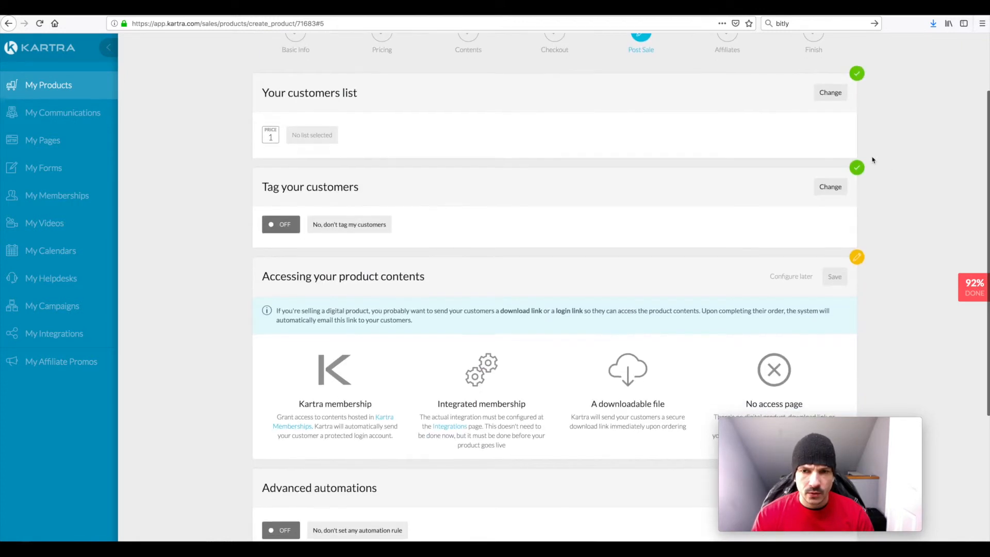
Step: Set product access to a downloadable file, using No category in particular and mind-blowing-magic-collection.pdf
drag(265, 188, 351, 188)
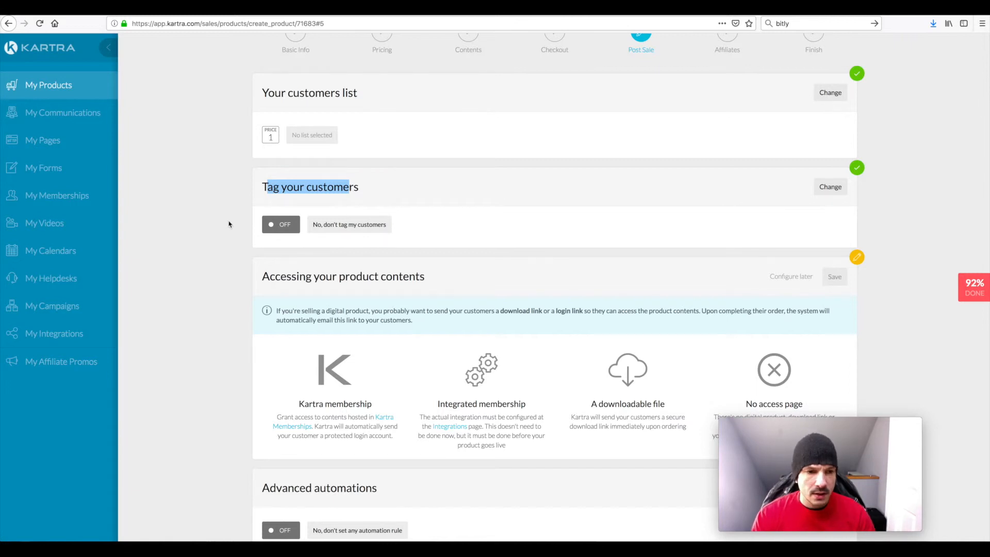
scroll(229, 223, down, 2)
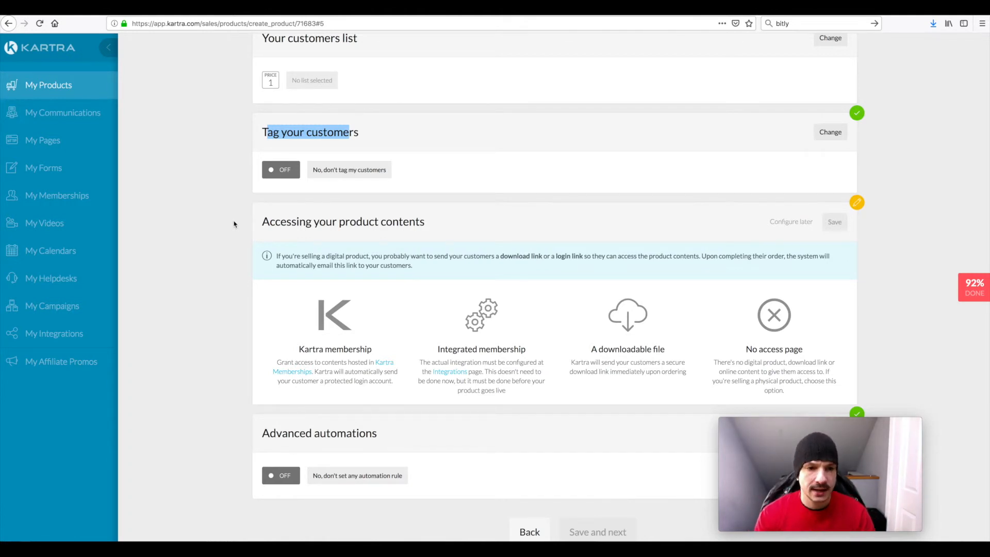
scroll(236, 225, down, 2)
scroll(237, 225, up, 1)
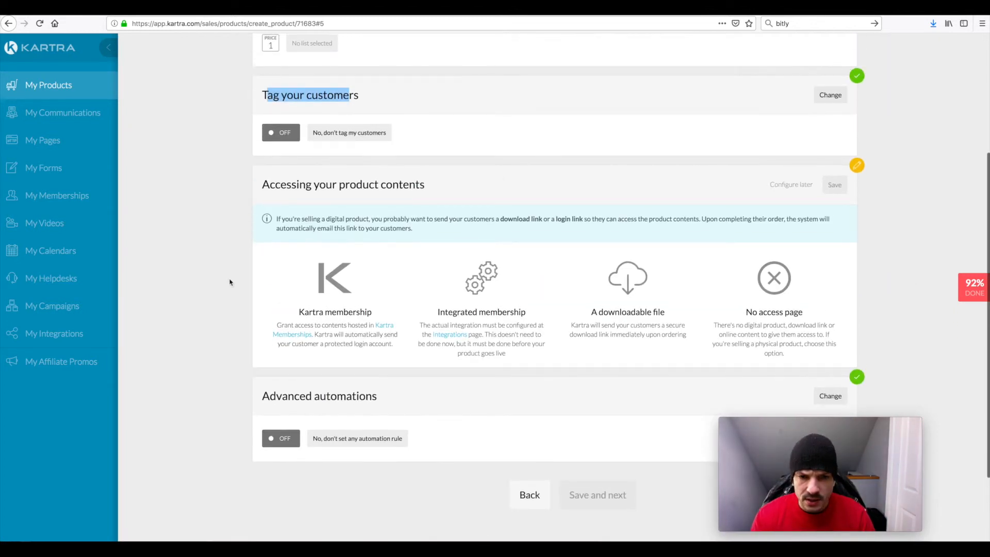
scroll(194, 220, down, 3)
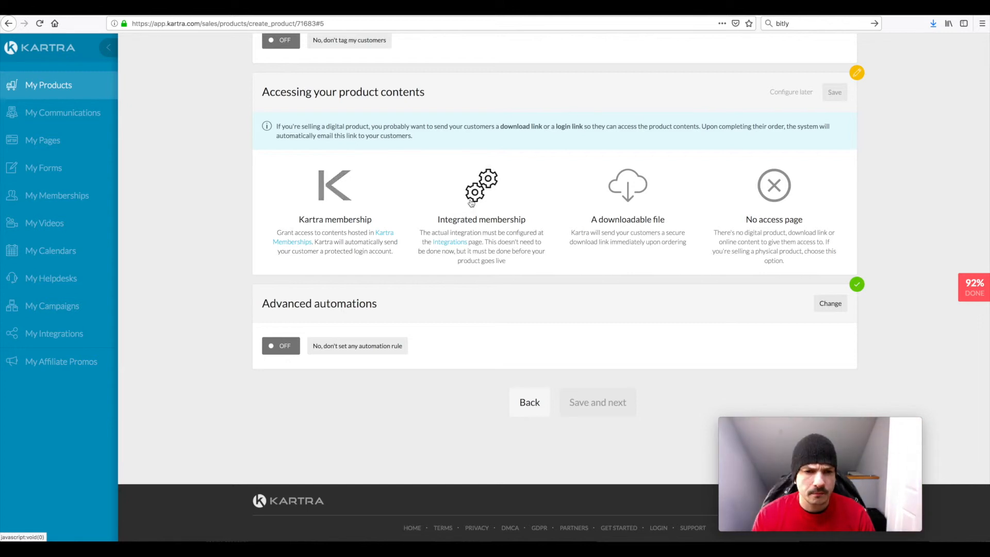
click(628, 193)
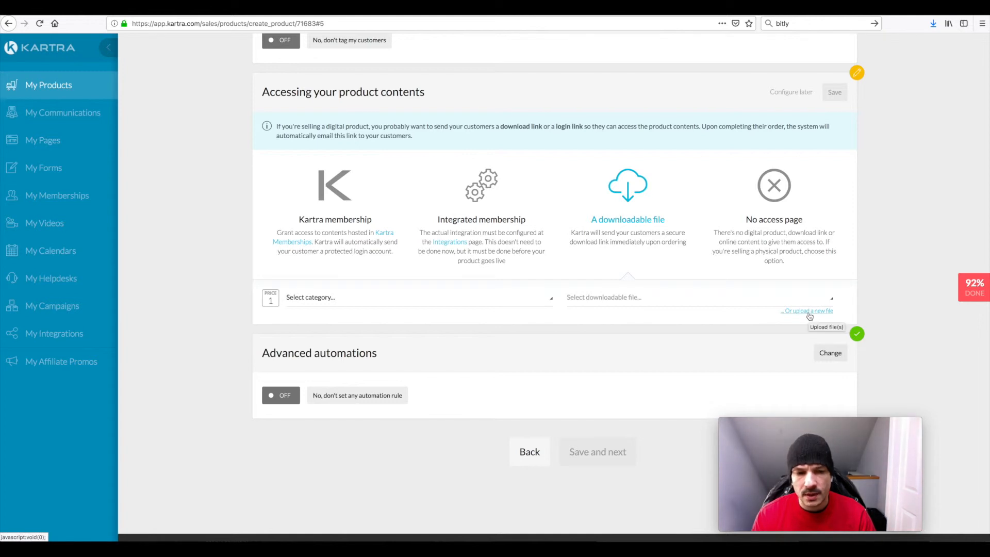
click(304, 299)
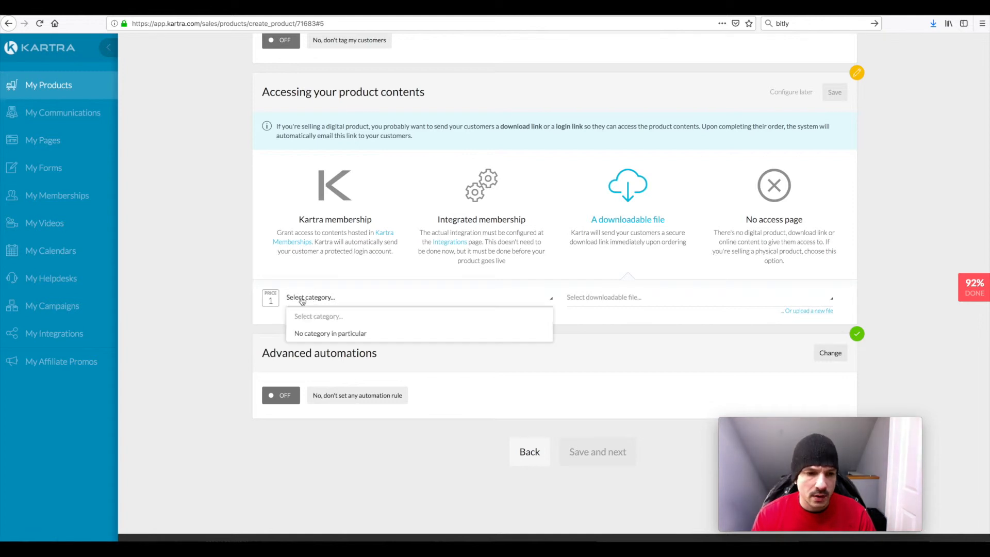
click(310, 334)
click(584, 304)
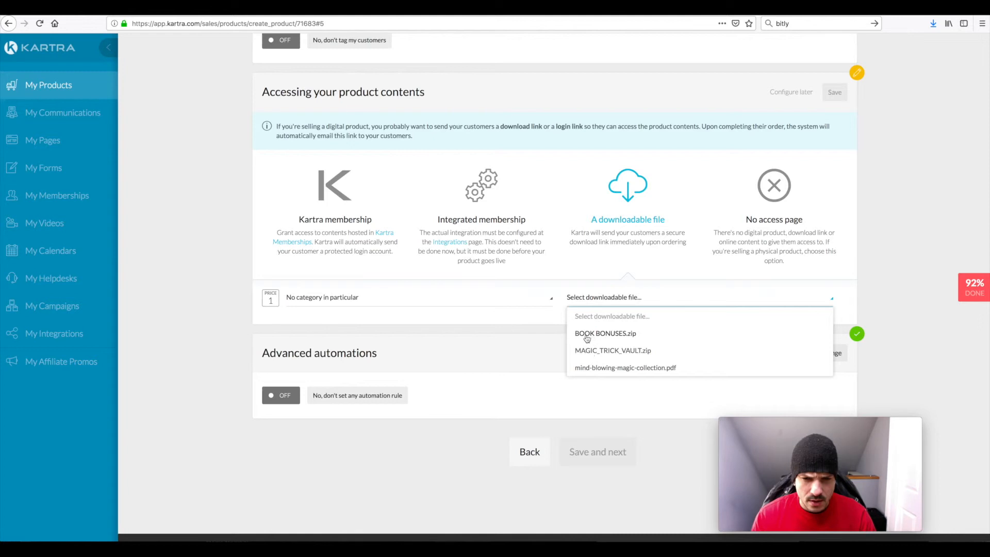
click(595, 370)
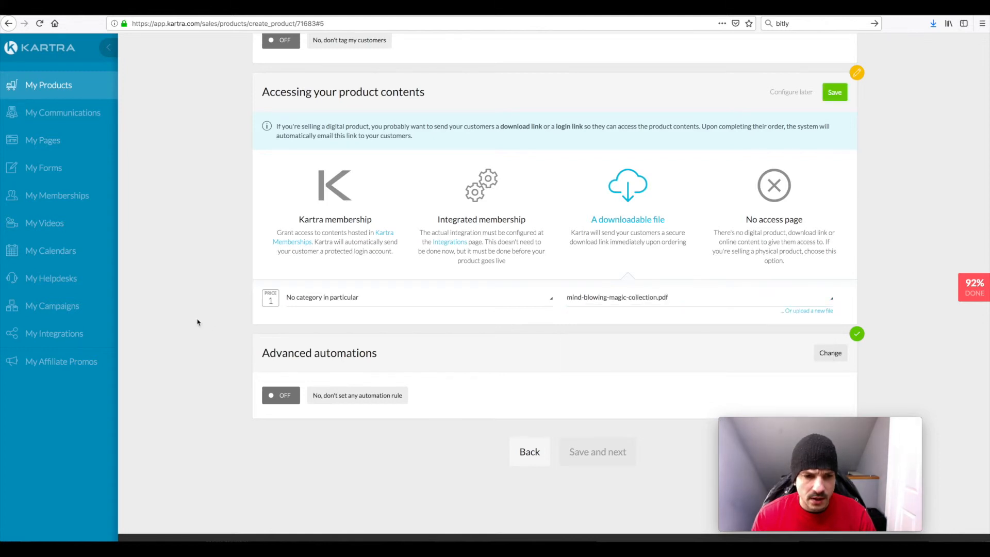
Step: Open the advanced automations setting and save it without adding an automation
scroll(197, 323, down, 2)
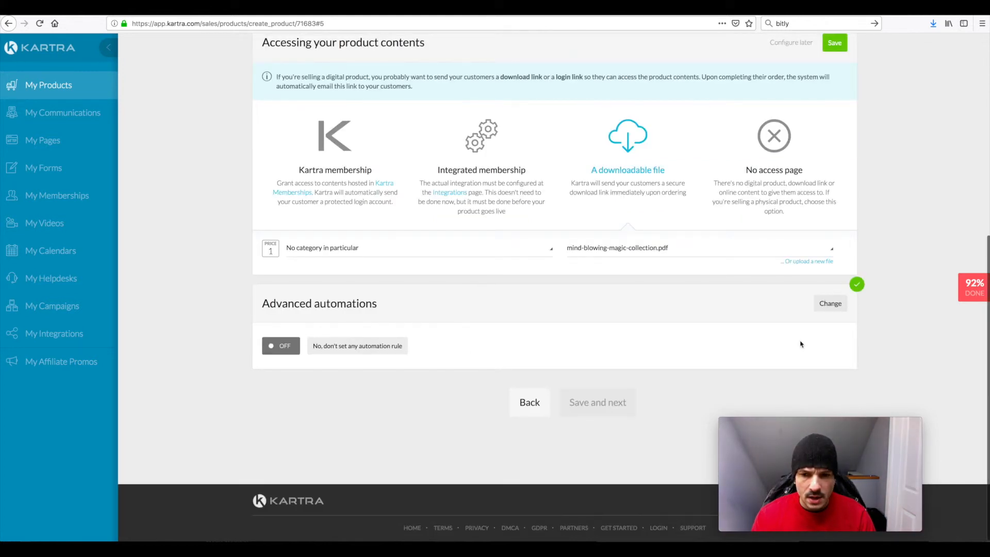
click(826, 307)
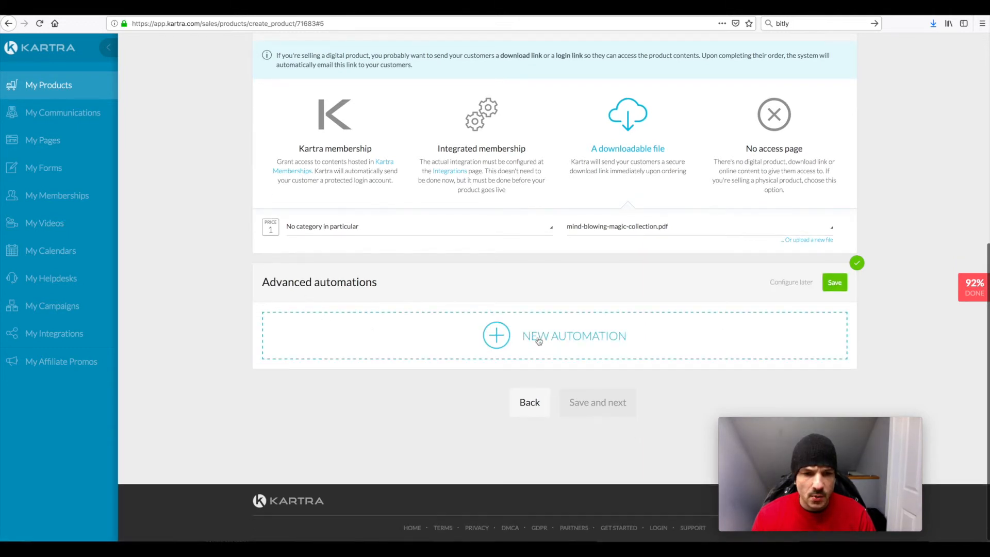
click(834, 282)
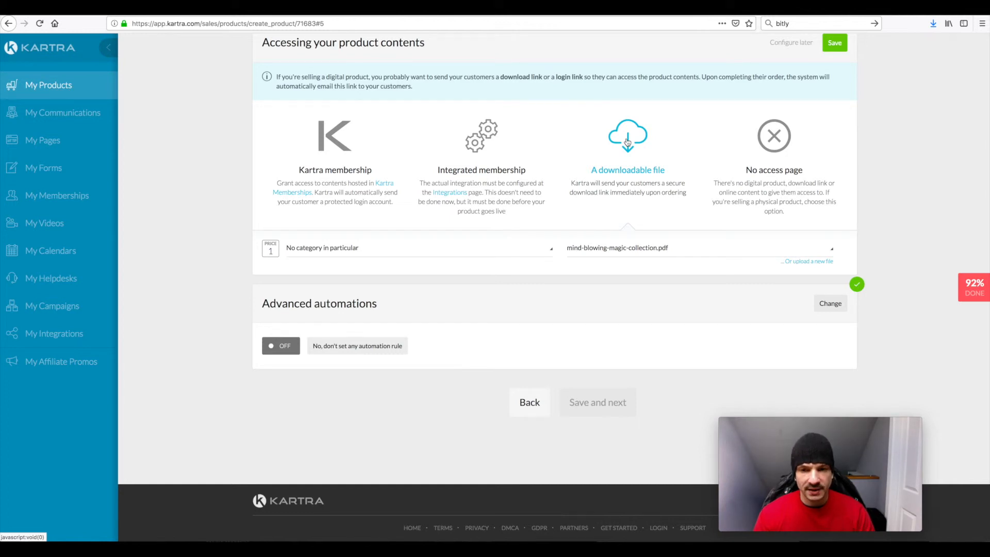
Step: Save the product contents access settings and continue to the Affiliates stage
scroll(773, 137, up, 2)
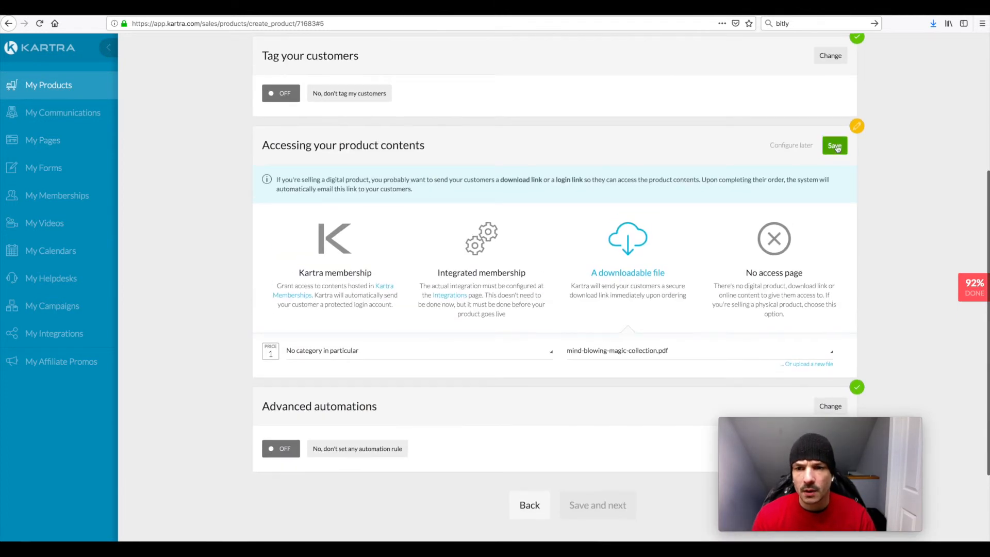
click(835, 146)
scroll(900, 211, down, 2)
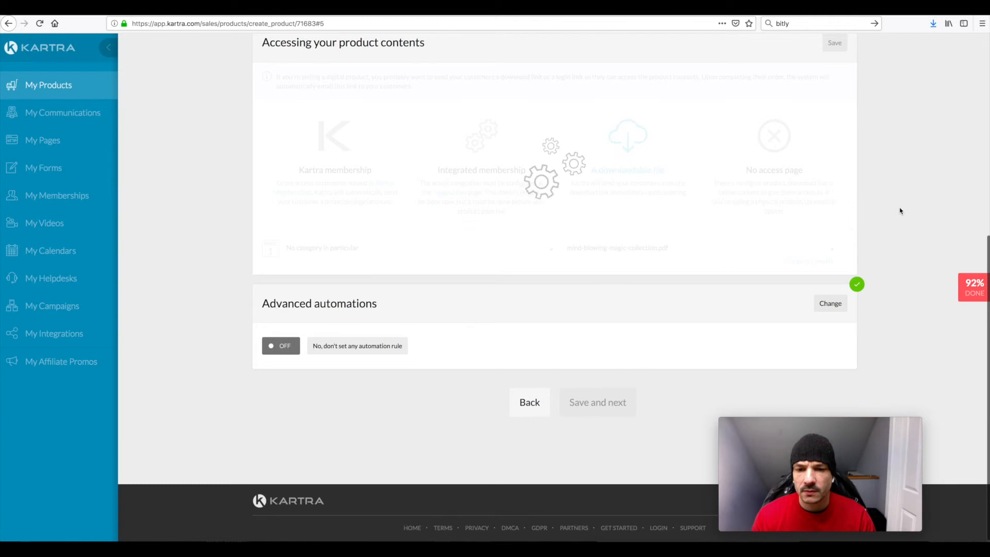
click(600, 407)
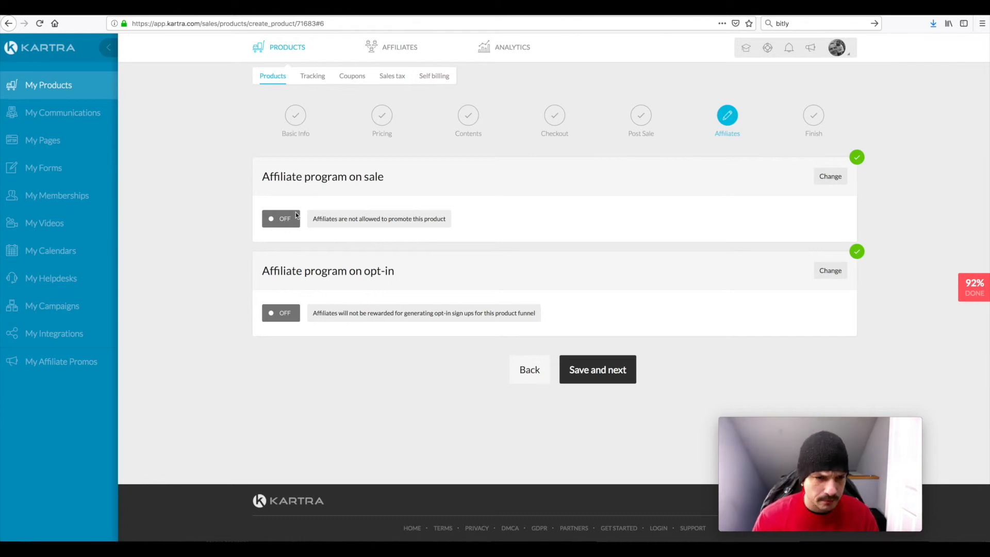
Step: Activate the affiliate program on sale with a 50% sales commission for standard affiliates, and save it
click(831, 177)
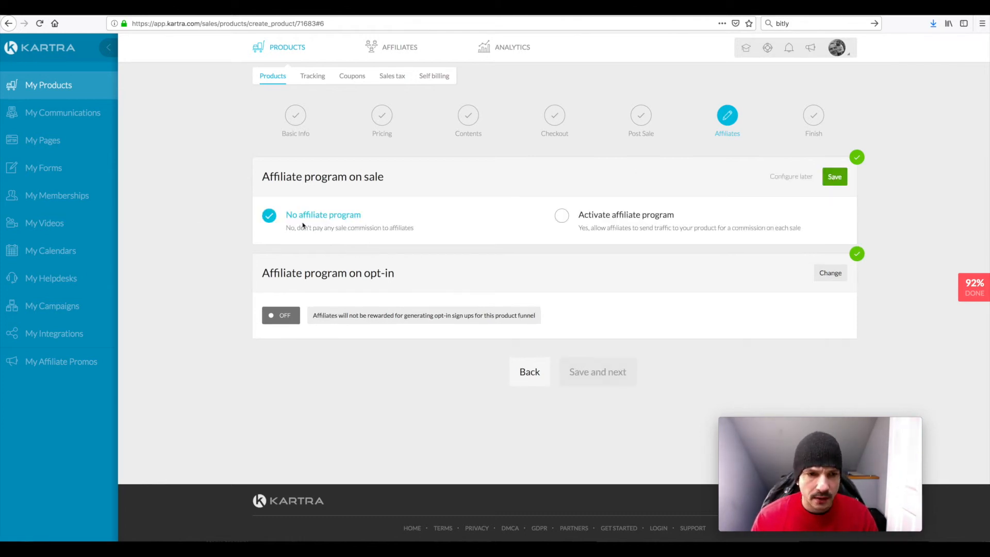
click(562, 216)
scroll(200, 302, down, 3)
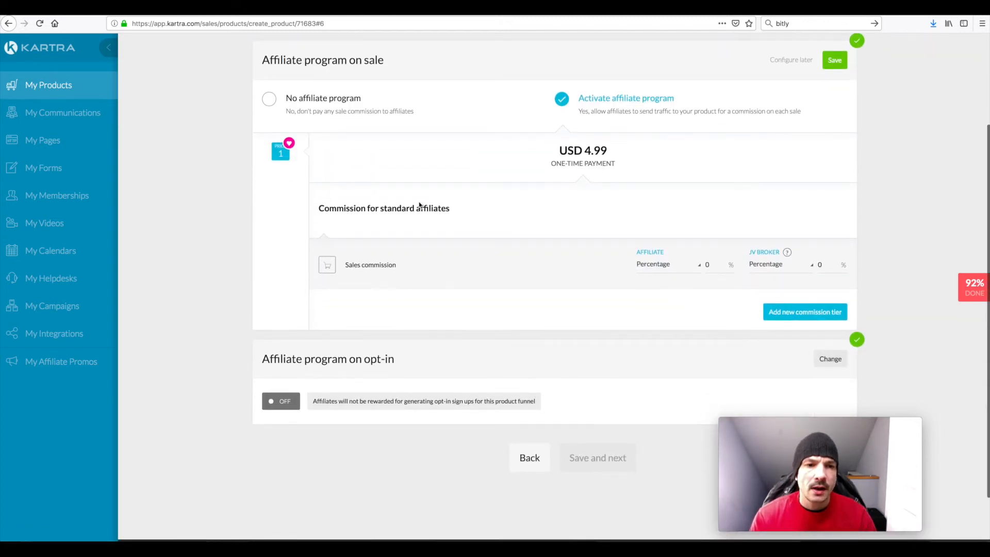
double_click(709, 264)
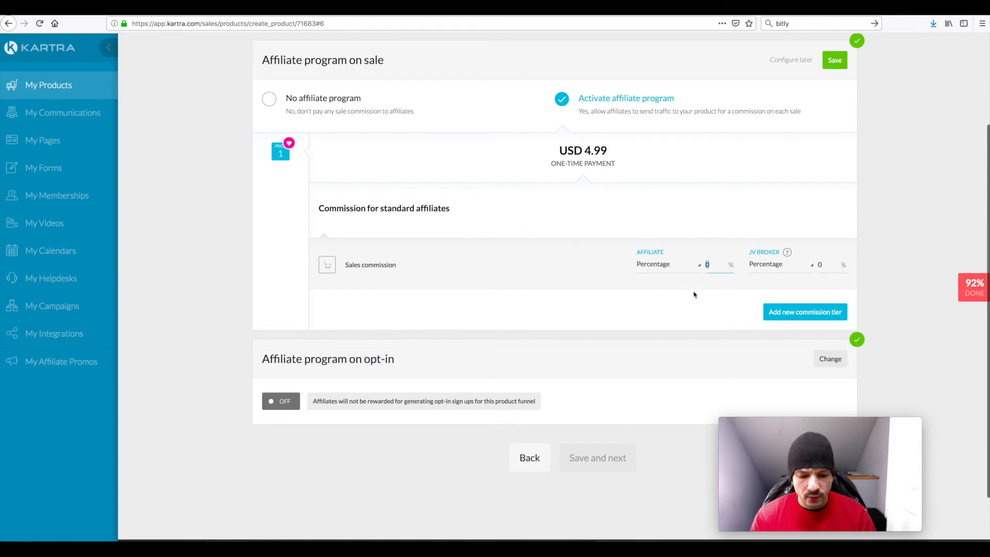
text(50)
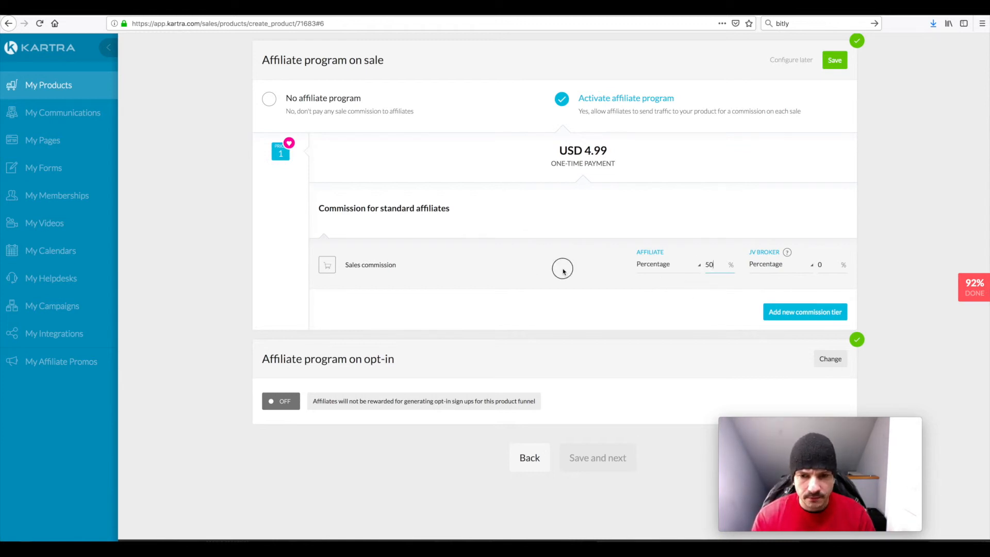
mouse_move(763, 256)
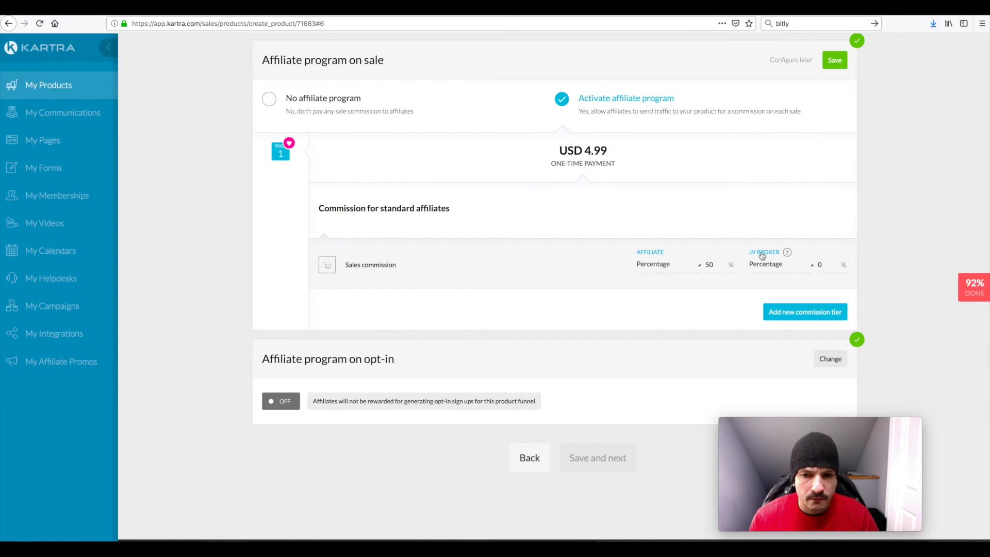
double_click(816, 264)
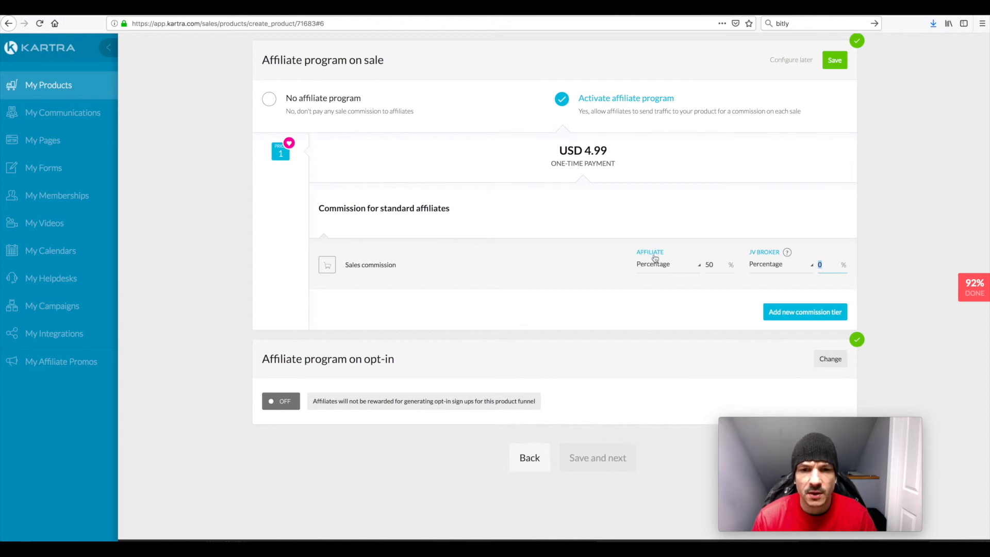
click(710, 265)
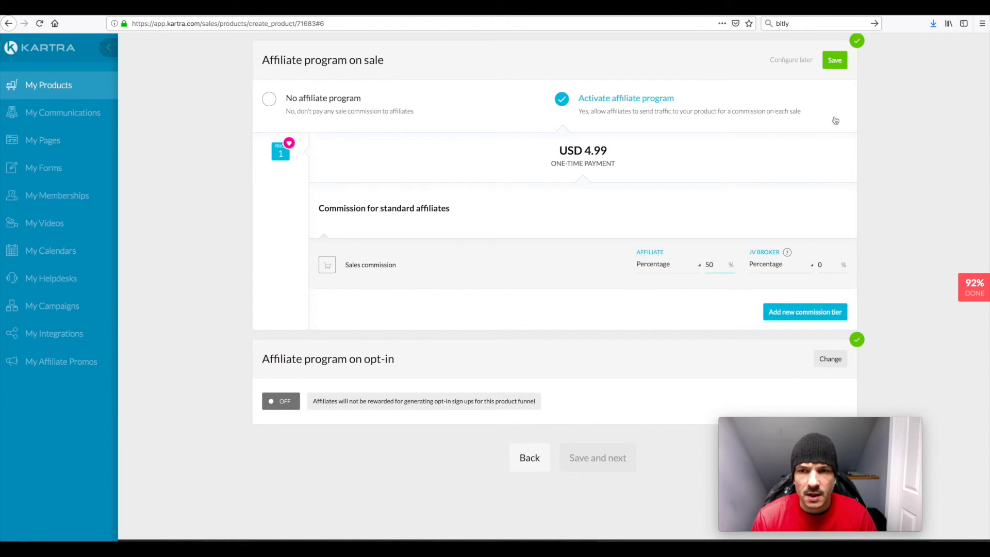
click(835, 60)
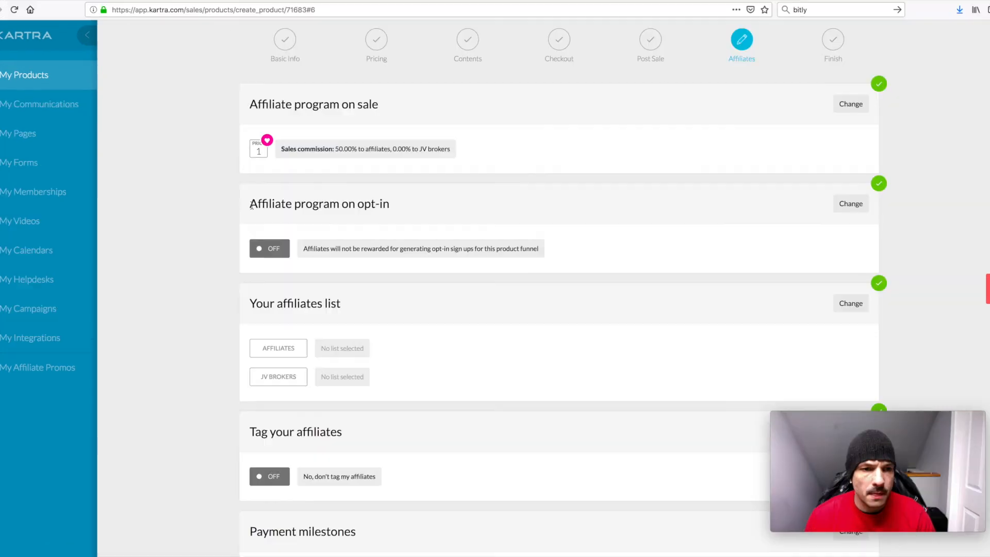
Step: Examine the remaining affiliate settings, from the opt-in program and affiliates list to tagging, payment milestones, landing pages and sign up page
drag(269, 207, 464, 254)
scroll(491, 221, down, 2)
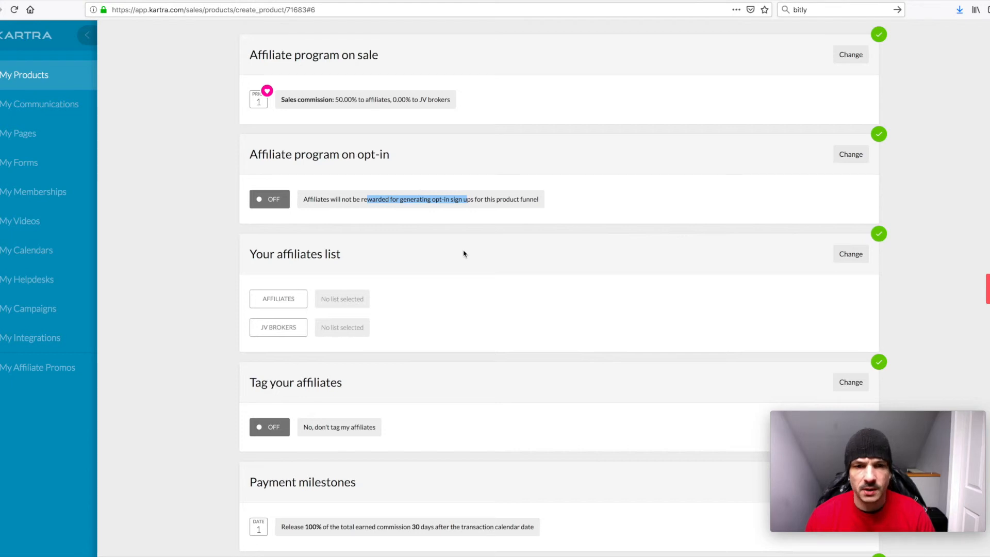
click(208, 241)
scroll(209, 304, down, 3)
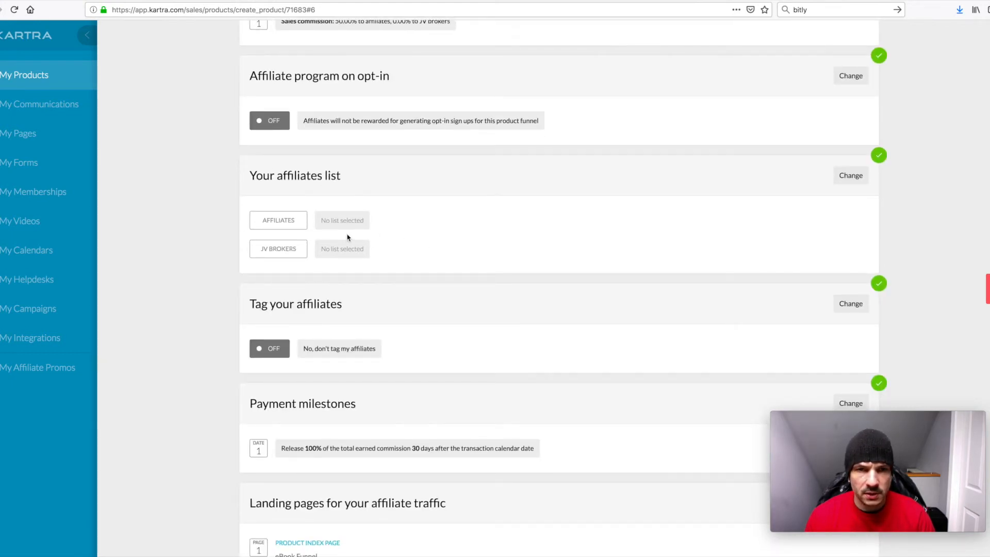
scroll(201, 244, down, 2)
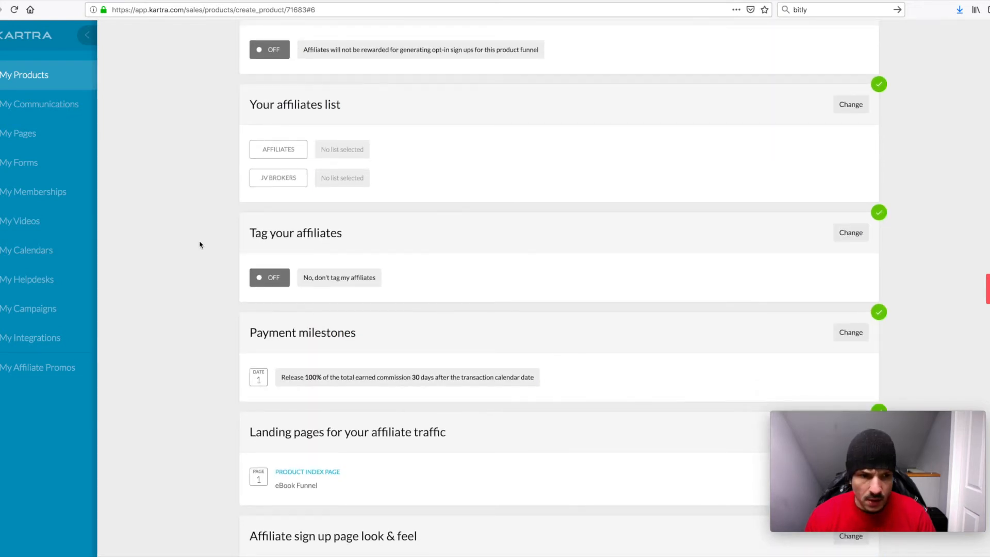
scroll(211, 269, down, 2)
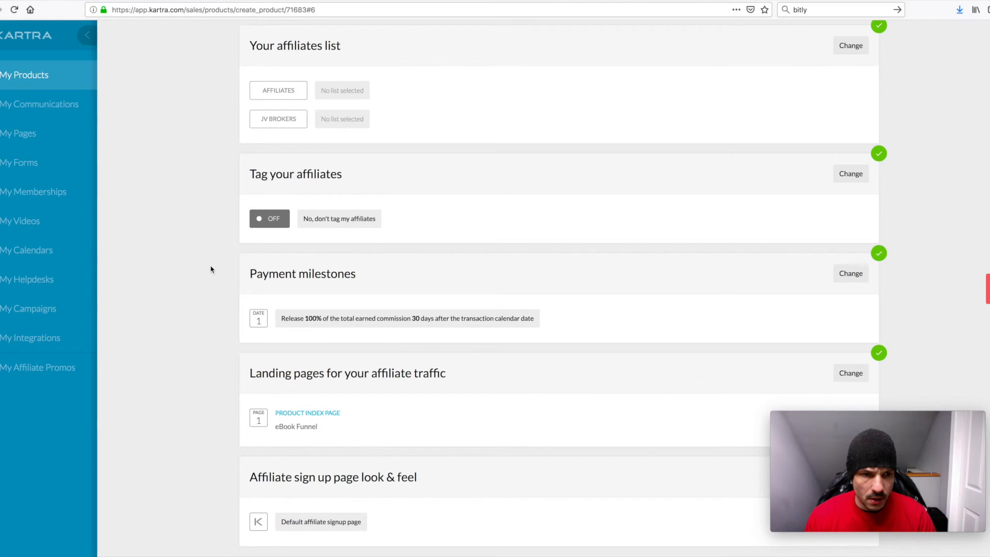
drag(303, 174, 347, 187)
scroll(245, 269, down, 3)
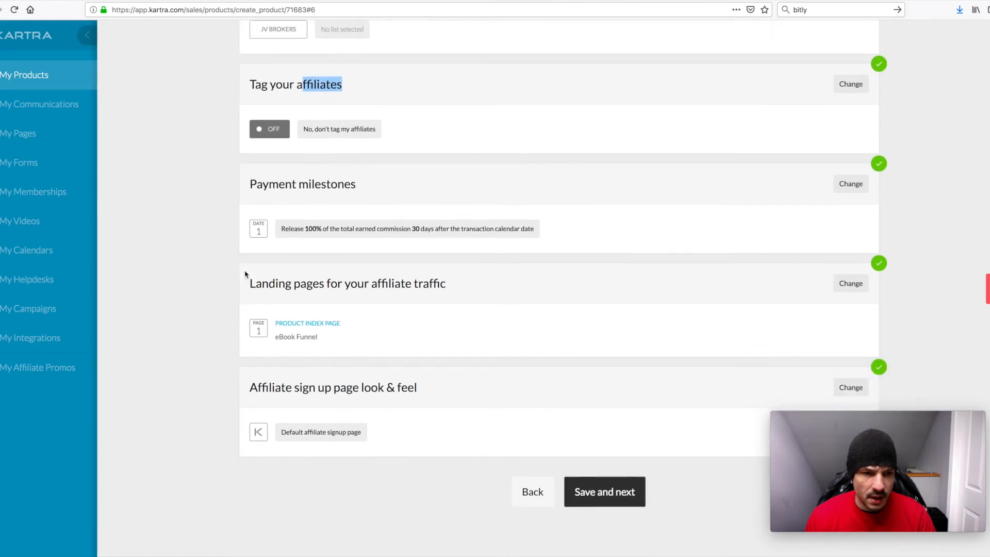
Step: Check the payment milestones, and open the landing pages for affiliate traffic and save them with eBook Funnel as the product index page
click(915, 202)
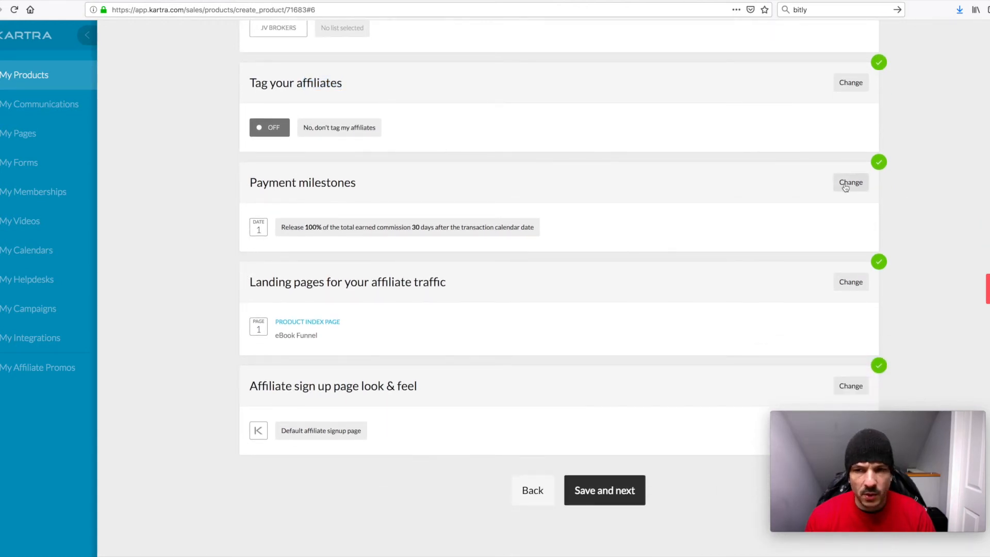
double_click(313, 228)
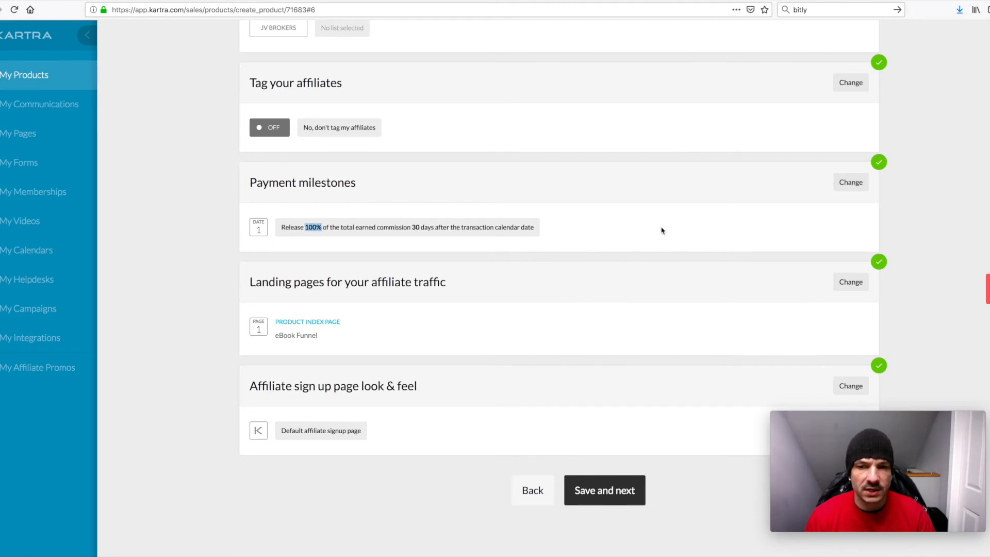
scroll(431, 304, down, 2)
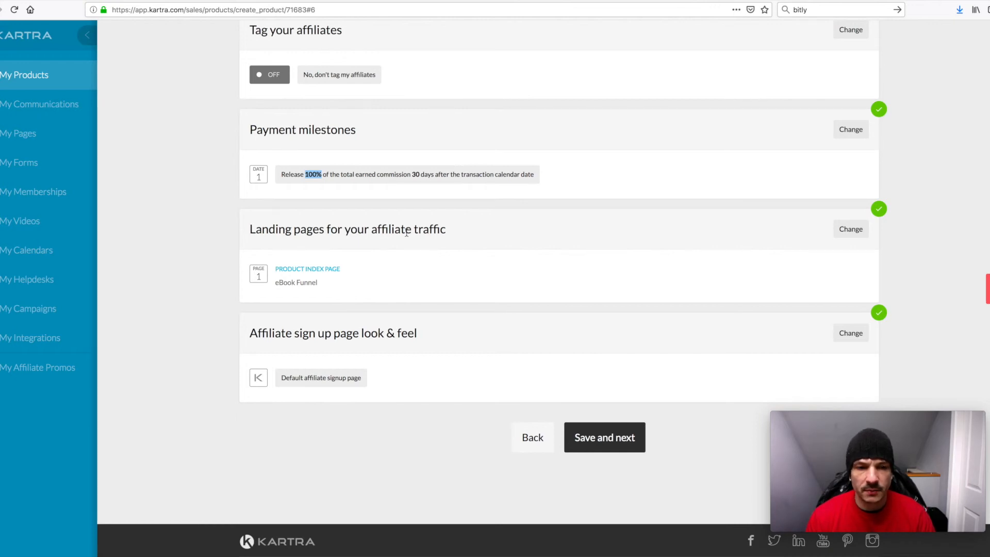
scroll(237, 304, down, 1)
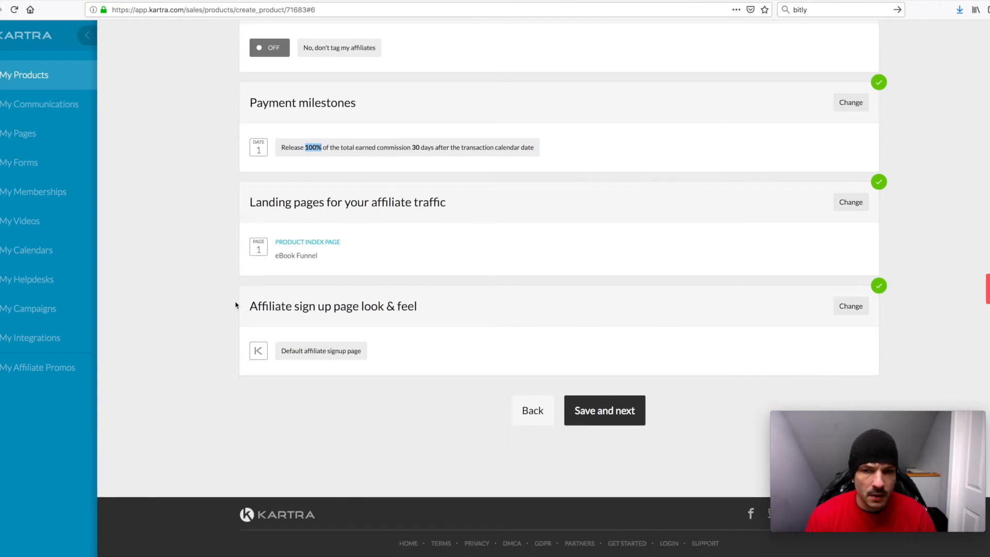
click(852, 202)
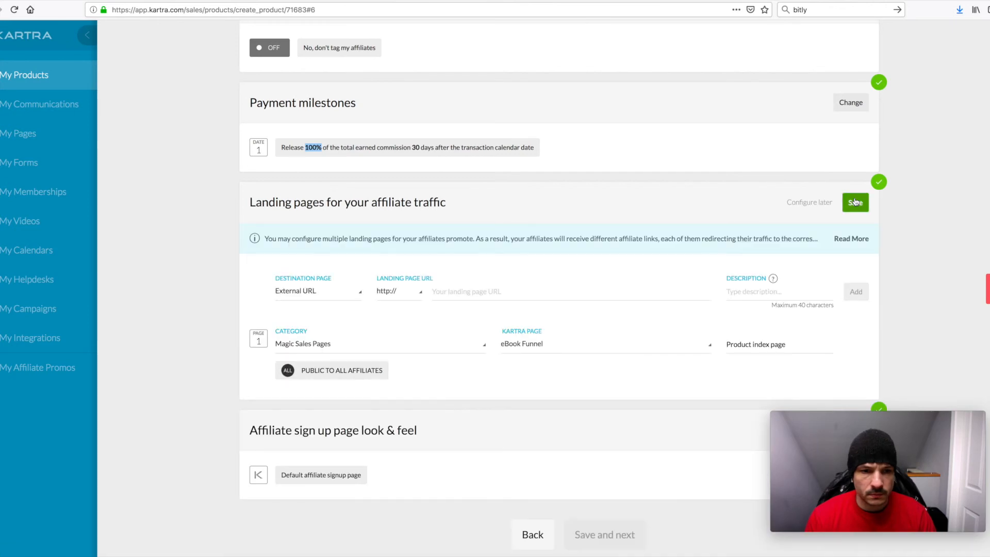
click(854, 202)
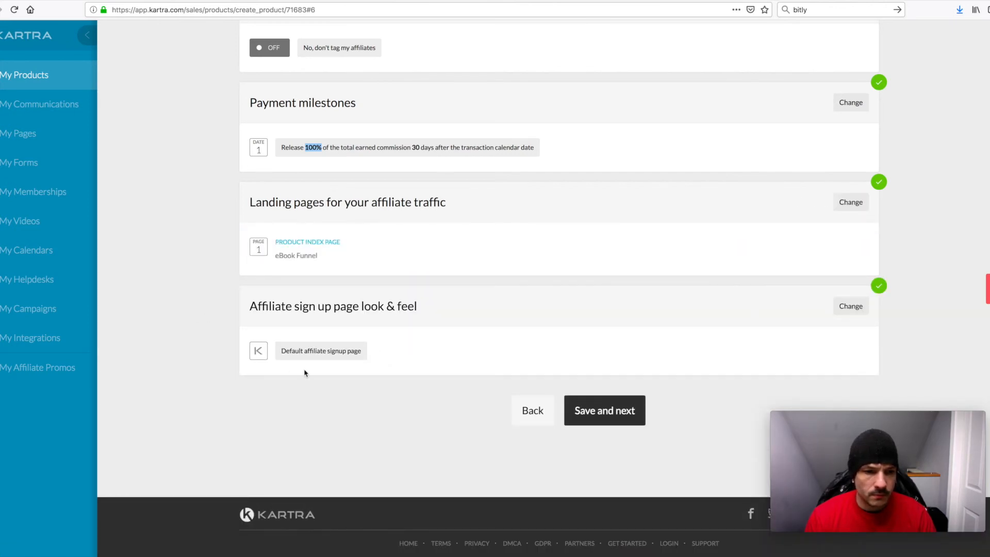
Step: Save the Affiliates stage to finish configuring the product, and highlight the tracking code for the main landing page
drag(268, 306, 378, 307)
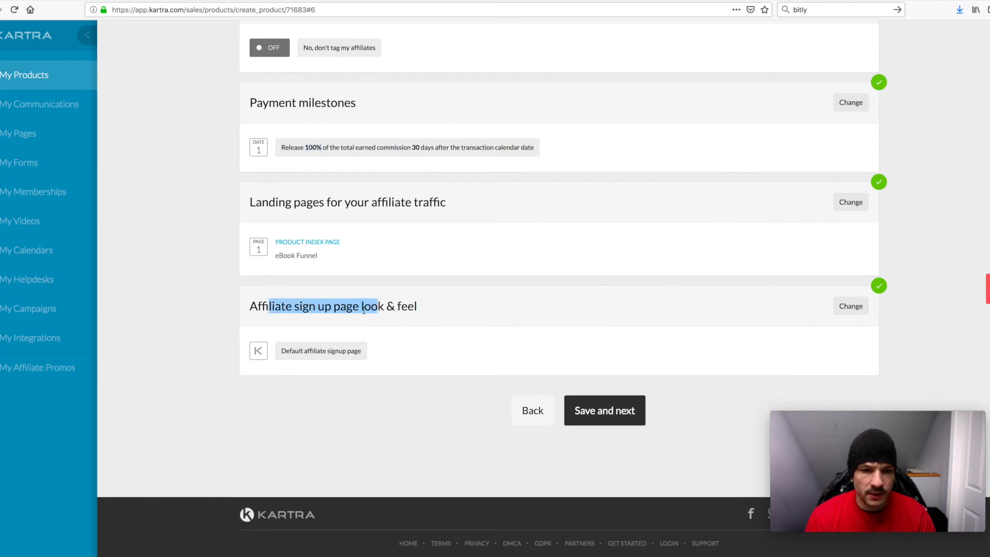
click(632, 415)
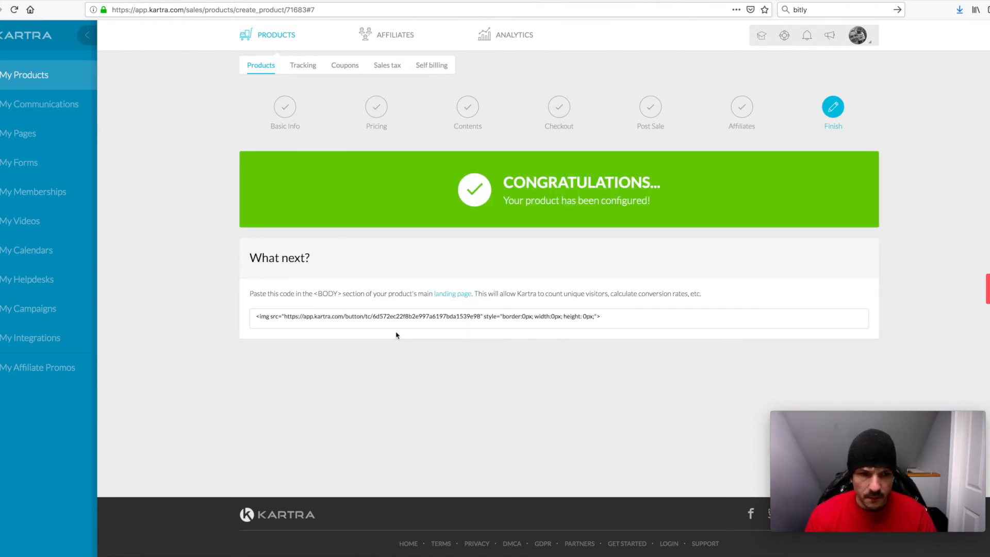
drag(603, 317, 243, 317)
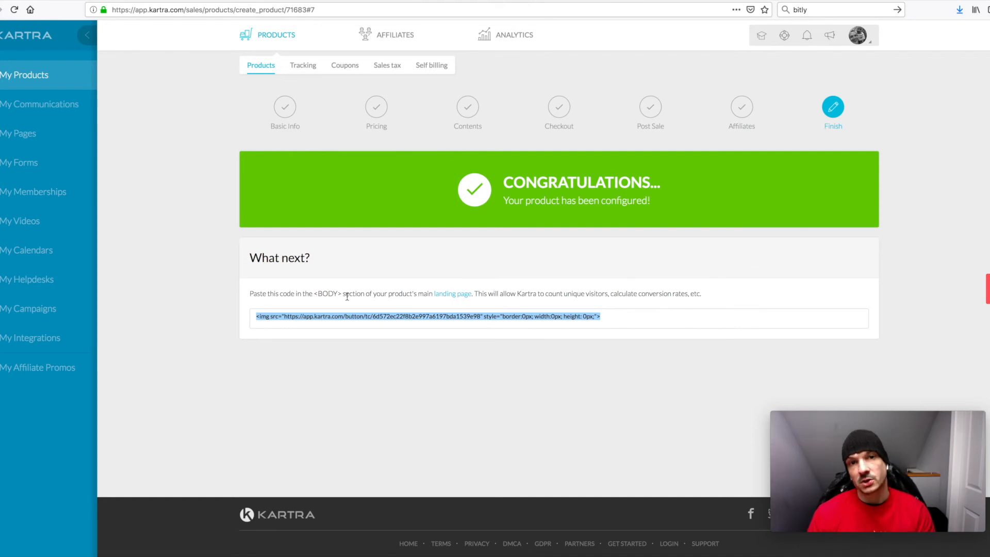
click(477, 410)
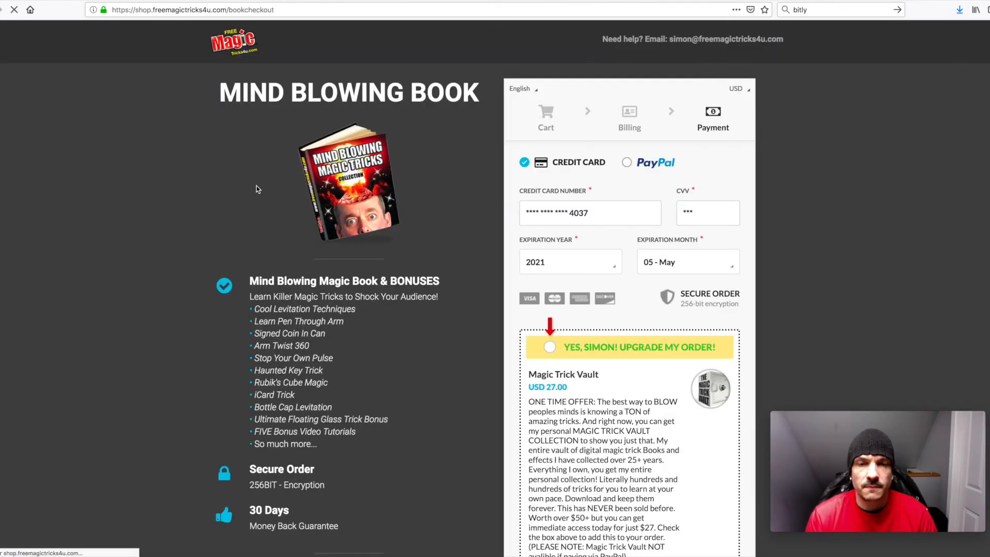
Step: Go from the book checkout page to the freemagictricks4u.com home page, open the magic book sales page and look through it
click(0, 9)
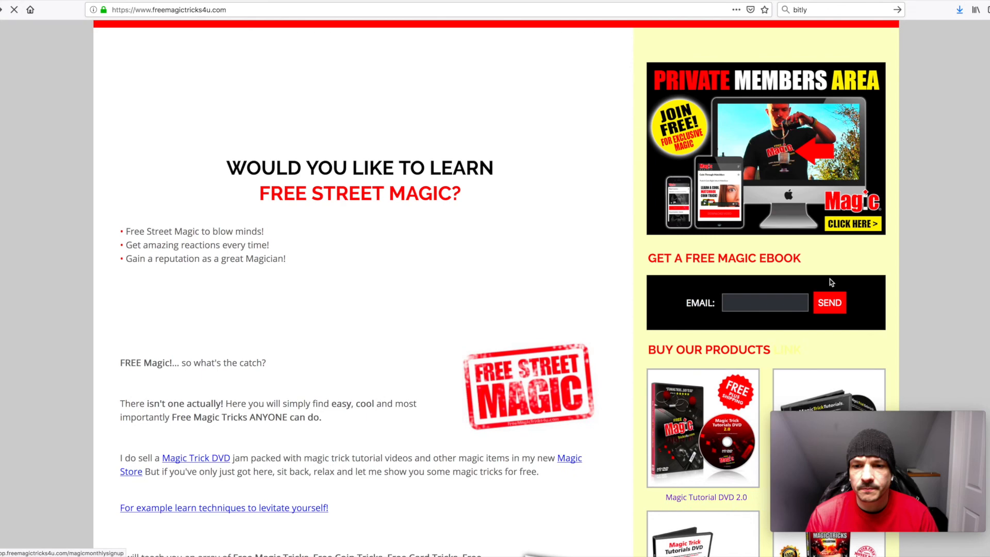
scroll(830, 281, down, 4)
click(829, 338)
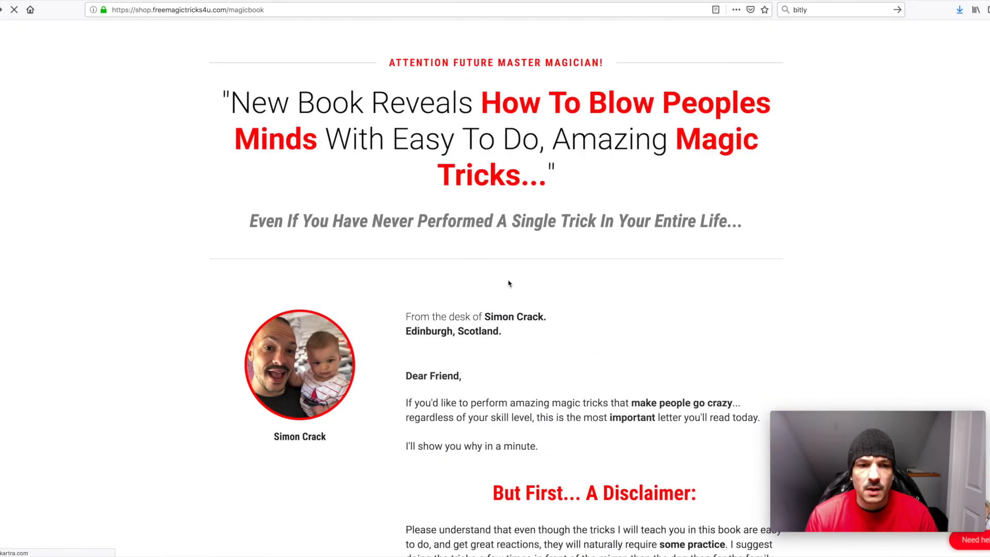
scroll(508, 280, down, 15)
scroll(507, 279, down, 20)
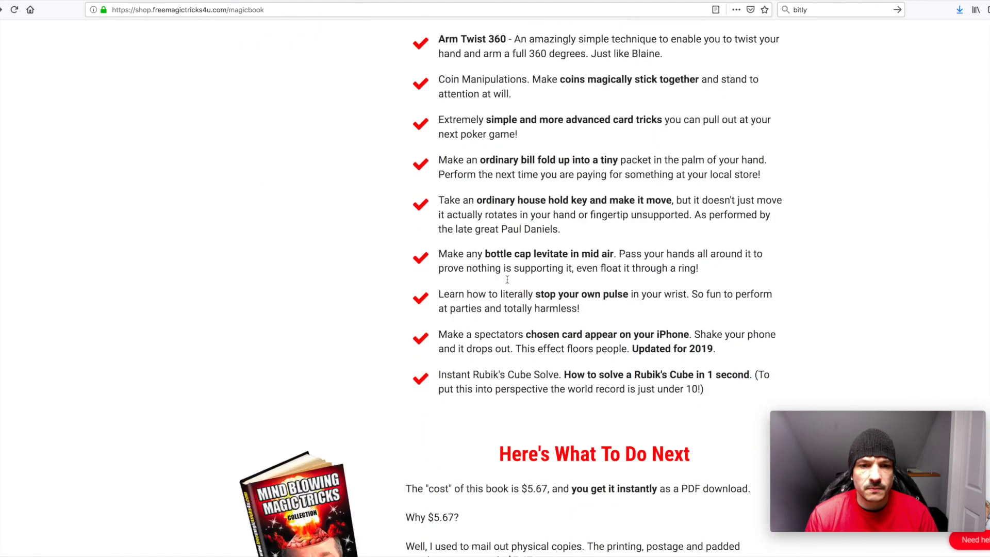
scroll(507, 282, down, 11)
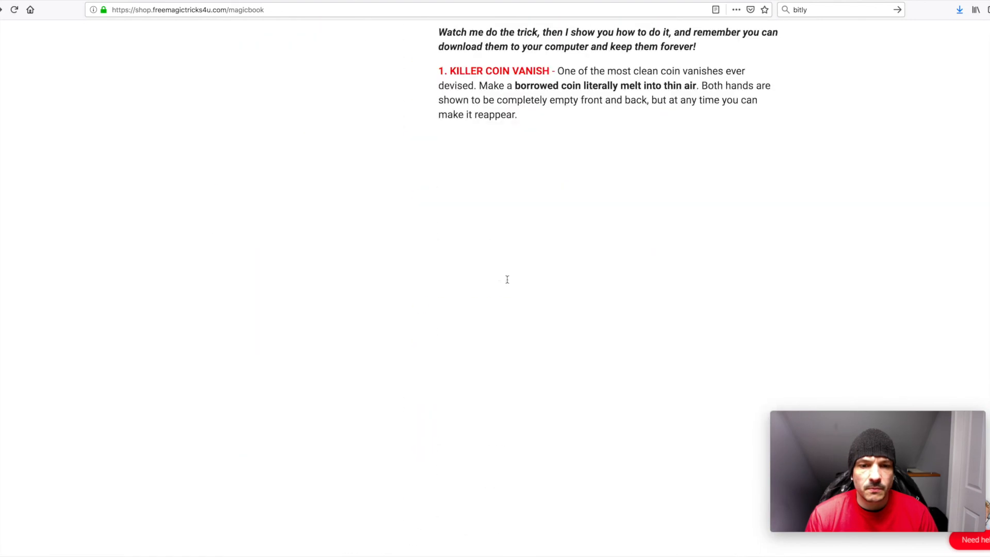
Step: Look through the free DVD sales page on shop.freemagictricks4u.com and return to the finished product page in Kartra
click(964, 1)
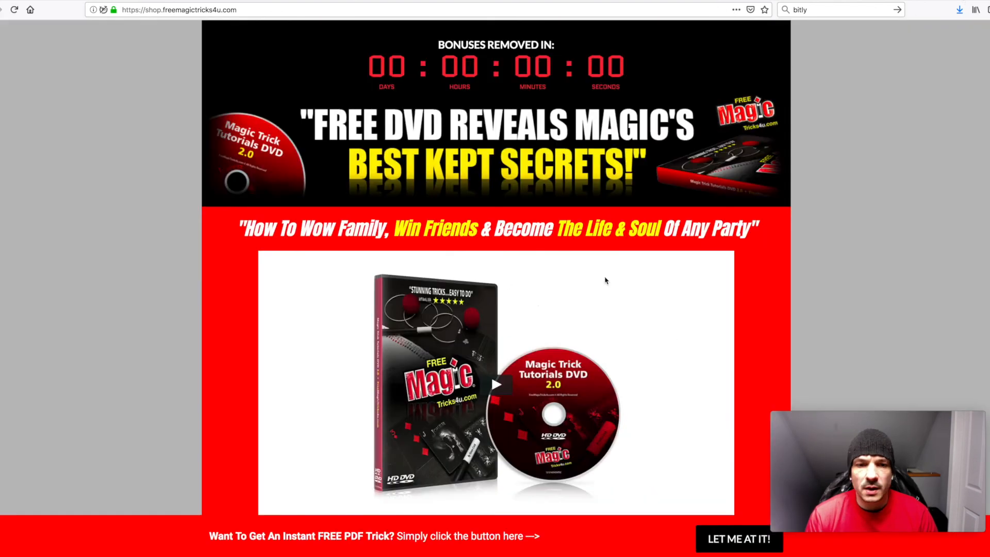
scroll(606, 281, down, 15)
scroll(606, 280, down, 12)
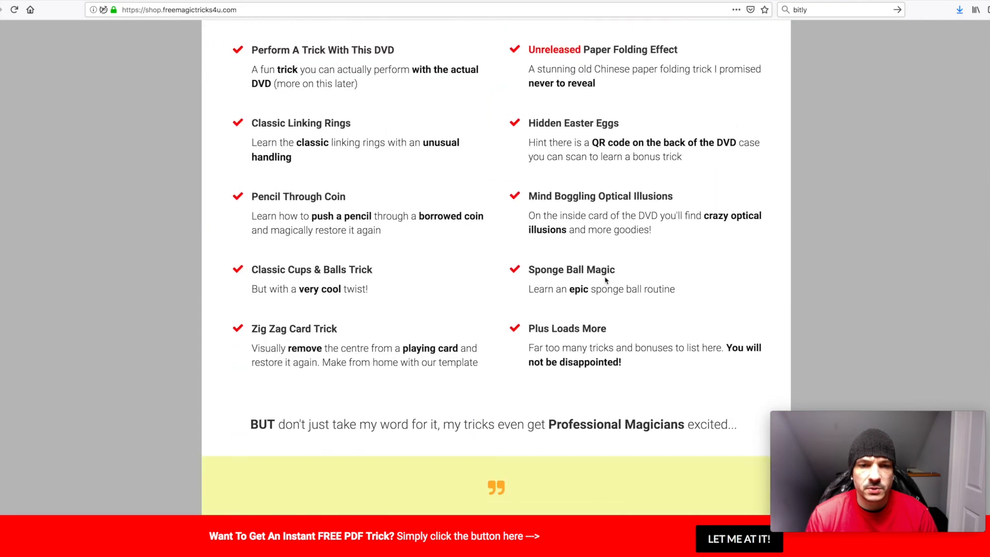
scroll(605, 280, up, 20)
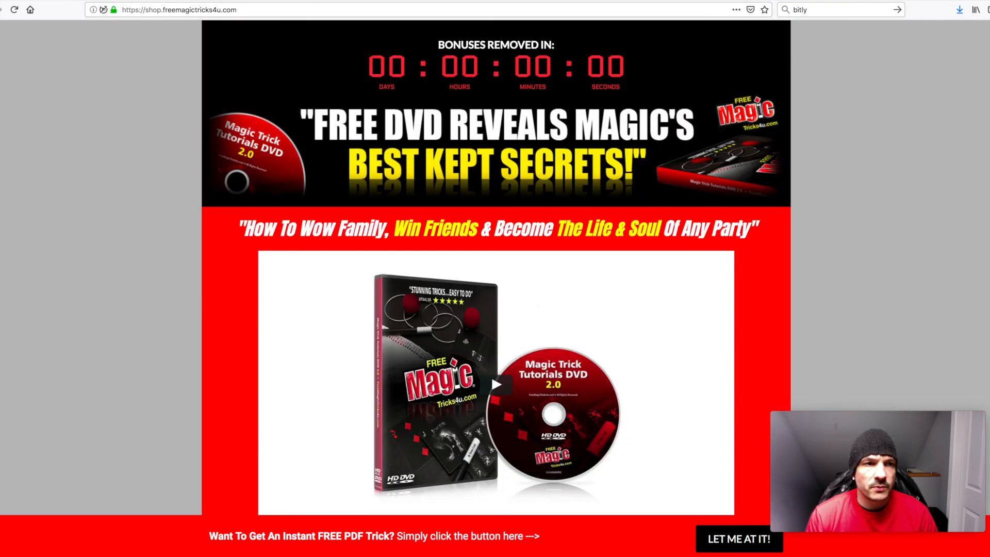
click(106, 1)
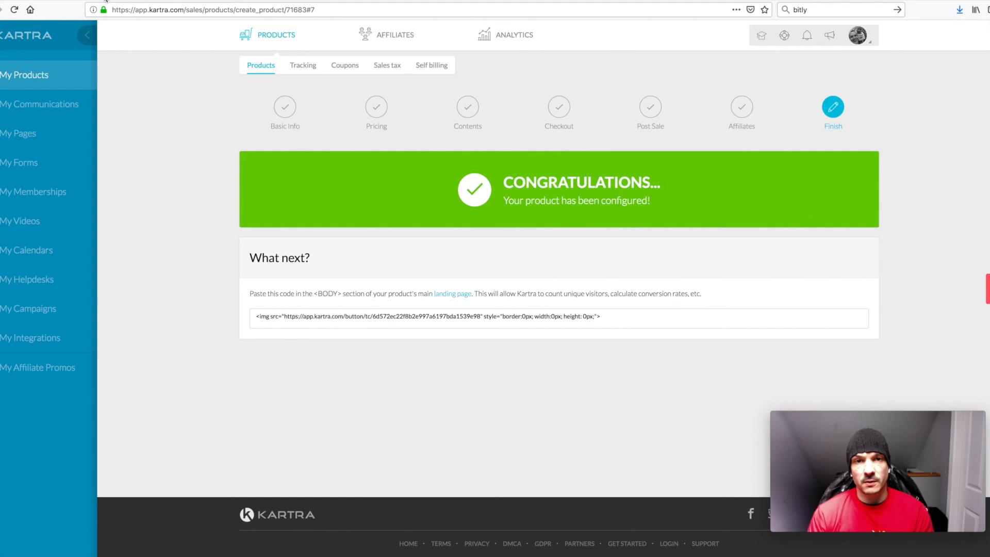